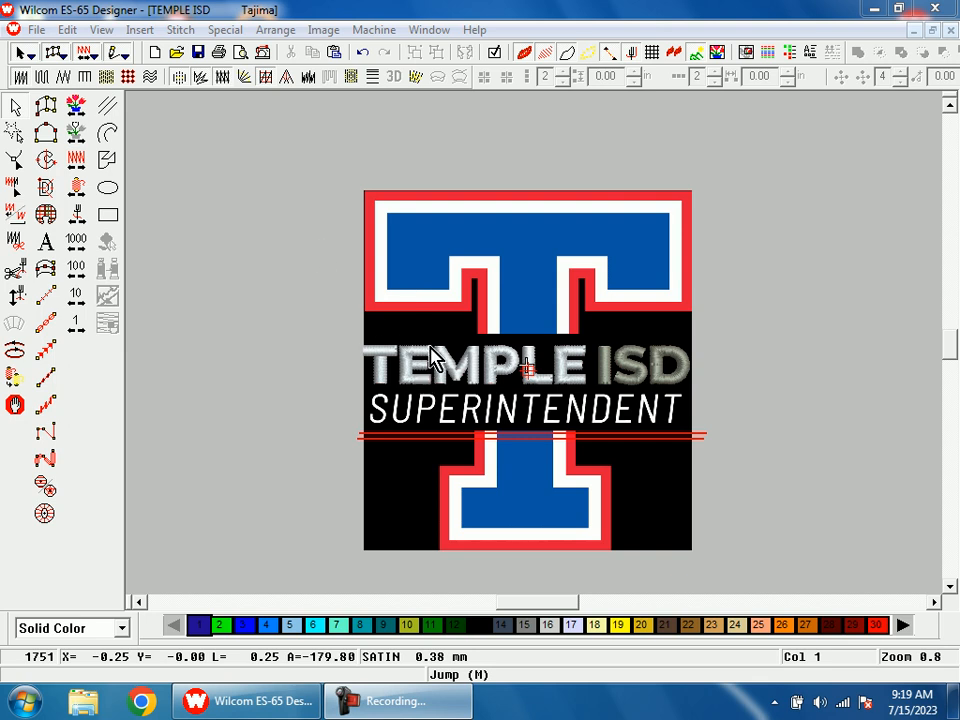
Step: Show the TEMPLE lettering as plain stitch lines instead of the realistic view and travel to the first trim at the T
click(456, 362)
key(Escape)
key(b)
drag(413, 367, 507, 435)
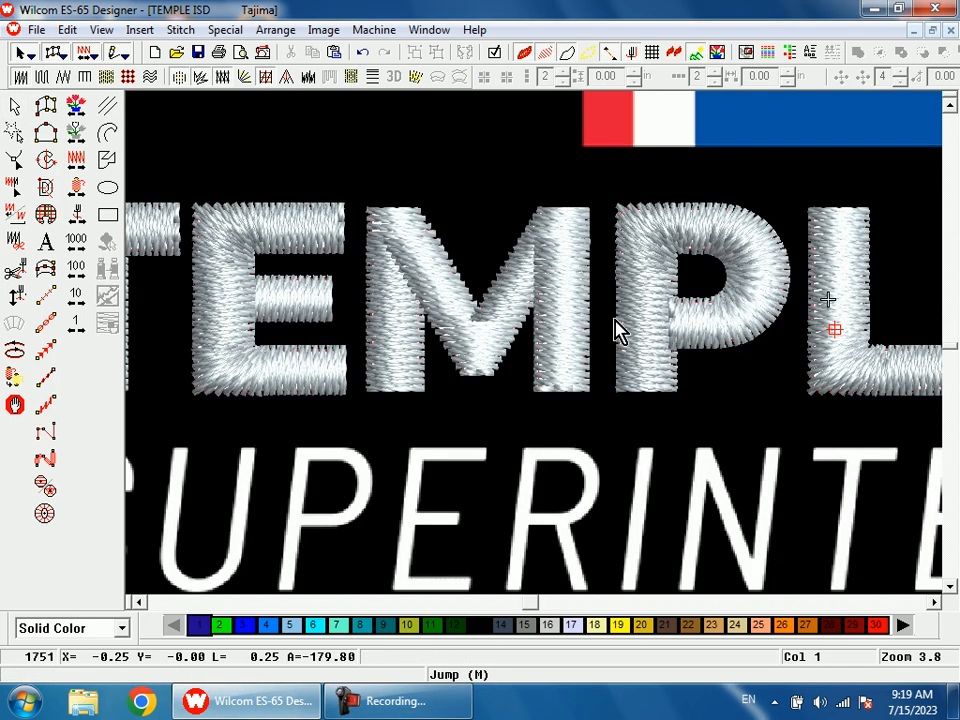
key(shift+z)
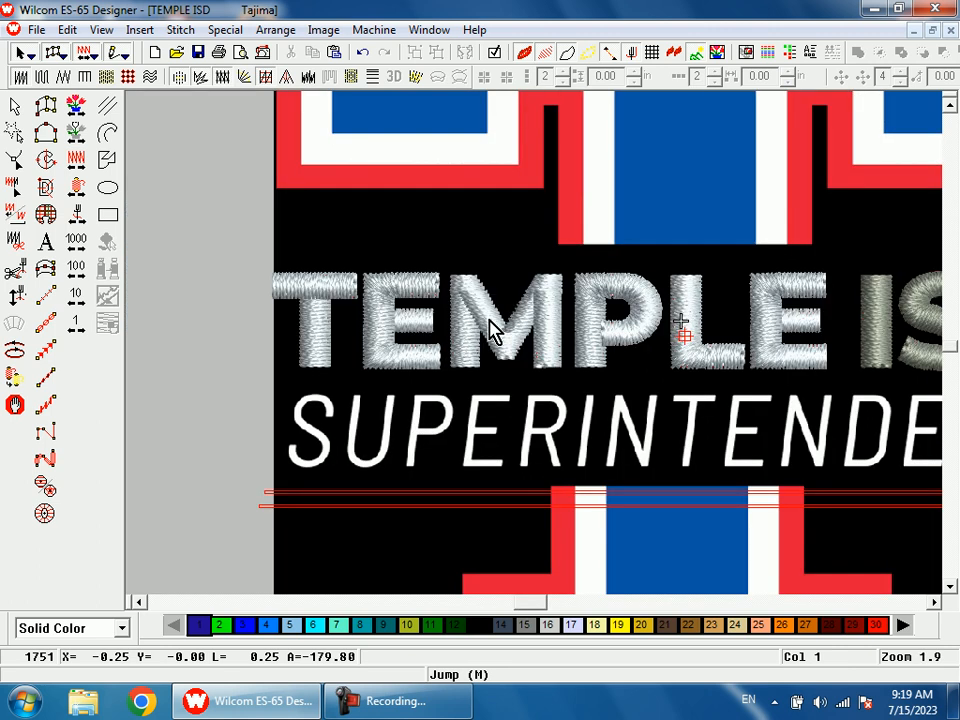
click(490, 330)
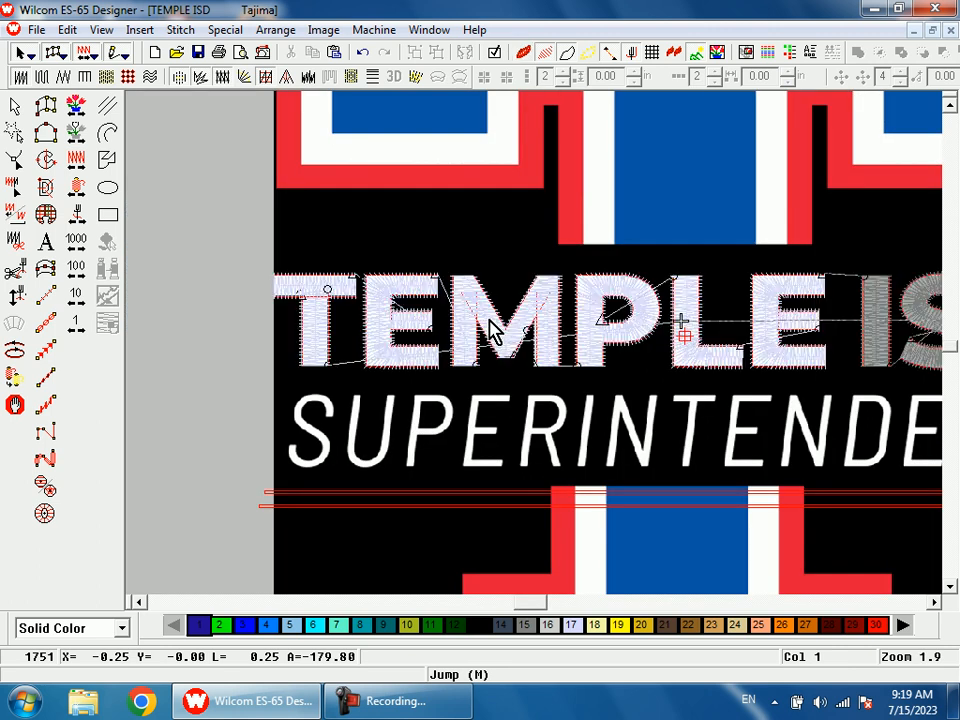
right_click(78, 213)
Step: Move the T crossbar's entry point to the left corner where the crossbar meets the stem, and regenerate its stitches
key(b)
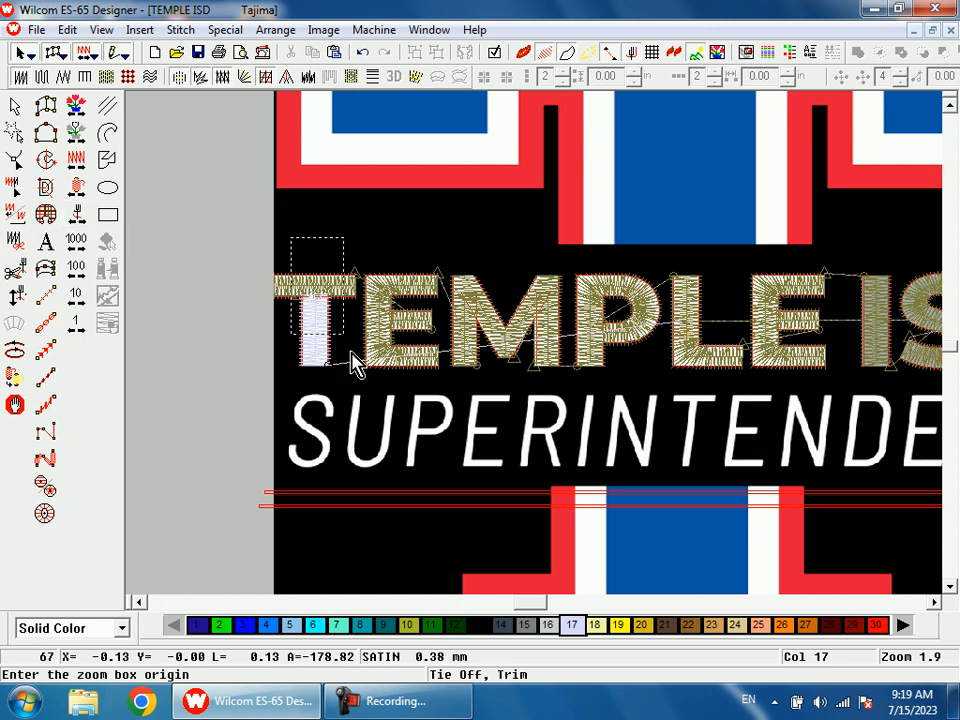
drag(252, 240, 390, 352)
click(398, 334)
key(h)
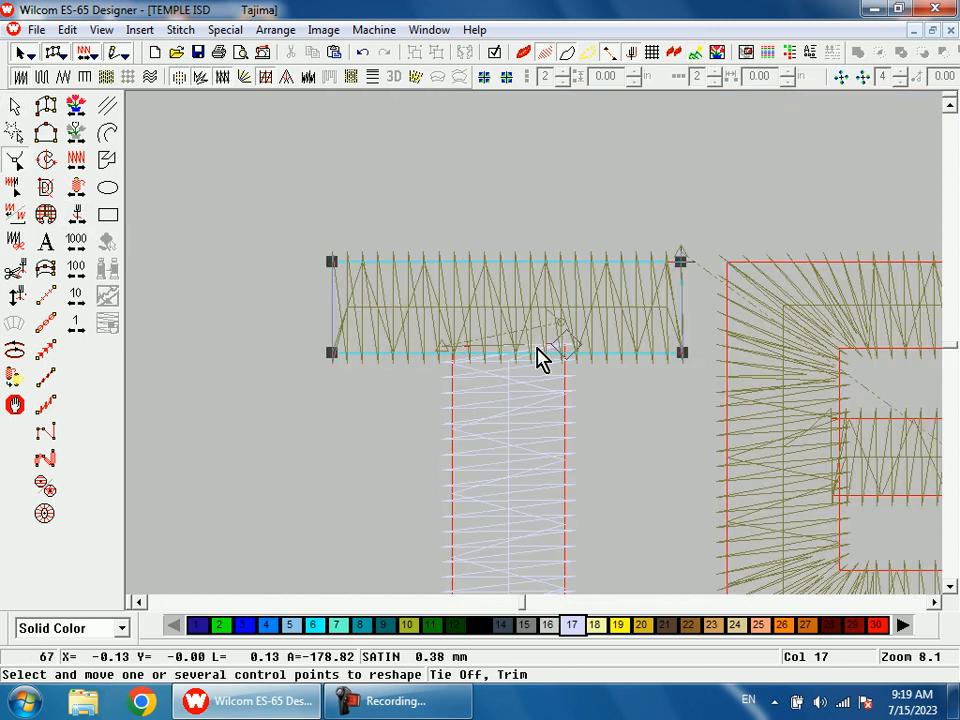
key(Return)
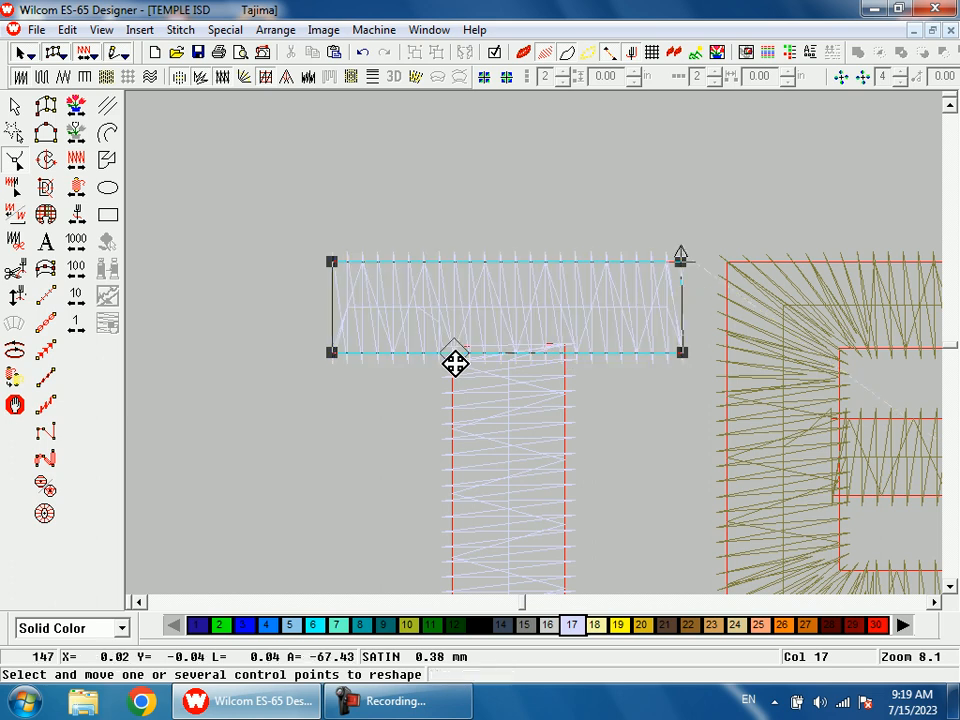
Step: Digitize a four-point run stitch from the T's crossbar through the first E to the far end of its middle bar
key(shift+z)
key(shift+z)
key(b)
drag(582, 303, 610, 406)
key(space)
key(space)
click(459, 196)
click(503, 235)
click(551, 446)
click(803, 457)
key(Return)
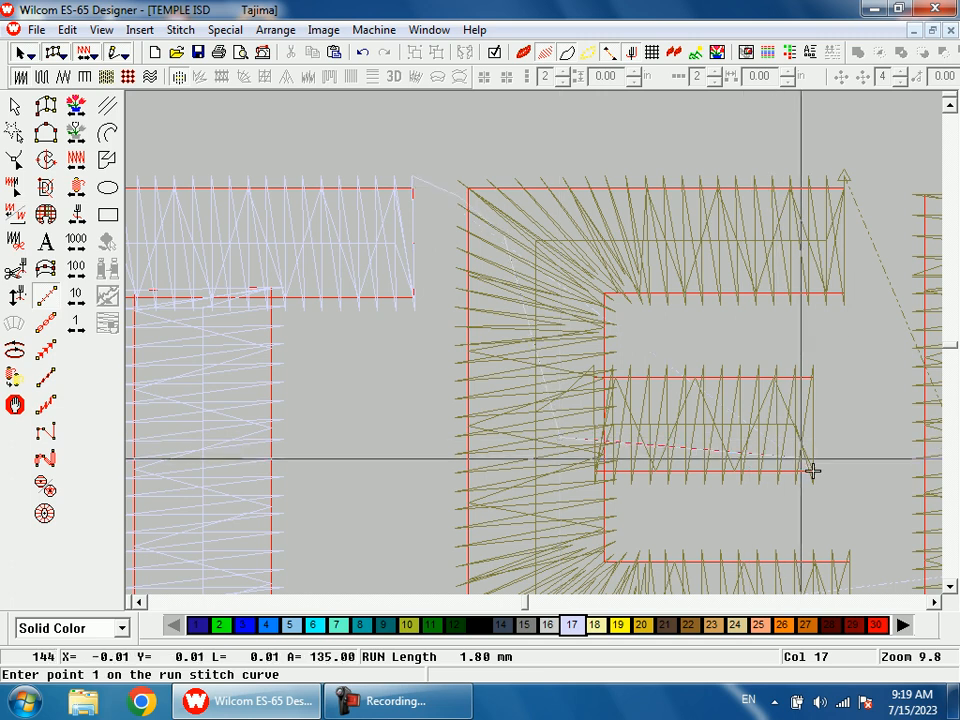
Step: Travel to the trim after the first E and move its outer column's exit point to the lower bar's bottom-right corner
key(shift+z)
right_click(82, 213)
key(shift+z)
key(shift+z)
key(b)
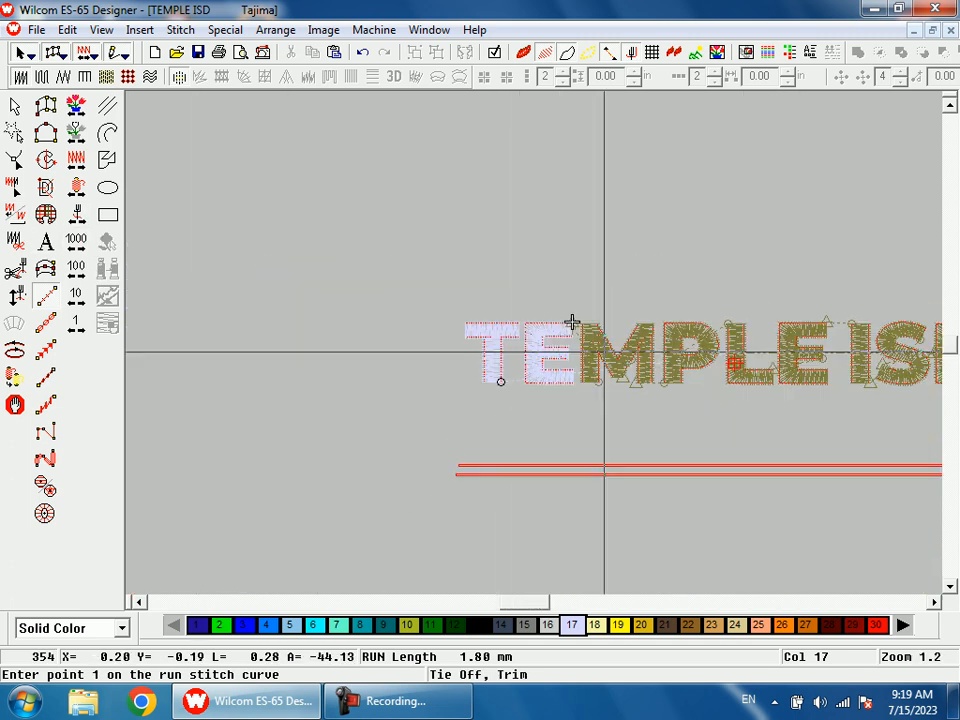
drag(551, 295, 583, 397)
key(space)
click(545, 302)
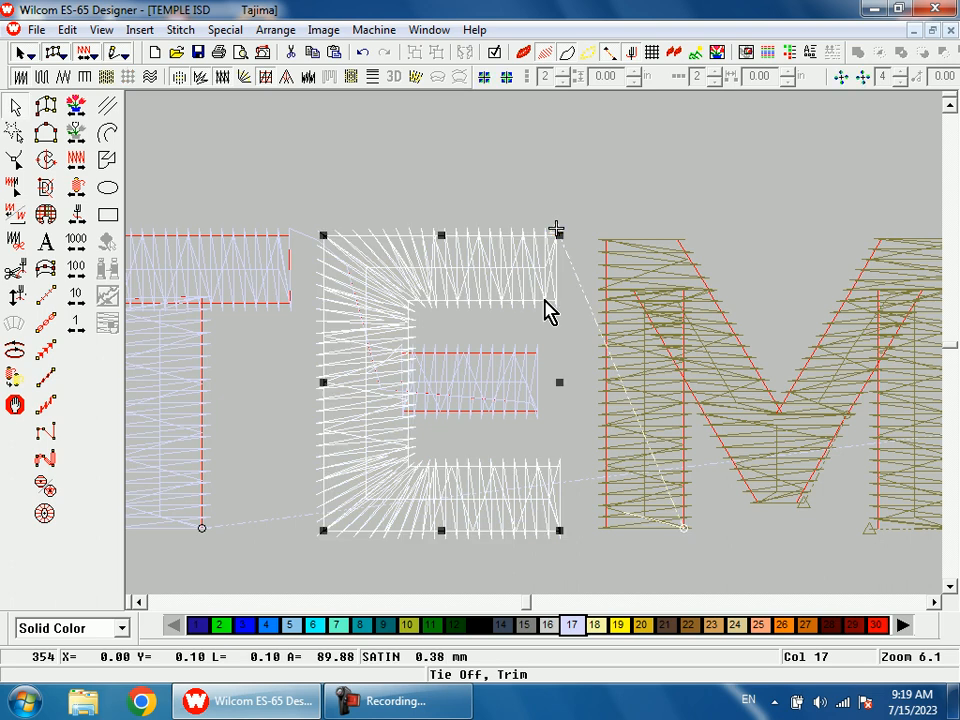
key(h)
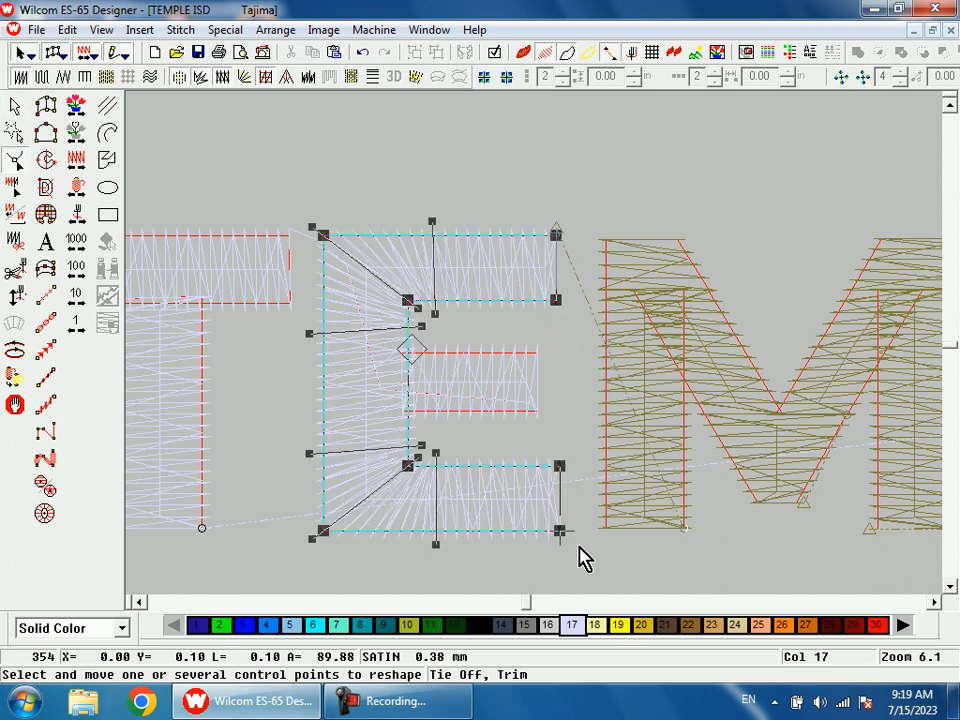
key(Return)
Step: Digitize a short run stitch from the first E's lower bar along the foot of the M's left stem
key(space)
key(space)
click(601, 521)
click(670, 521)
key(Return)
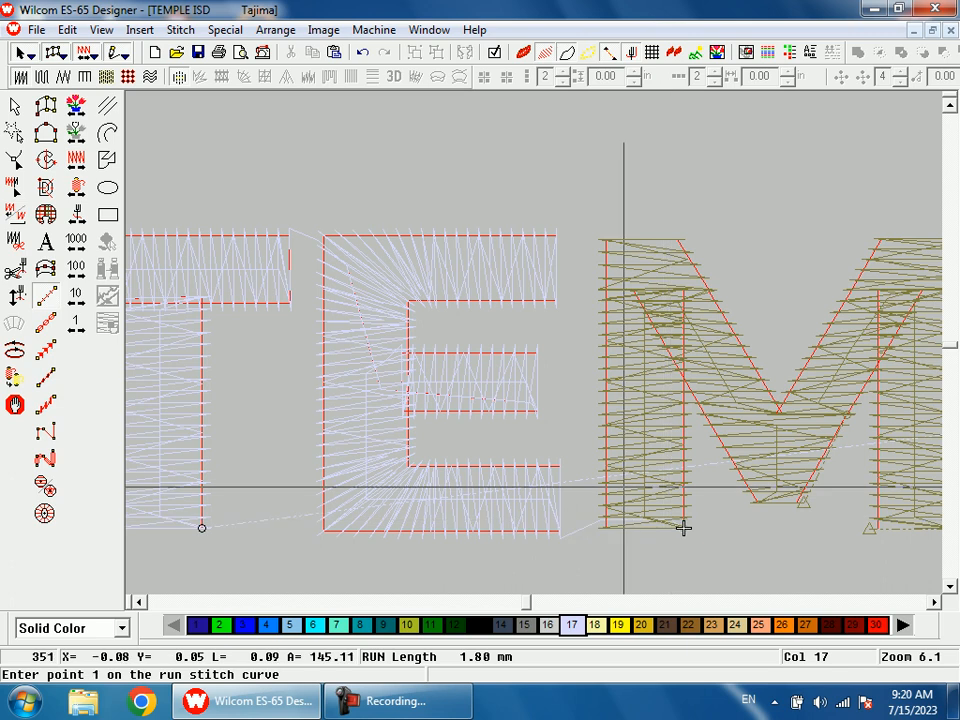
Step: Move the exit point of the M's bottom wedge up to the wedge's top-right corner and regenerate its stitches
right_click(82, 215)
key(shift+z)
key(shift+z)
key(b)
drag(575, 332, 638, 420)
key(Escape)
click(540, 321)
key(h)
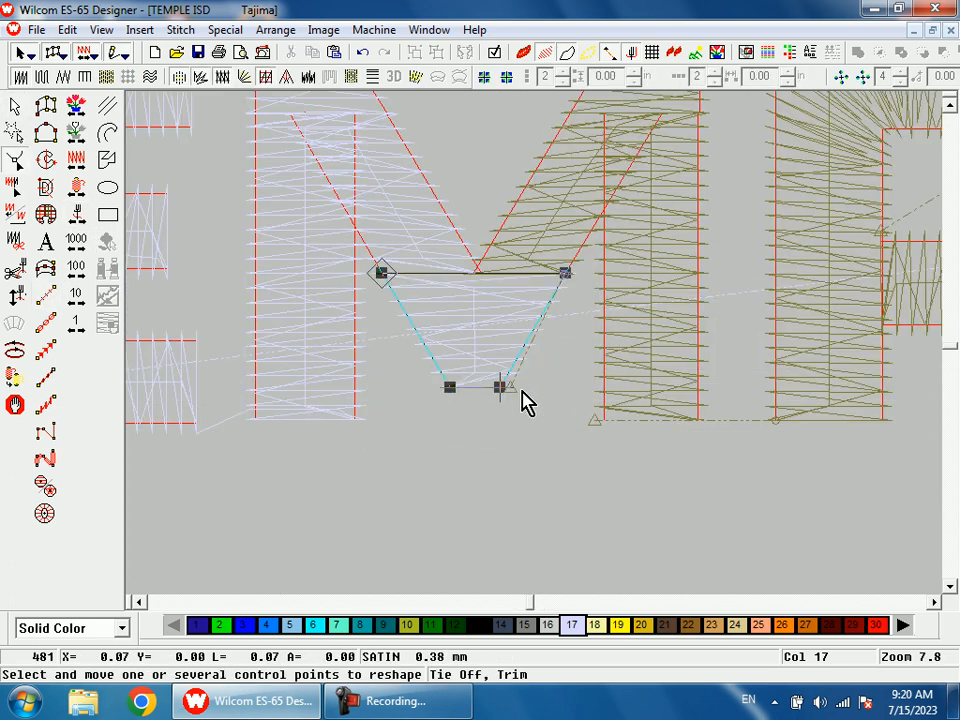
mouse_move(515, 393)
mouse_down()
mouse_move(585, 298)
mouse_move(585, 281)
mouse_up()
key(Return)
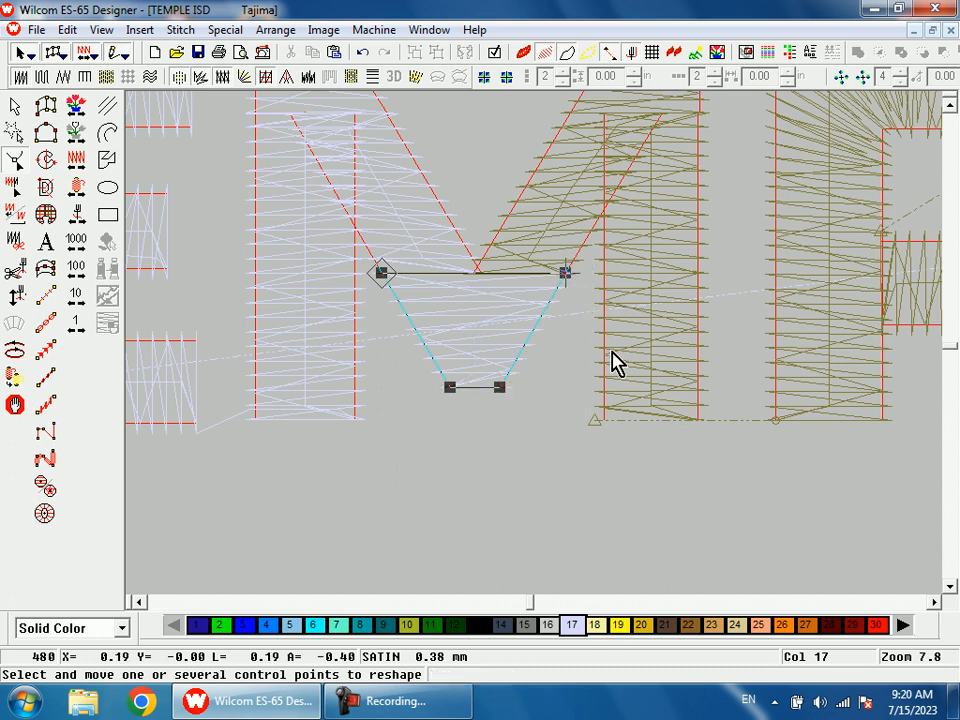
scroll(612, 365, up, 1)
key(Escape)
Step: Move the exit point of the M's right stem to its bottom-right corner and the entry point to its top-left corner
right_click(76, 212)
key(shift+z)
key(shift+z)
key(b)
drag(567, 353, 606, 434)
click(578, 382)
key(h)
drag(497, 455, 576, 457)
mouse_move(578, 206)
mouse_down()
mouse_move(499, 214)
mouse_move(502, 206)
mouse_up()
Step: Travel to the trim after the P and move the P's exit point to the outer right edge of its bowl
key(shift+z)
key(shift+z)
key(b)
drag(531, 261, 598, 412)
key(Escape)
right_click(81, 212)
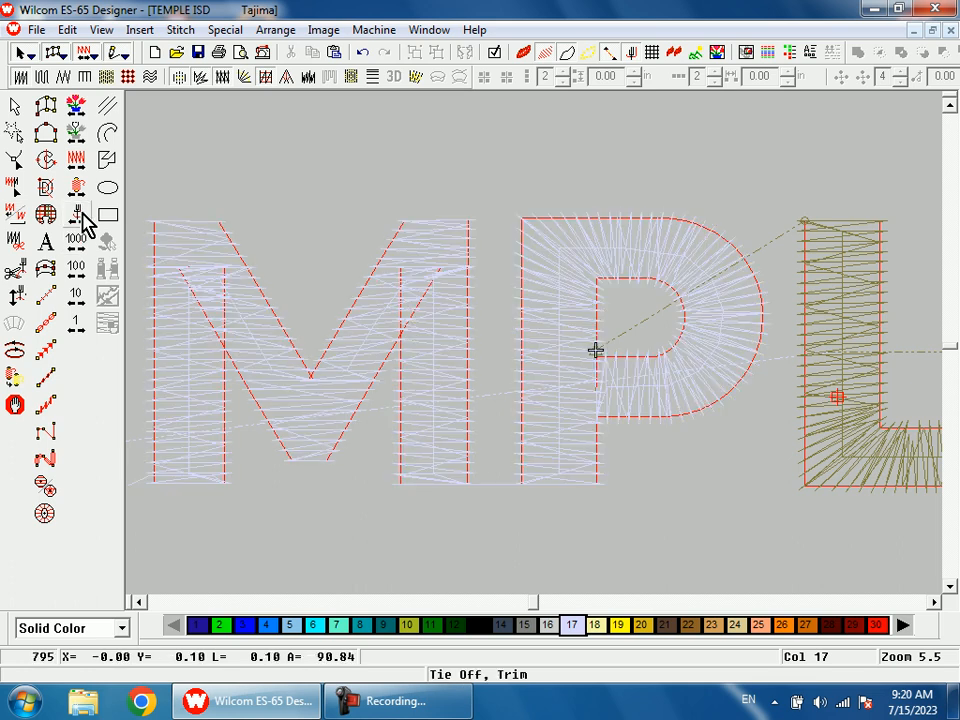
key(shift+z)
key(shift+z)
key(b)
drag(538, 294, 613, 375)
click(613, 369)
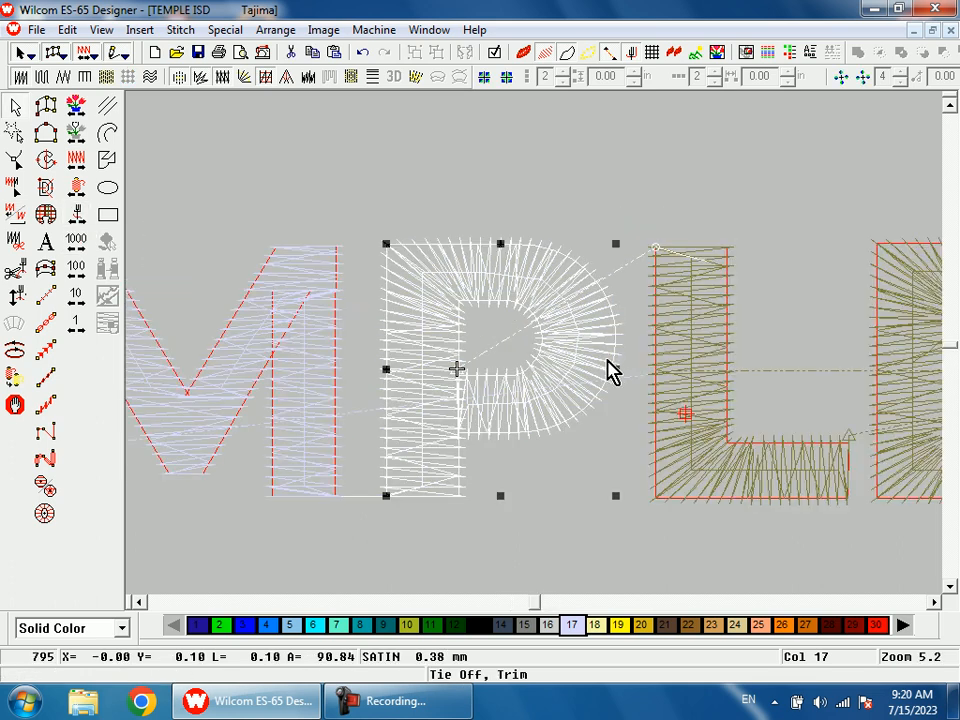
key(h)
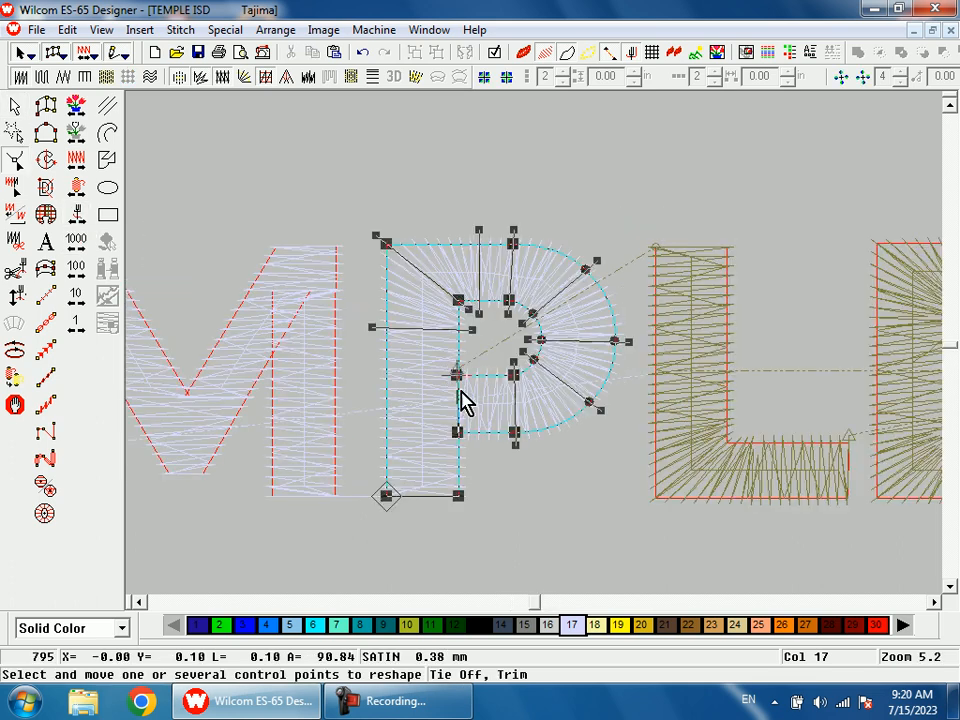
drag(456, 385, 636, 357)
key(Return)
Step: Digitize a short run stitch across the gap from the P's bowl to the L's stem
key(r)
click(655, 246)
click(655, 246)
key(Return)
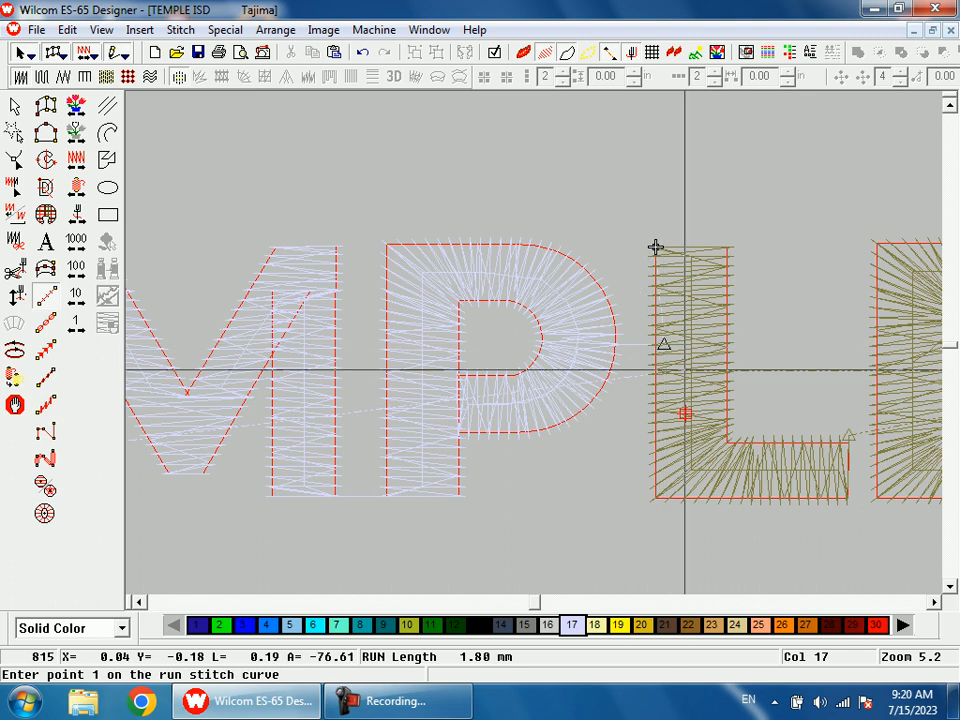
Step: Move the L's entry point down its left edge to the end of the connecting run stitch and regenerate
key(Escape)
click(688, 352)
key(h)
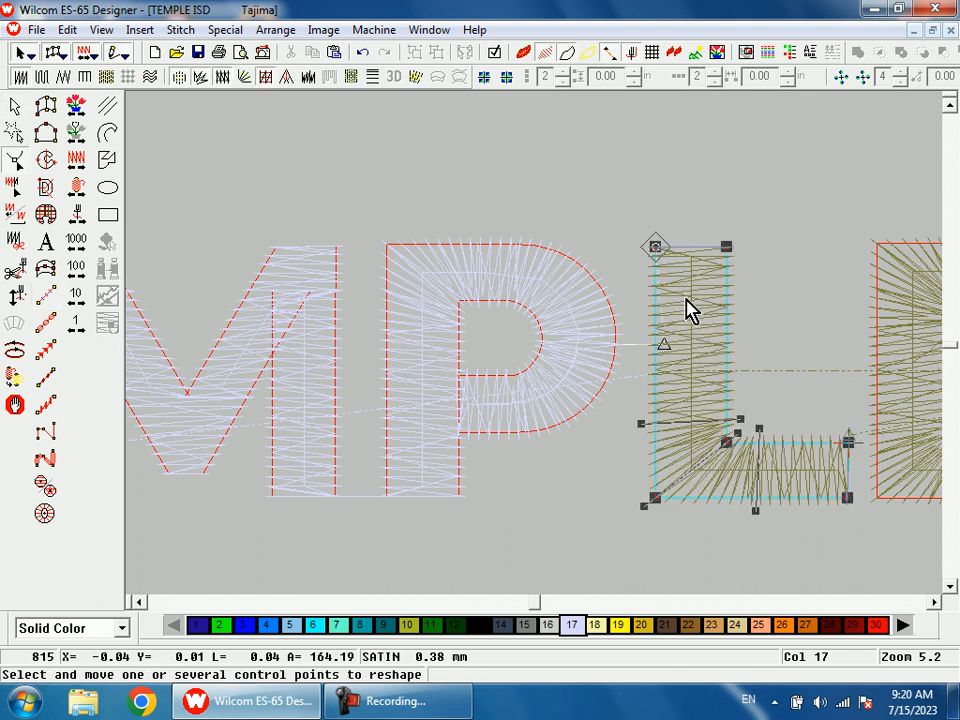
key(Return)
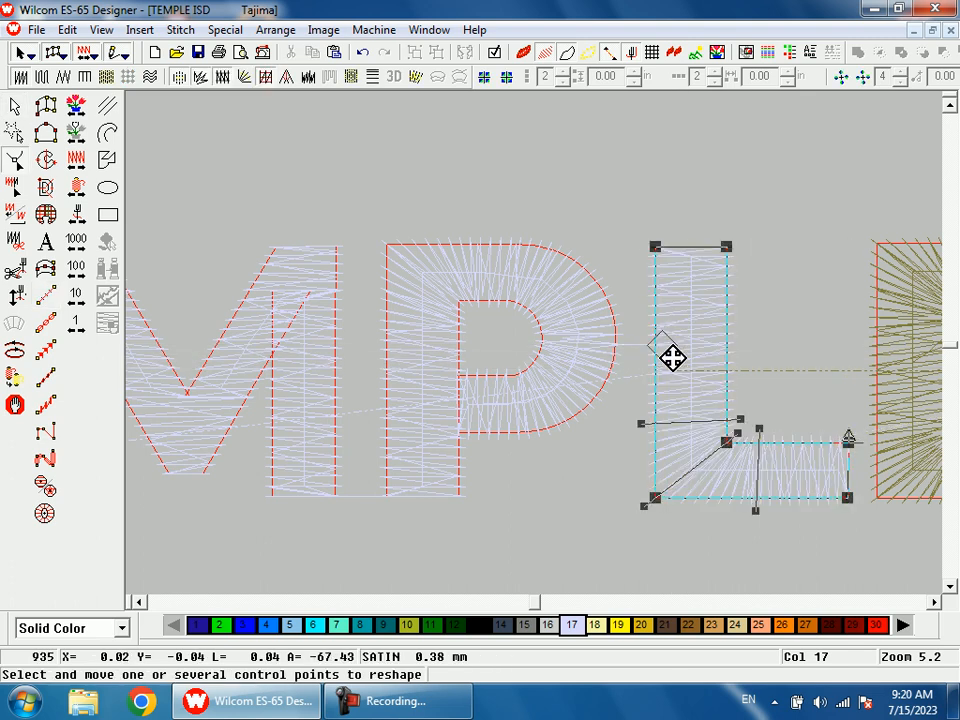
Step: Digitize a four-point run stitch from the L's foot through the second E to the far end of its middle bar
key(shift+z)
key(shift+z)
key(b)
drag(606, 312, 631, 397)
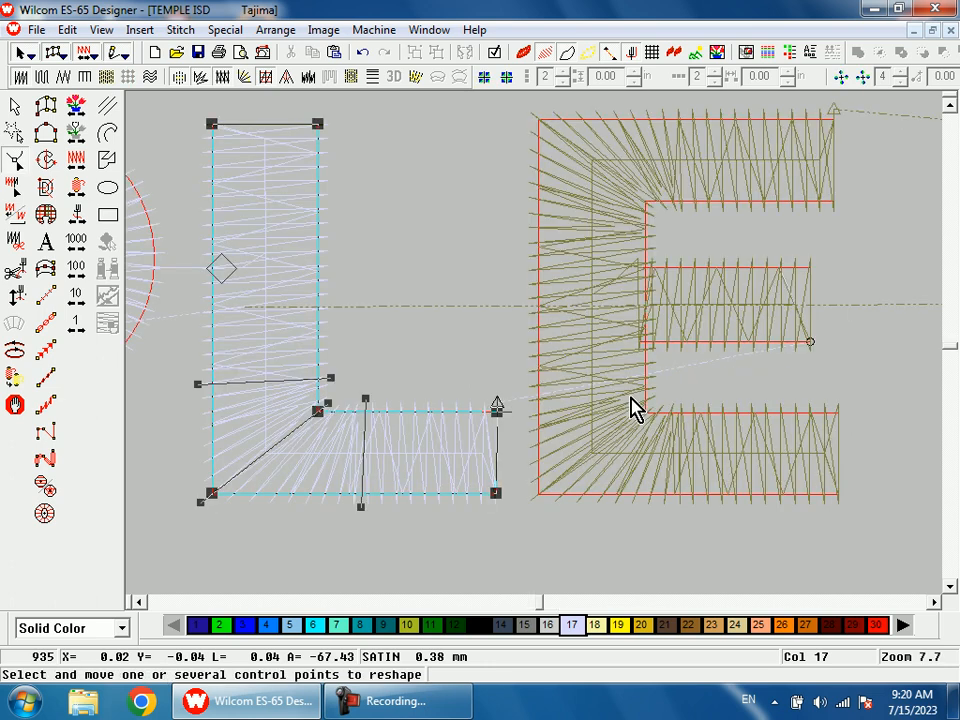
key(space)
click(530, 408)
click(572, 398)
click(619, 307)
key(s)
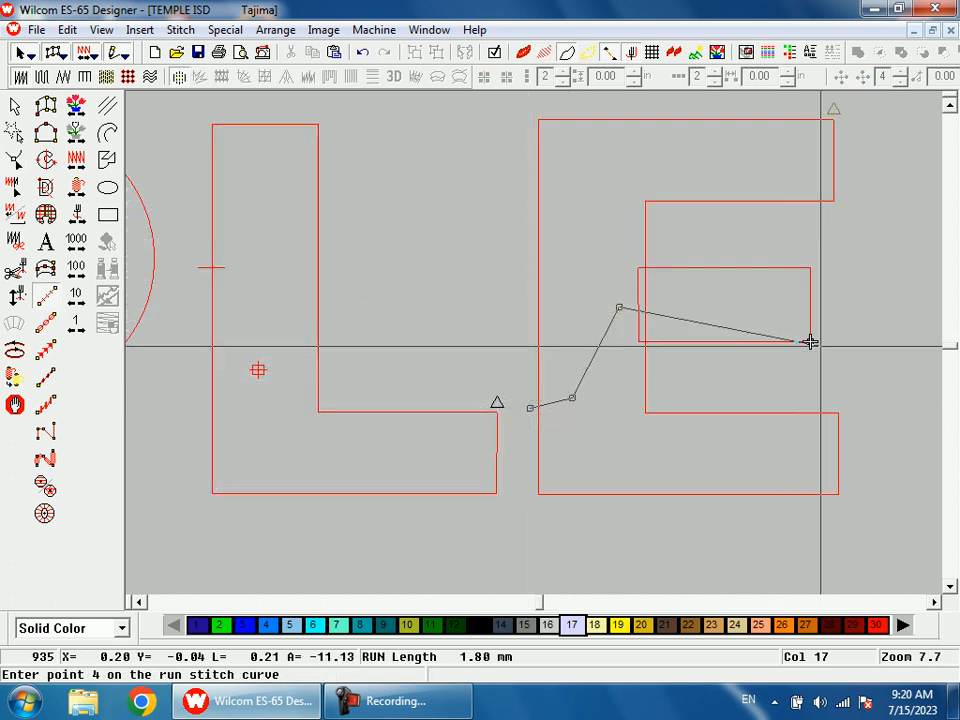
click(810, 341)
key(Return)
key(s)
key(shift+z)
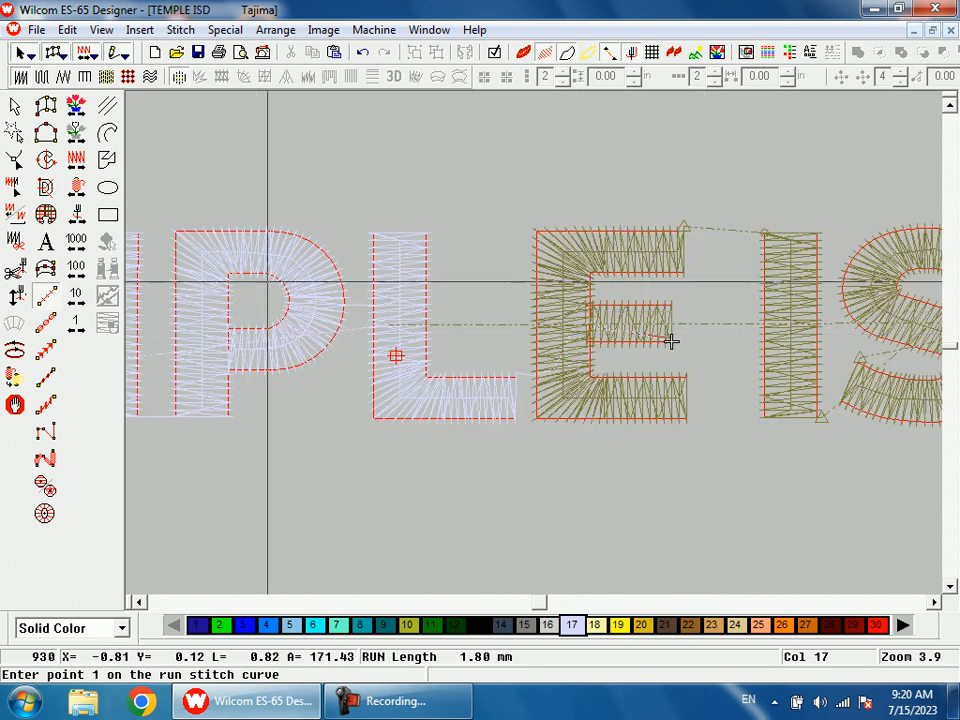
Step: Move the exit point of the I from its bottom corner up its right edge, facing the S, and regenerate
click(81, 221)
key(shift+z)
key(shift+z)
key(b)
drag(545, 311, 646, 370)
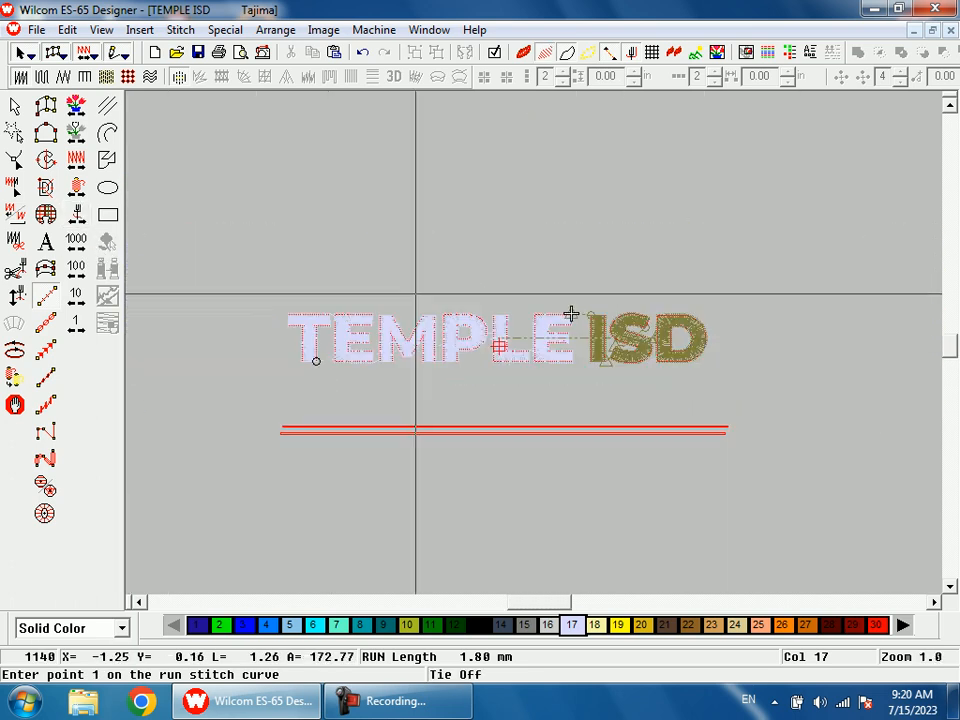
key(Escape)
click(591, 344)
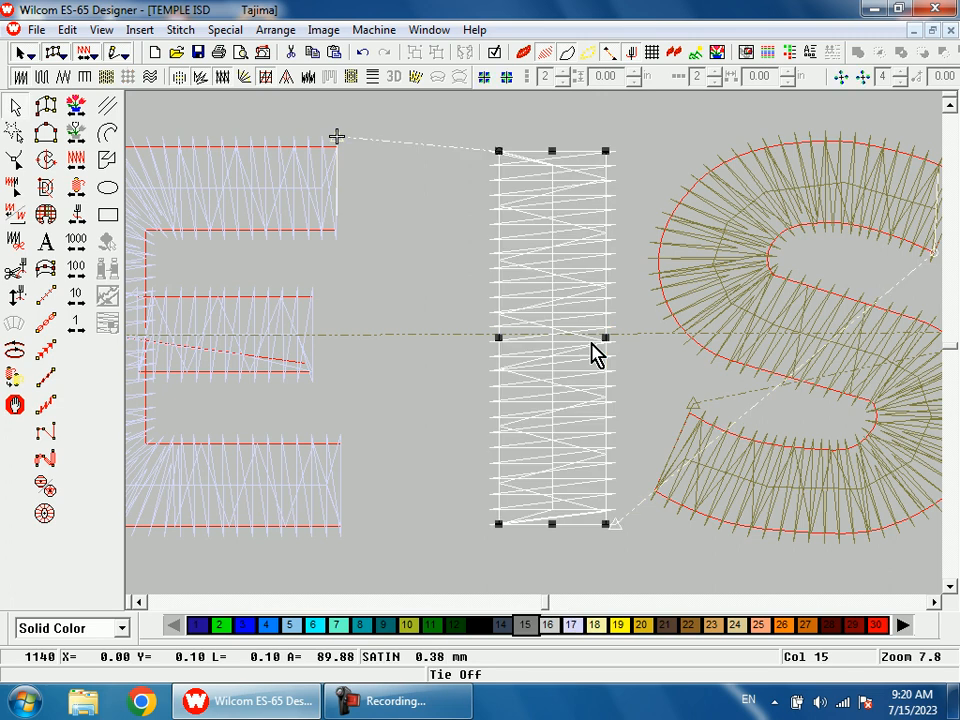
key(h)
drag(621, 524, 633, 267)
key(Return)
key(shift+z)
key(shift+z)
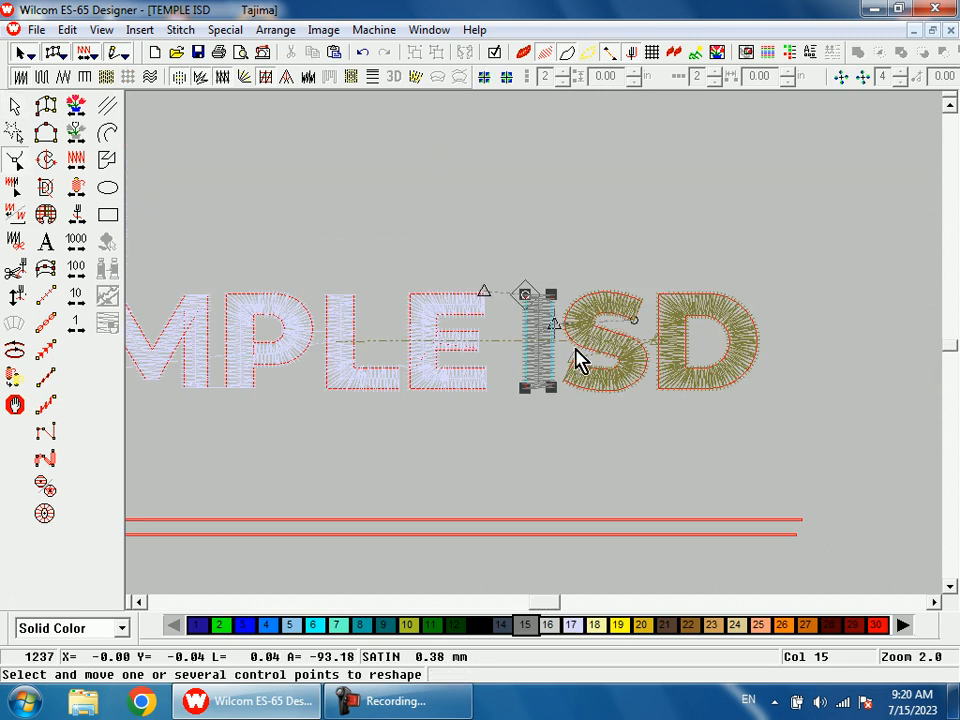
Step: Move the S's entry point to its outer left curve beside the I and its exit point to the right curve beside the D
key(b)
drag(540, 248, 628, 398)
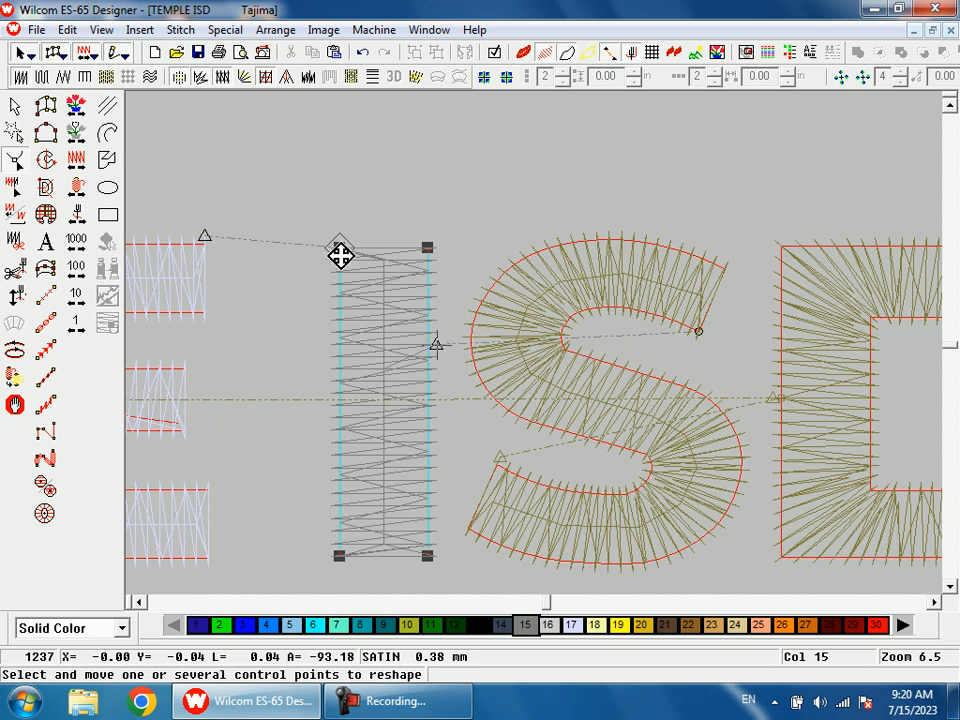
click(500, 295)
drag(698, 343, 469, 341)
key(Return)
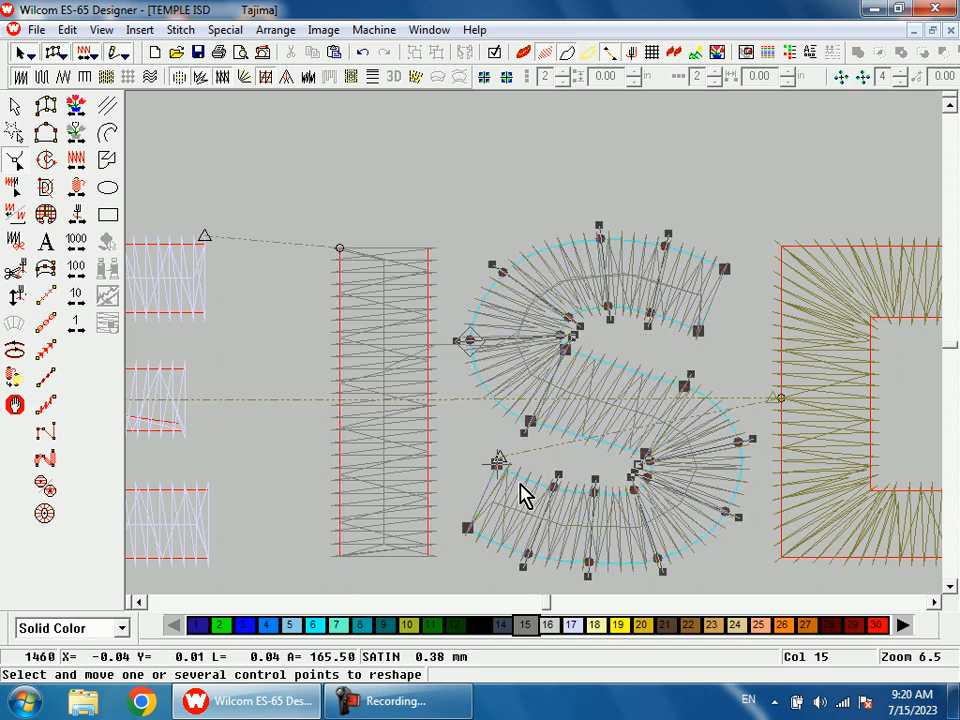
drag(500, 465, 761, 477)
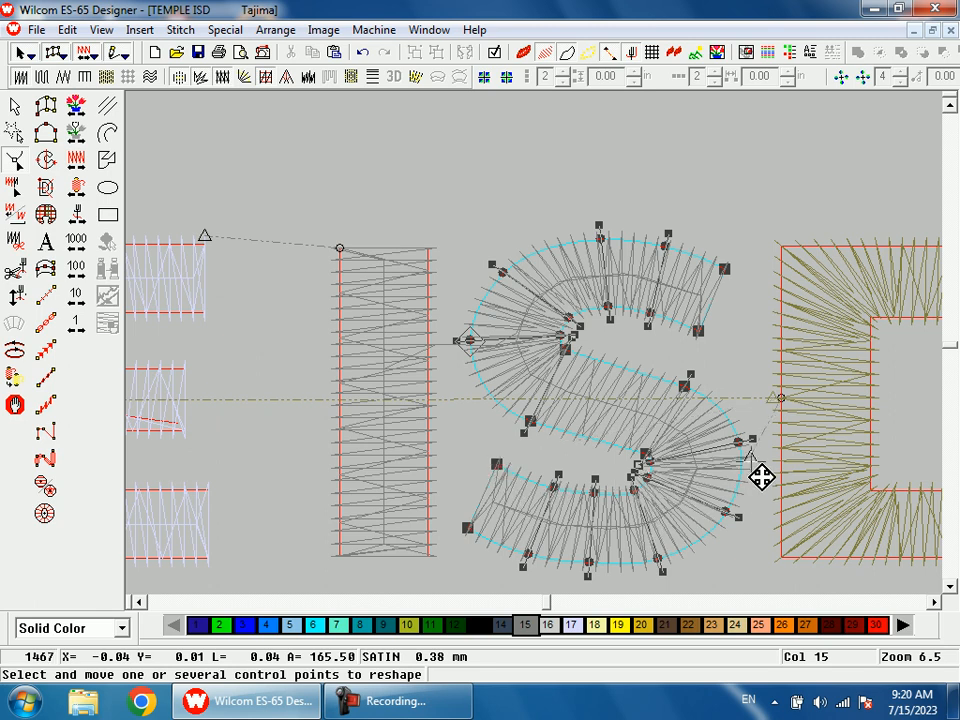
Step: Digitize a short run stitch across the gap from the S's right curve into the D's left edge
key(shift+z)
key(shift+z)
key(b)
drag(597, 320, 620, 376)
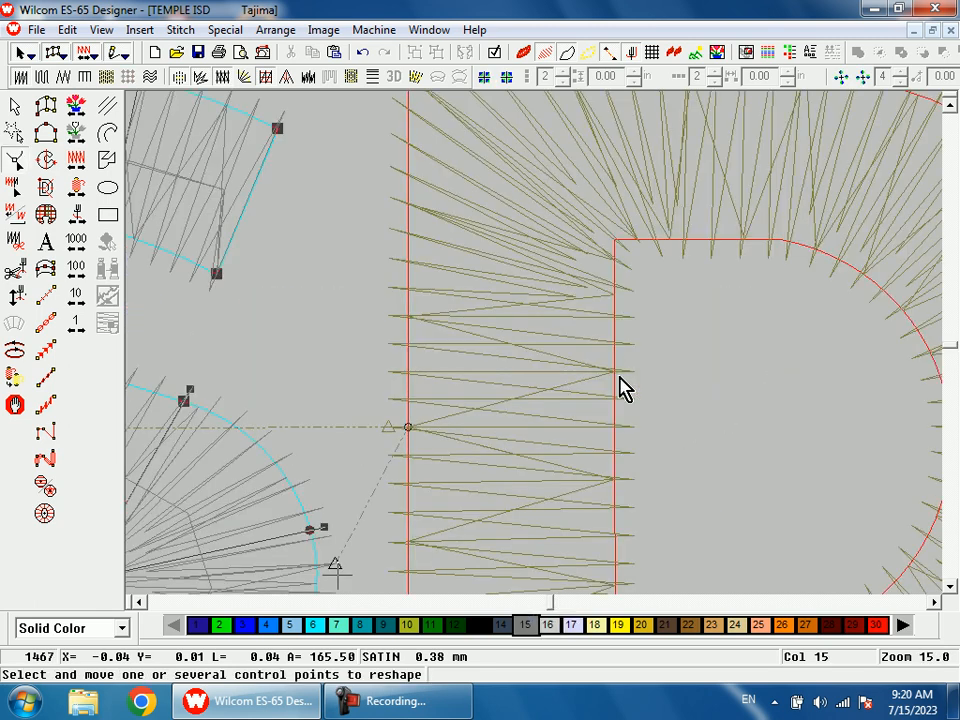
key(space)
scroll(402, 448, down, 1)
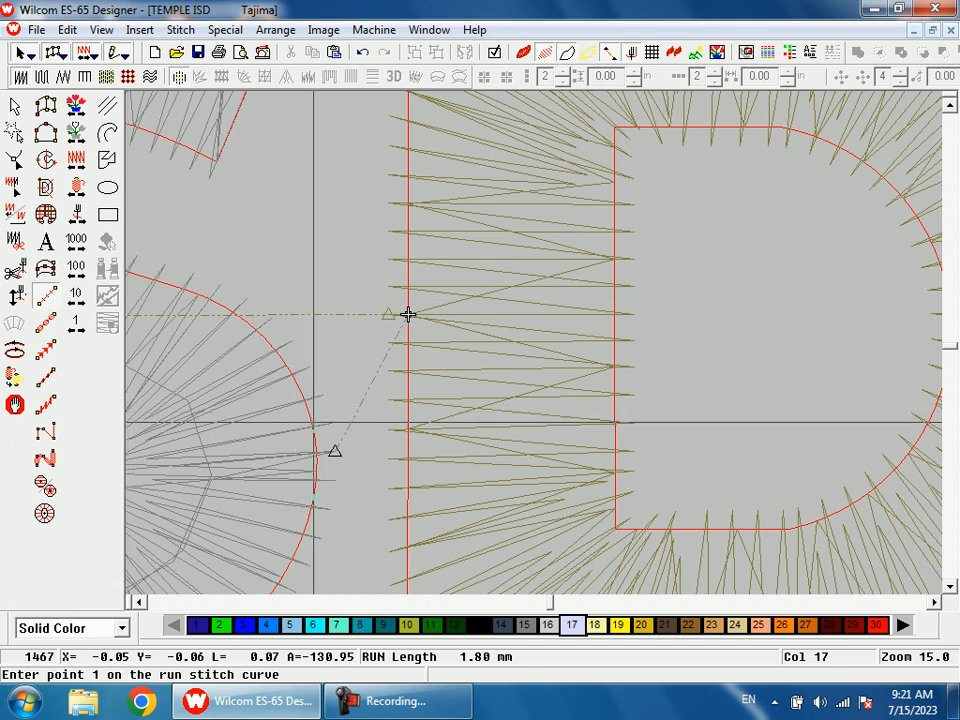
click(388, 460)
click(408, 314)
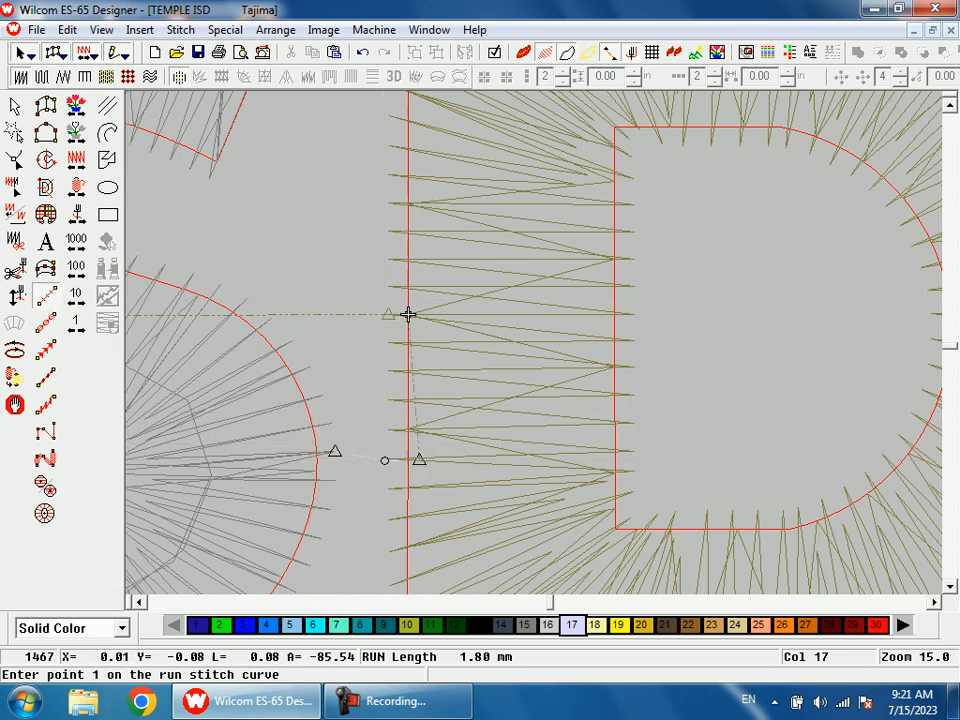
key(Return)
Step: Recolour the run stitch between the S and D to thread colour 15
key(shift+z)
click(19, 106)
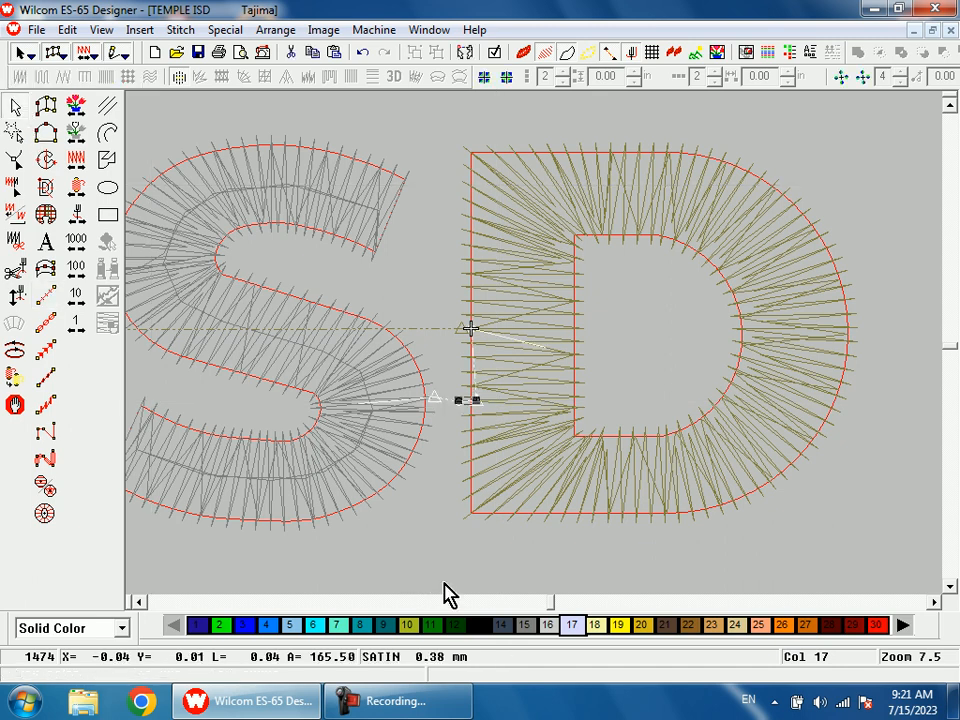
click(530, 625)
key(Escape)
Step: Move the D's entry point down its left edge to the run stitch coming from the S
click(533, 430)
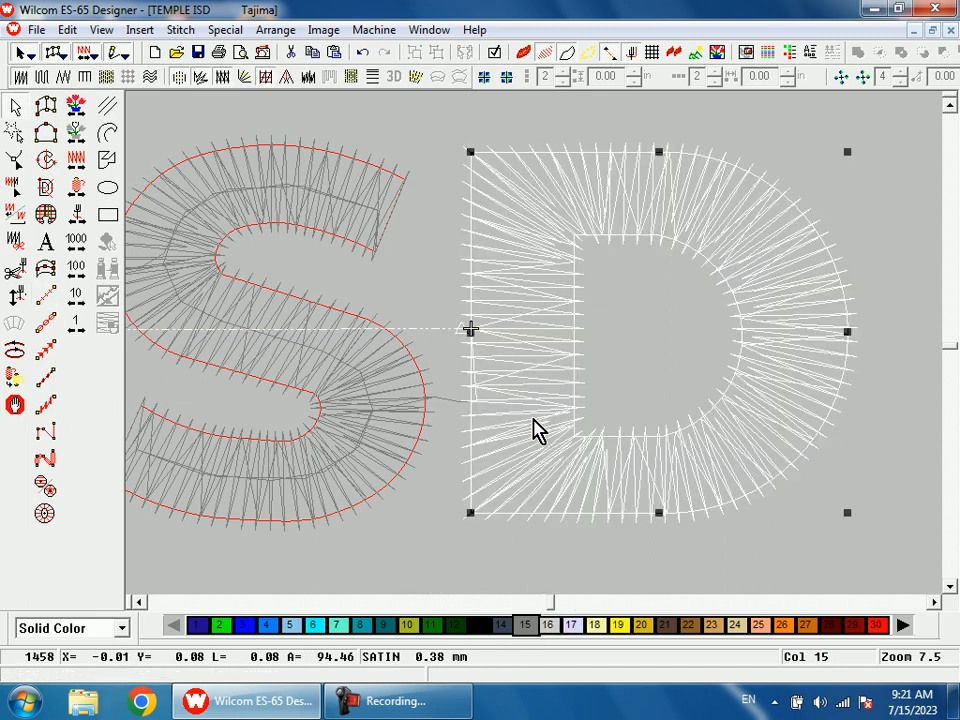
key(h)
key(s)
drag(568, 343, 467, 426)
key(s)
key(shift+z)
key(shift+z)
Step: Travel through the remaining trims to the design's end and check the lettering in the realistic stitch view at 1.0 zoom
key(Escape)
click(82, 135)
click(80, 217)
right_click(80, 217)
click(80, 226)
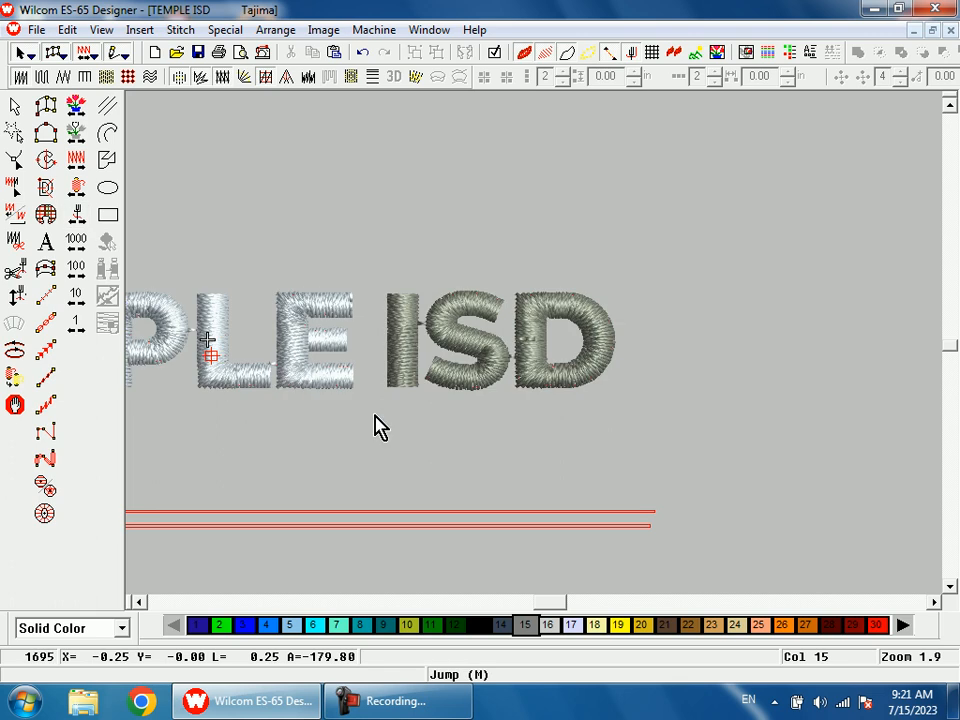
key(1)
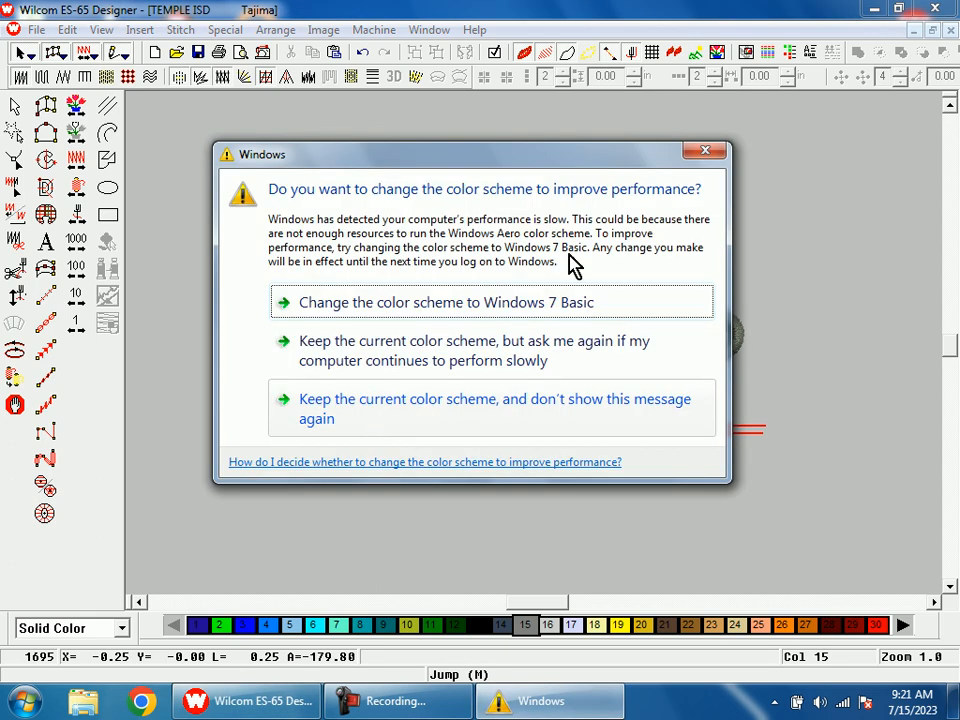
Step: Dismiss the Windows color scheme prompt and enter SUPERINTENDENT as the text of a new lettering object
click(700, 153)
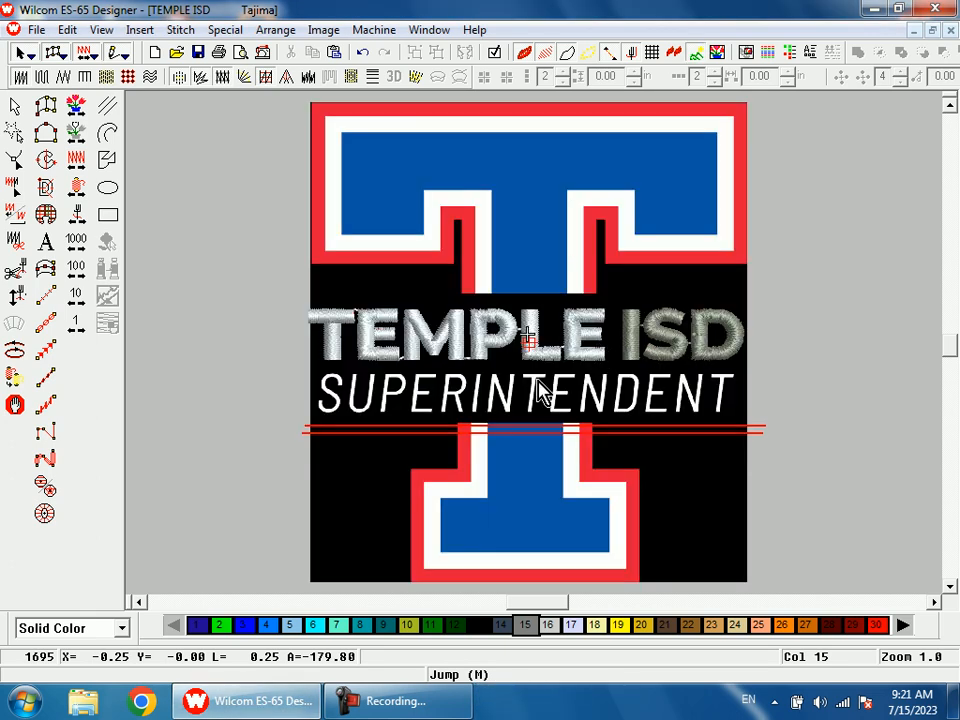
double_click(502, 420)
drag(568, 150, 672, 458)
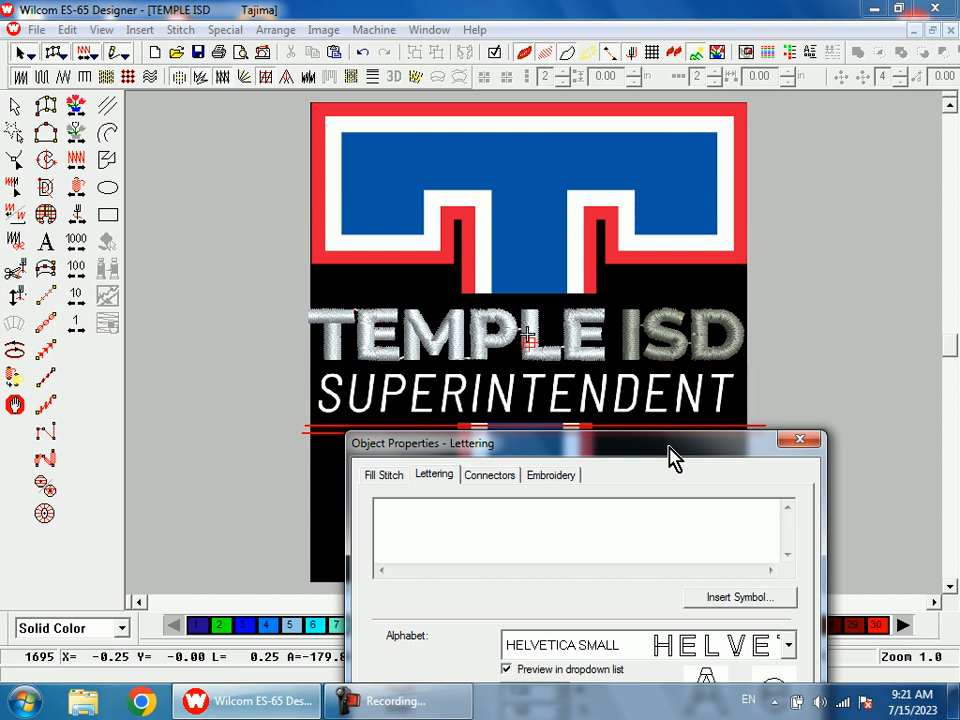
drag(670, 457, 664, 451)
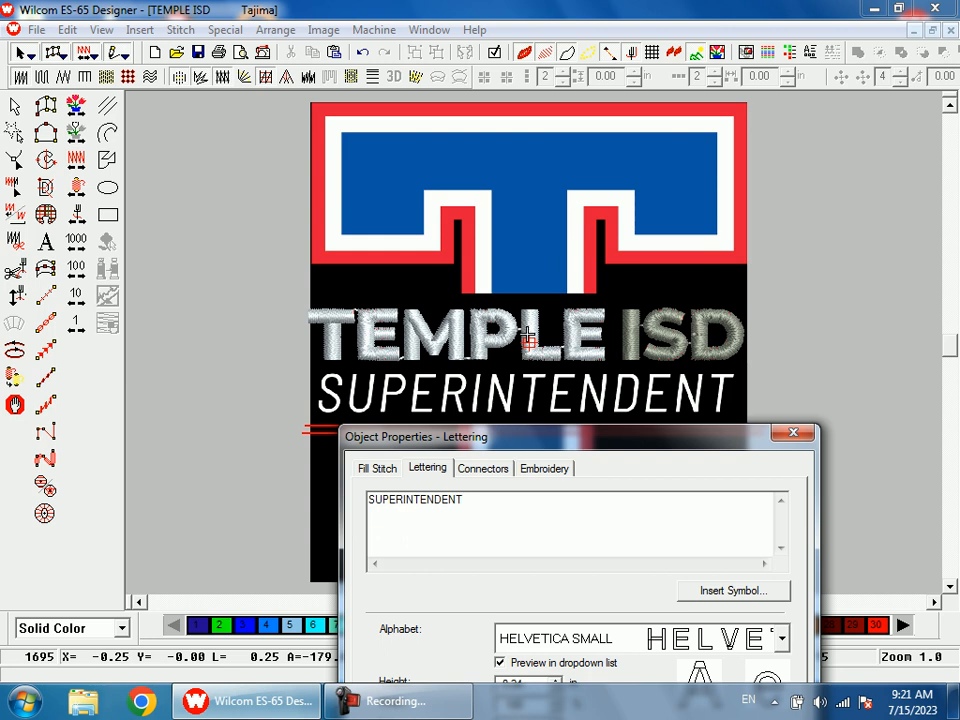
drag(621, 437, 544, 172)
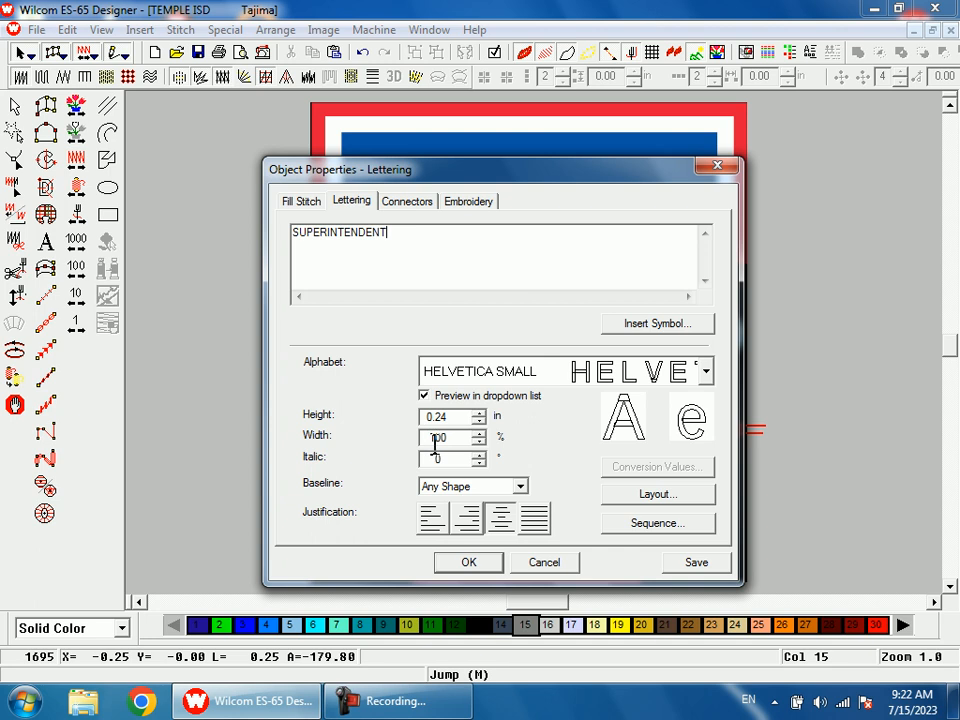
Step: Choose the Any Shape baseline and Helvetica Small alphabet, and place the lettering along a straight baseline under the artwork's SUPERINTENDENT
click(521, 487)
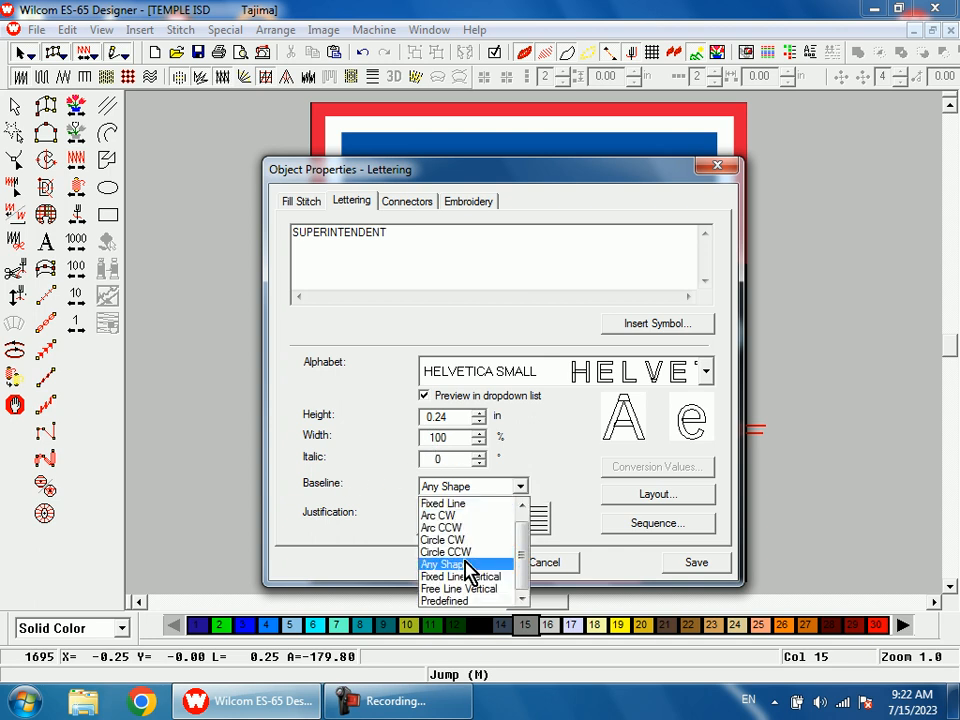
click(464, 564)
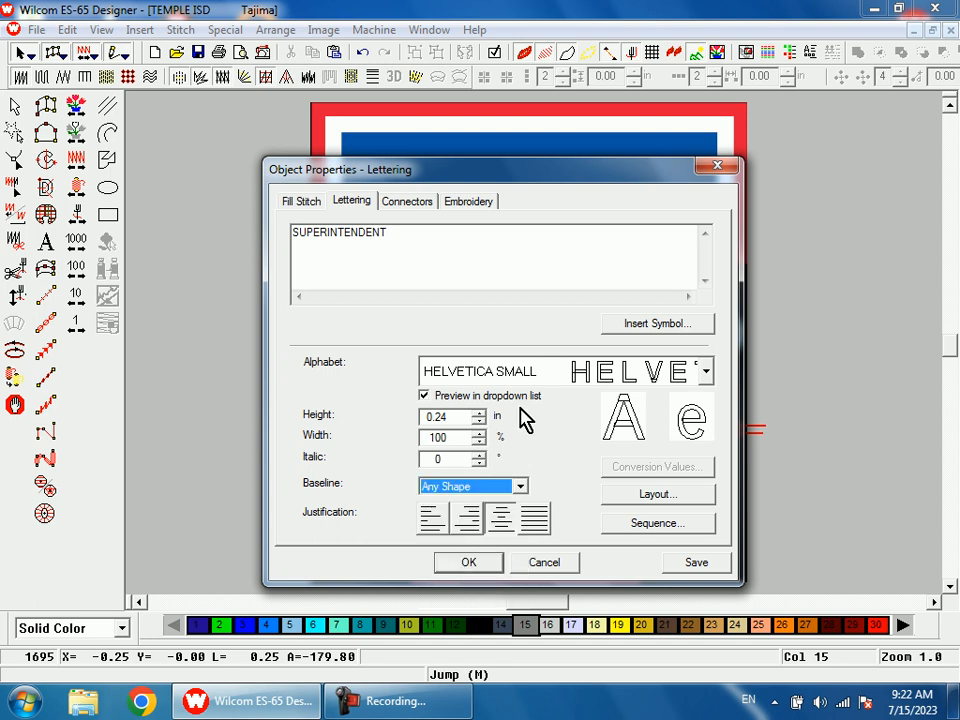
click(548, 385)
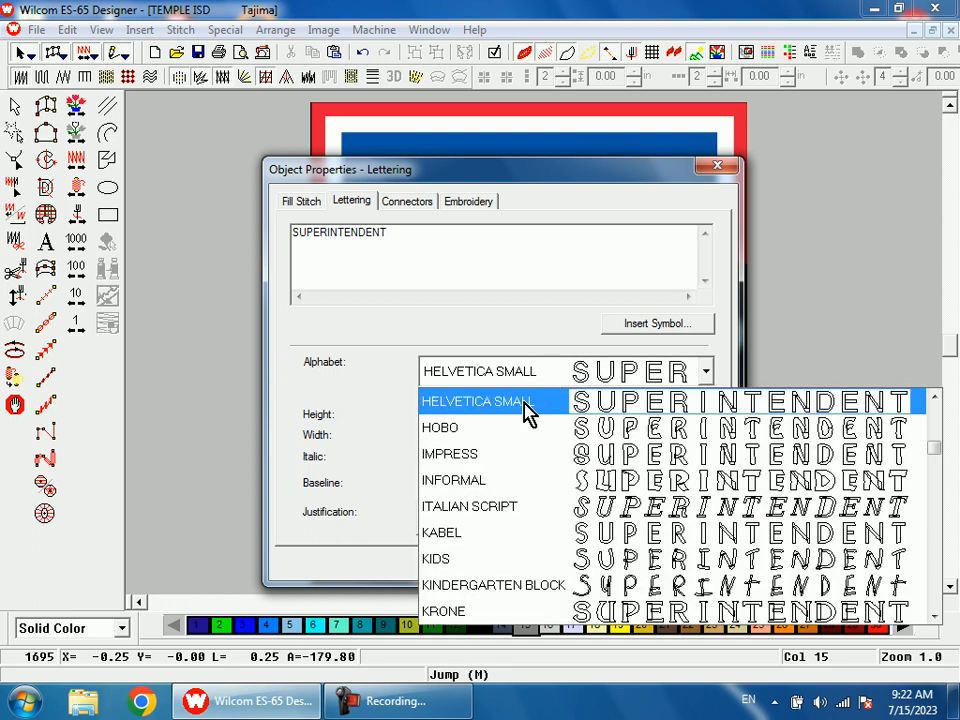
click(523, 404)
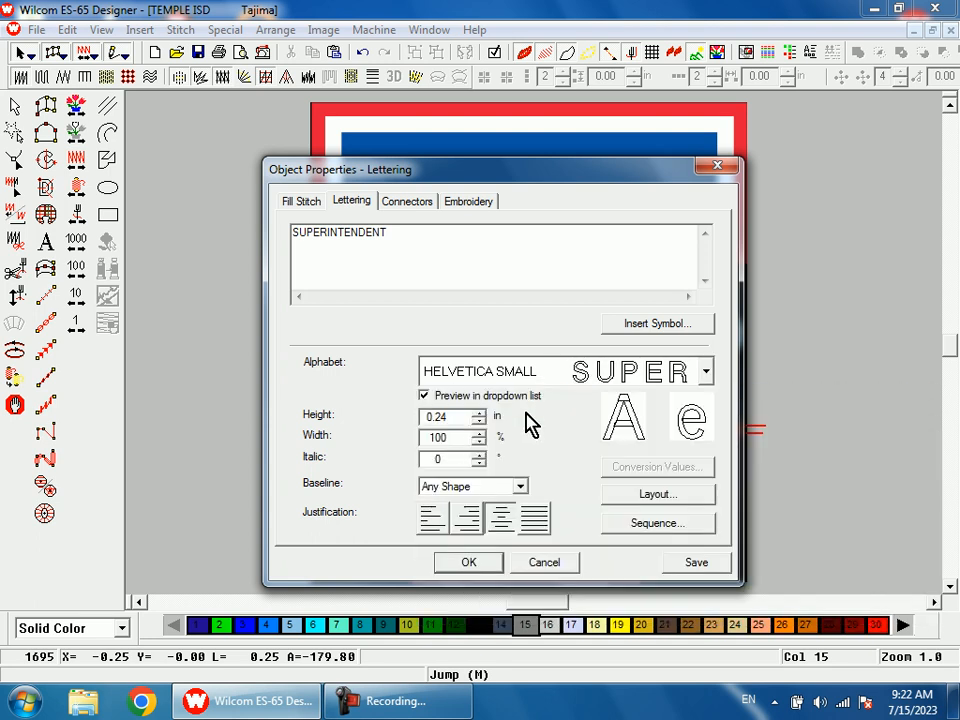
click(487, 570)
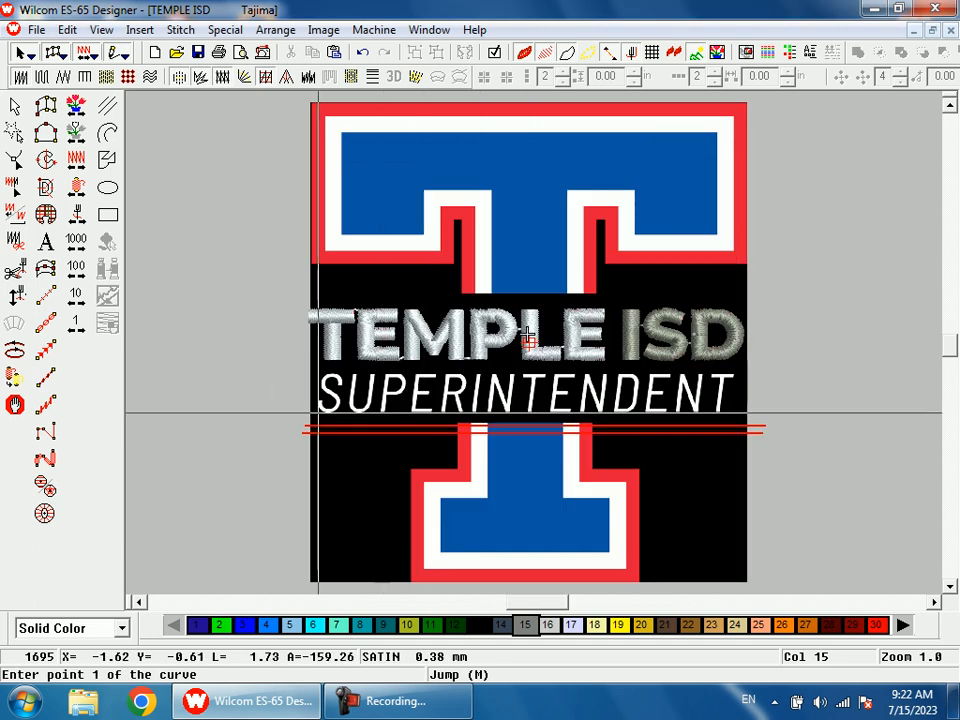
click(317, 412)
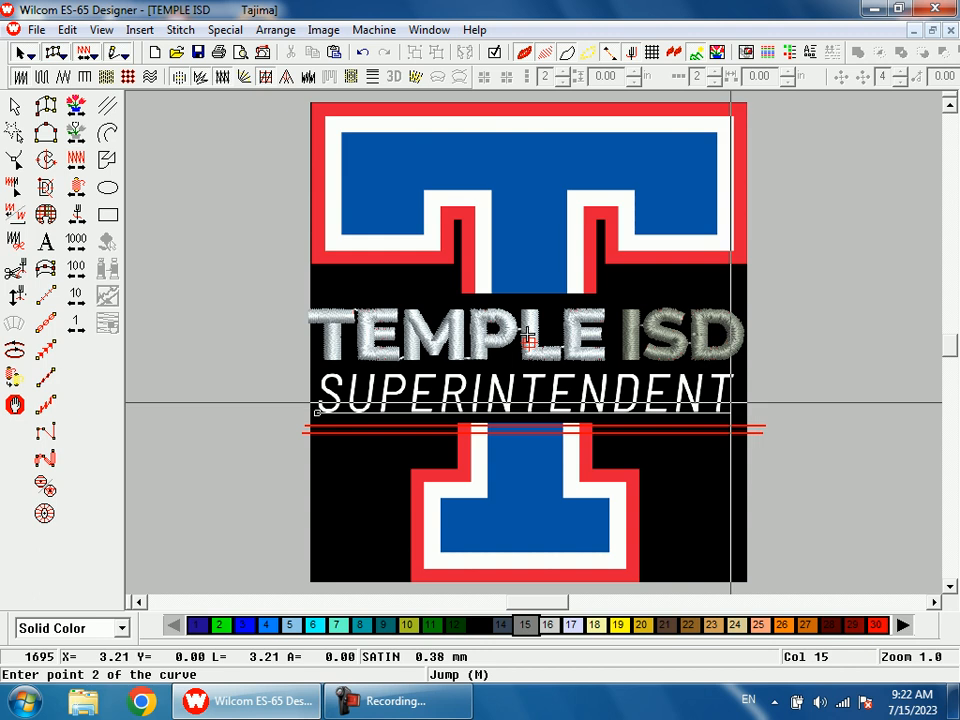
click(735, 412)
key(Return)
Step: Increase the SUPERINTENDENT lettering height to 0.30 in, trying 0.28 and 0.31 in against the artwork's letters
key(b)
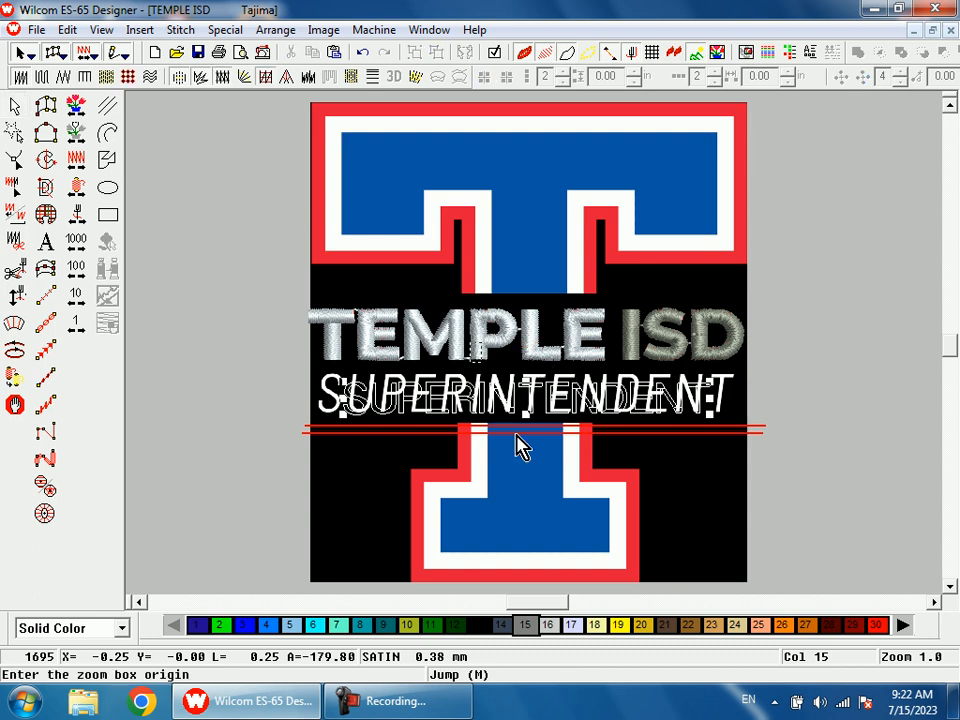
drag(472, 342, 517, 435)
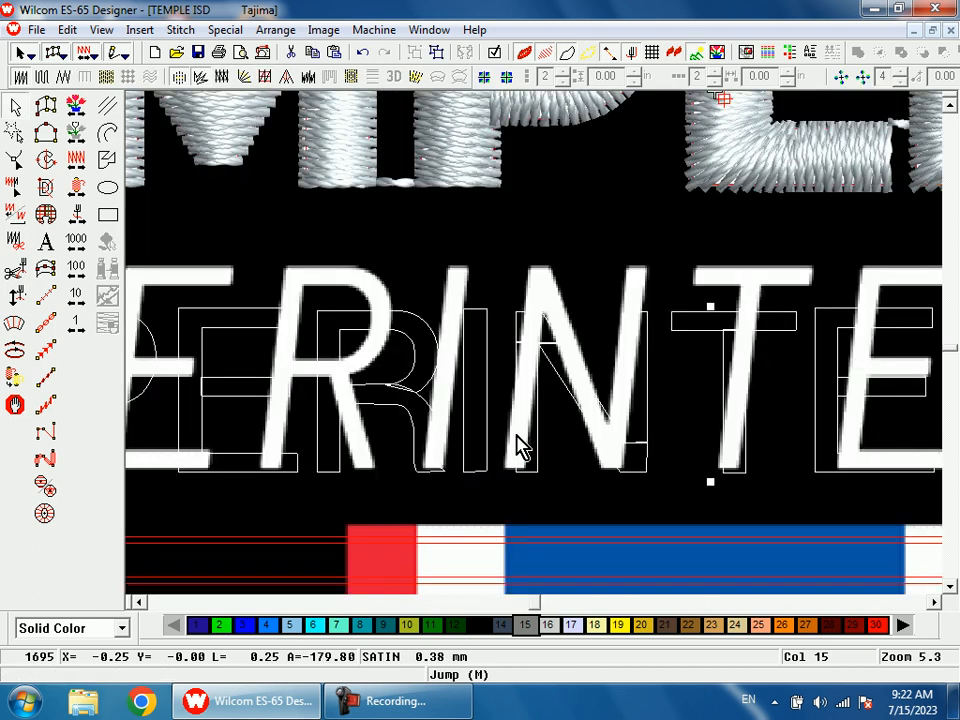
double_click(505, 430)
click(456, 383)
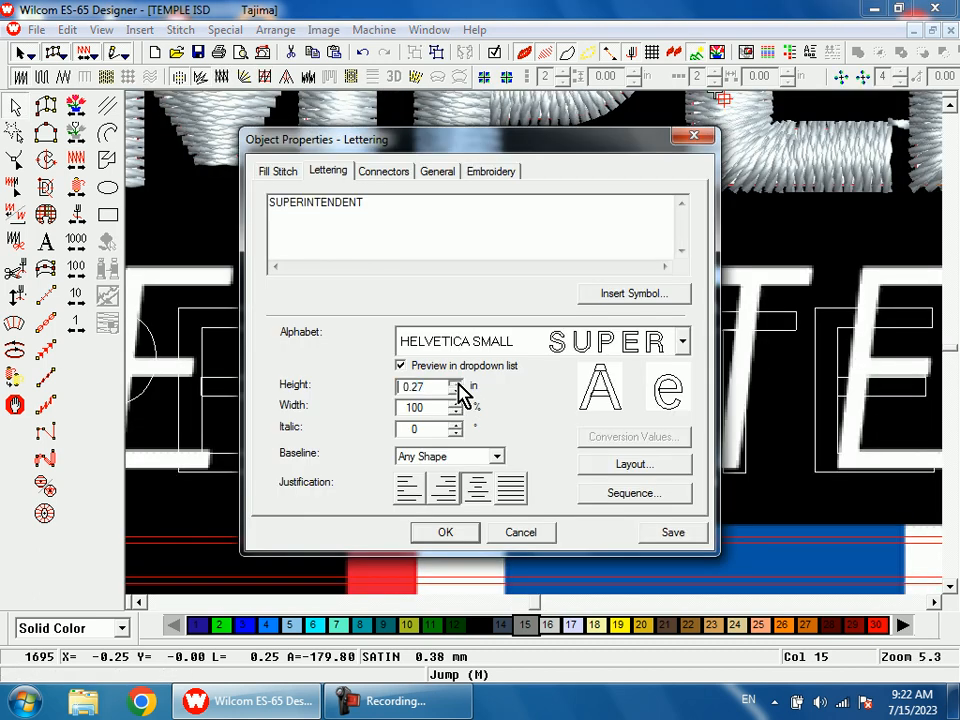
click(445, 532)
double_click(484, 376)
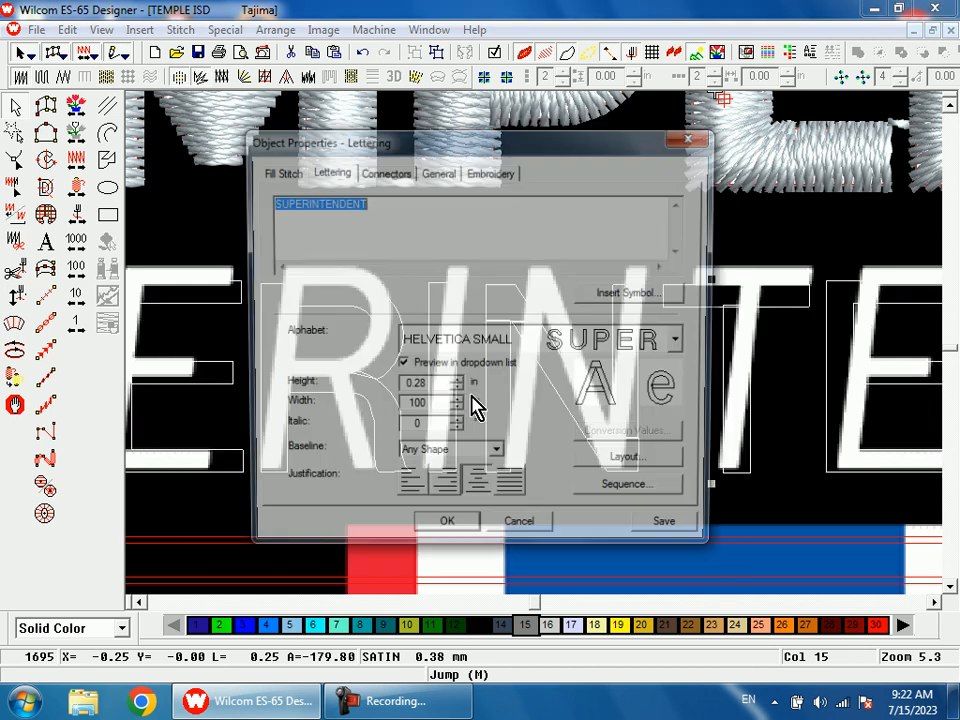
click(457, 384)
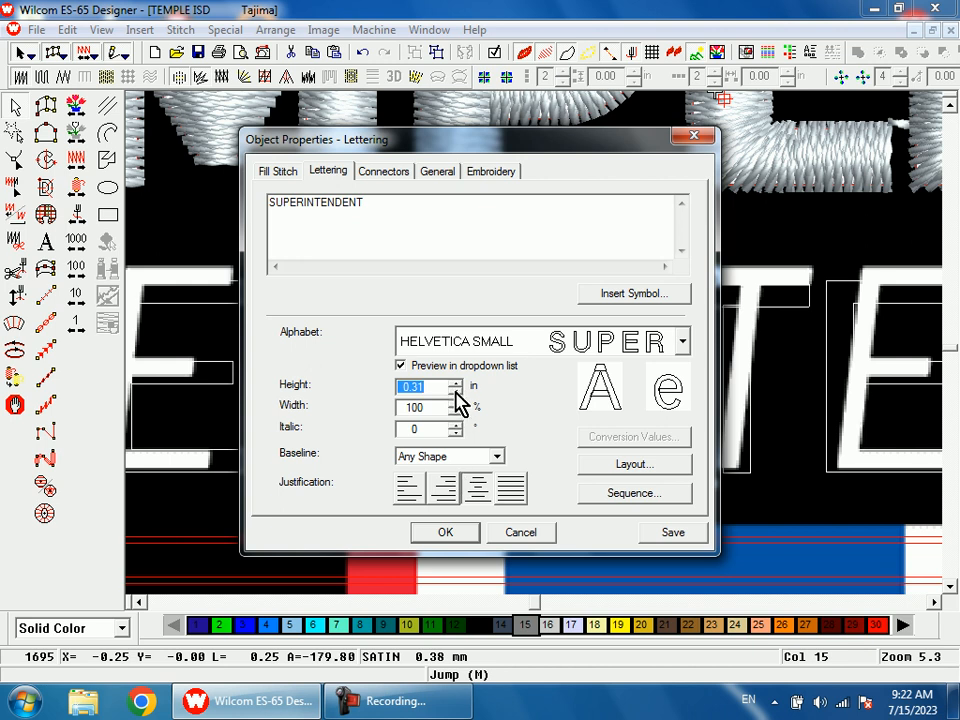
click(454, 538)
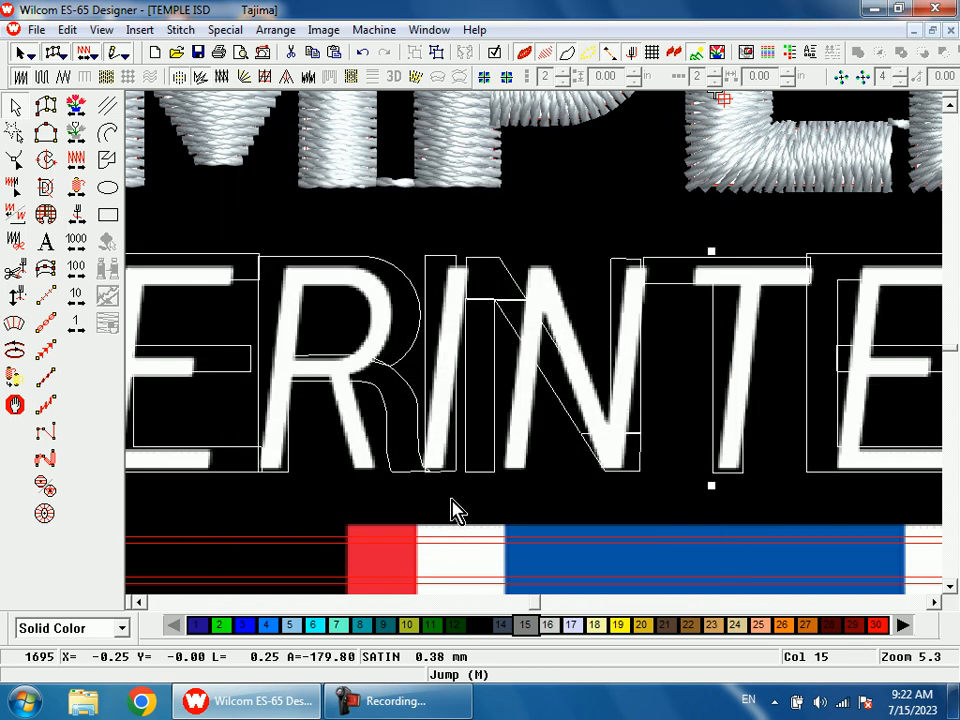
double_click(471, 430)
click(457, 391)
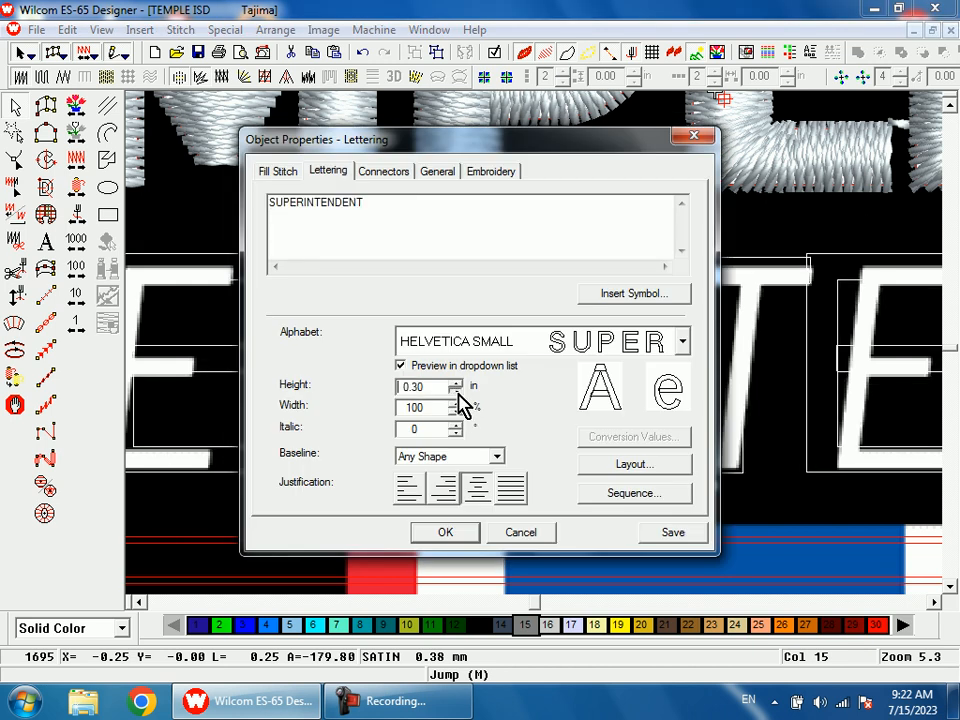
click(469, 532)
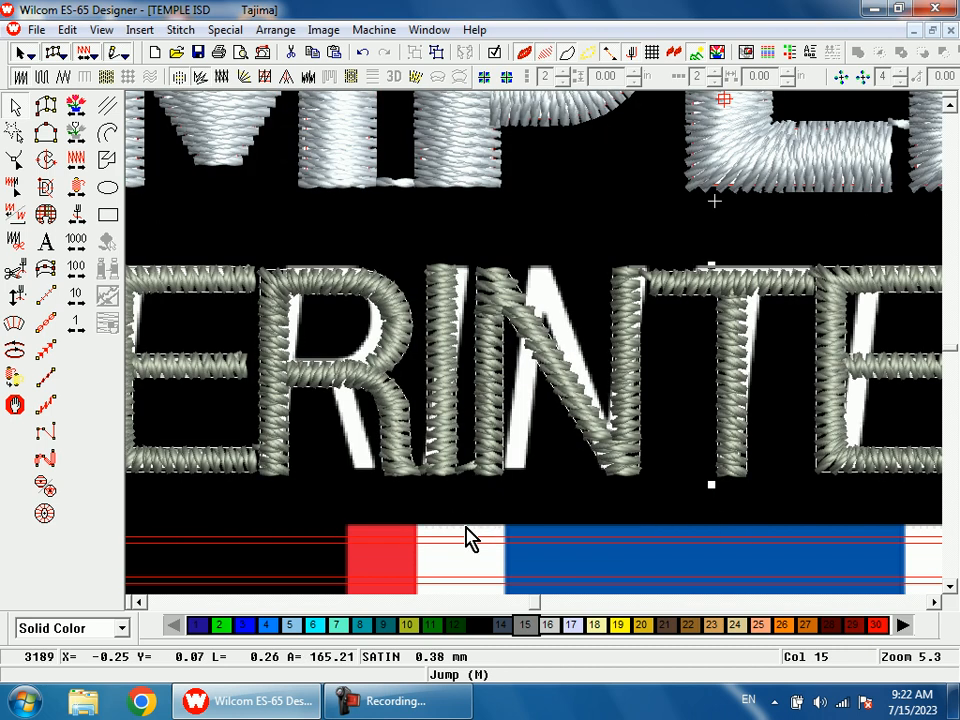
Step: Examine how the SUPERINTENDENT letters compare with the artwork, checking the final NT and the outlines of the second N and D
key(h)
key(shift+z)
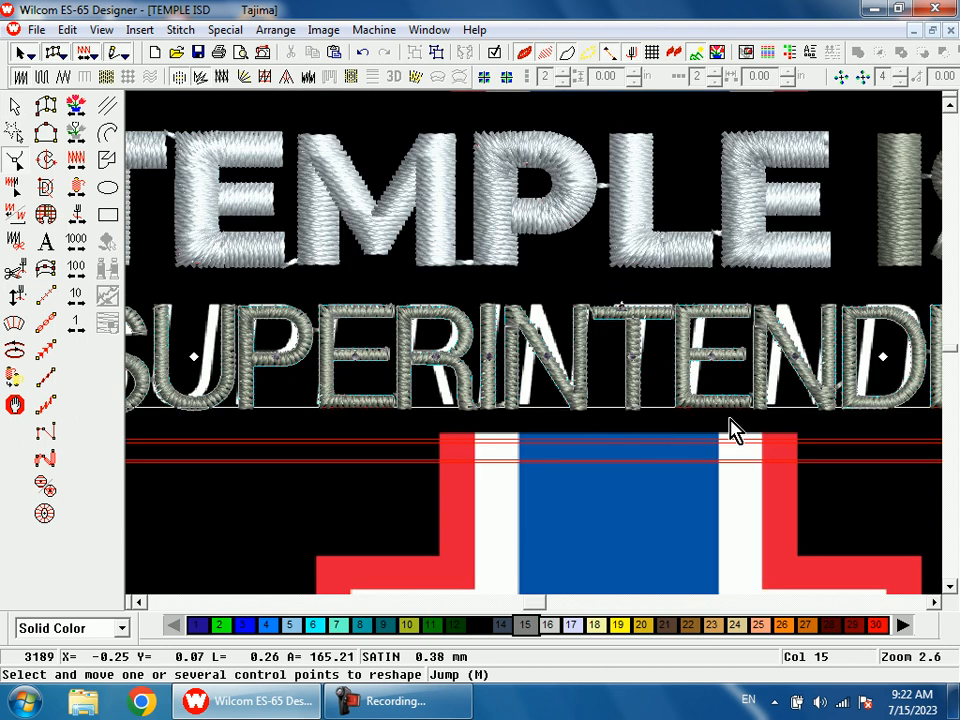
key(shift+z)
key(b)
drag(797, 317, 718, 462)
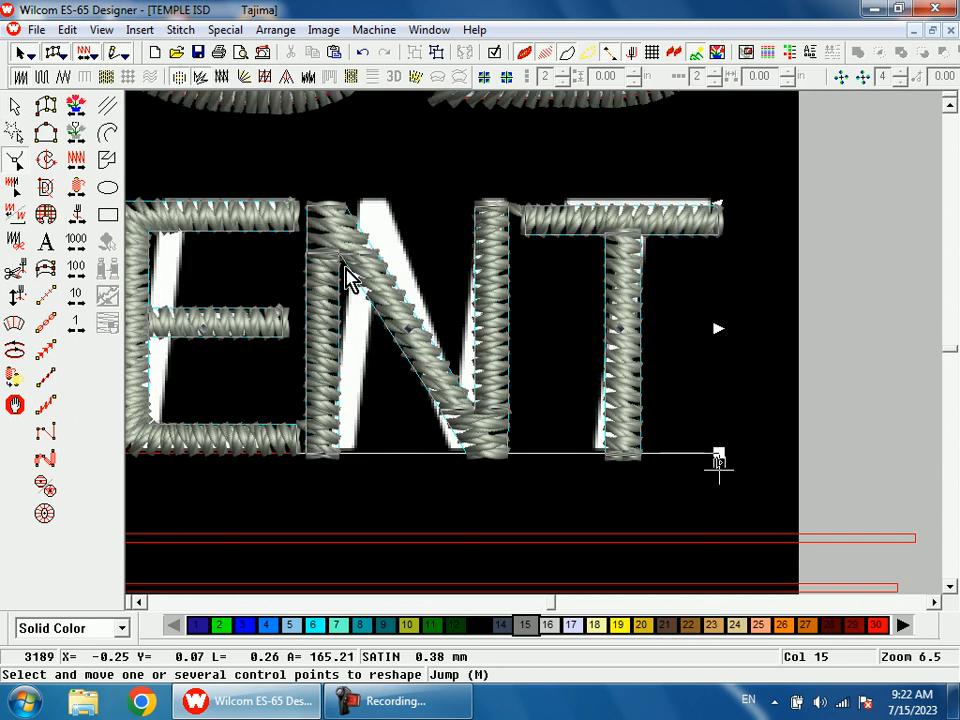
click(17, 113)
key(shift+z)
key(shift+z)
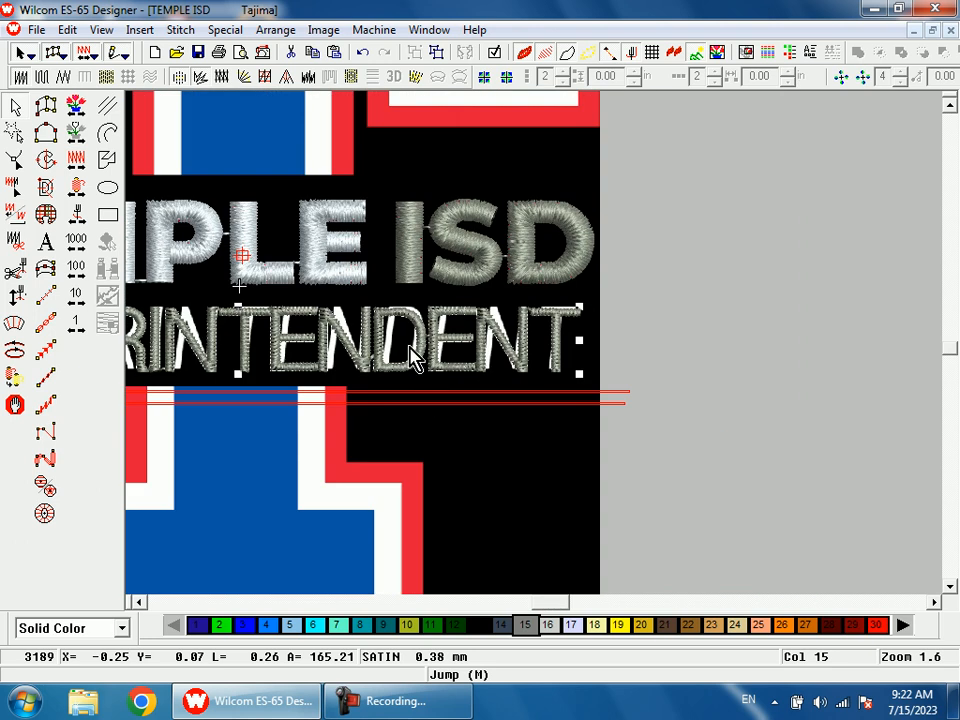
key(t)
key(b)
drag(363, 299, 424, 393)
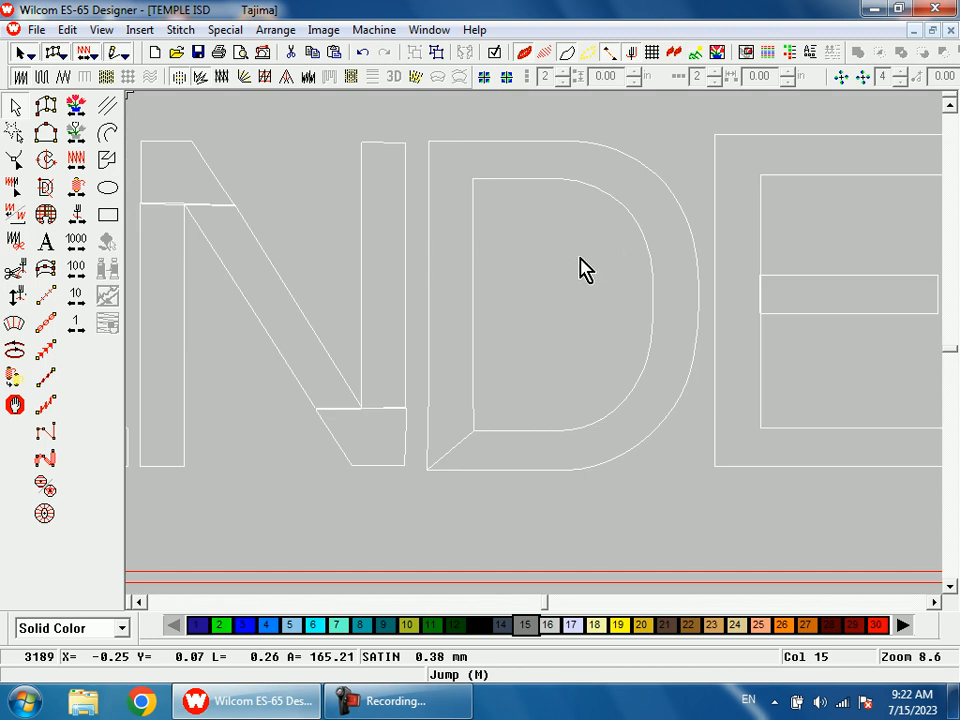
Step: Narrow the SUPERINTENDENT letters by reducing the lettering's width percentage, and compare them with the artwork
scroll(565, 320, down, 3)
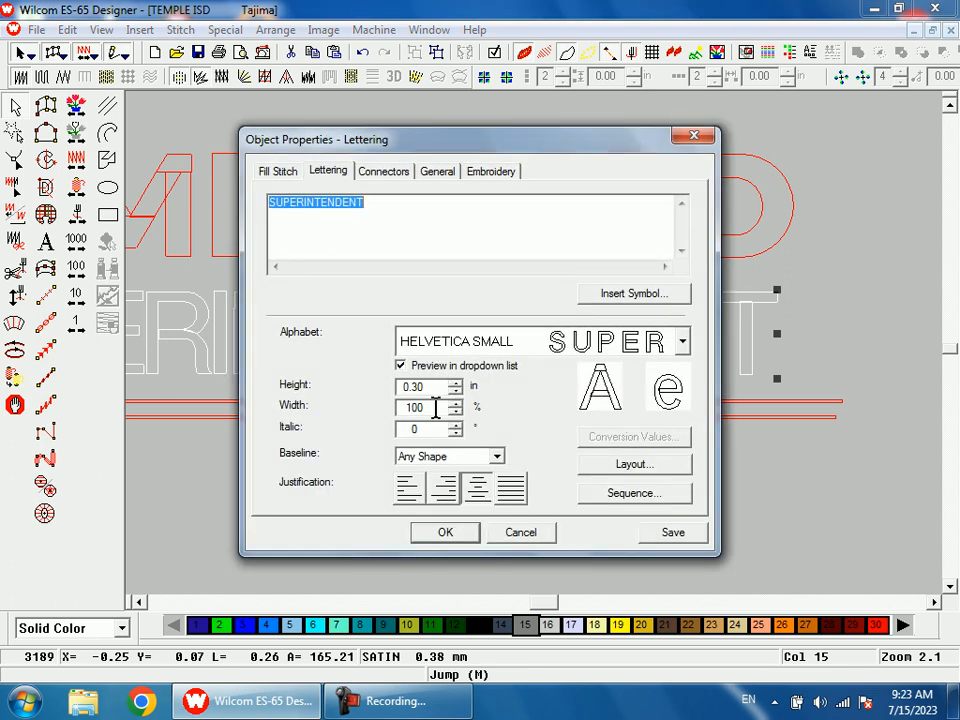
click(436, 408)
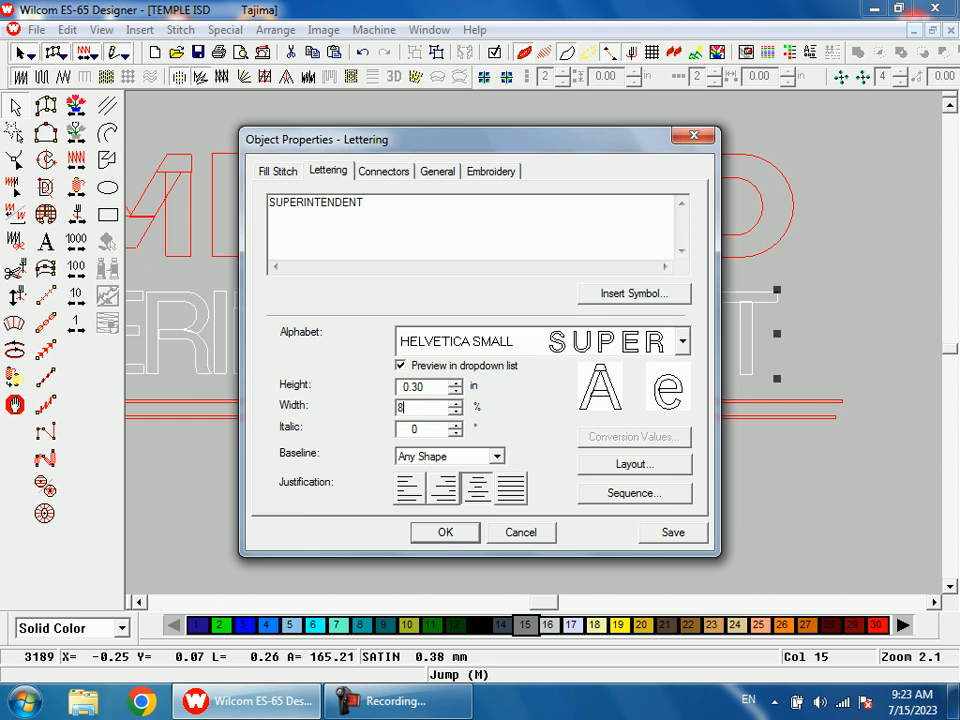
key(Return)
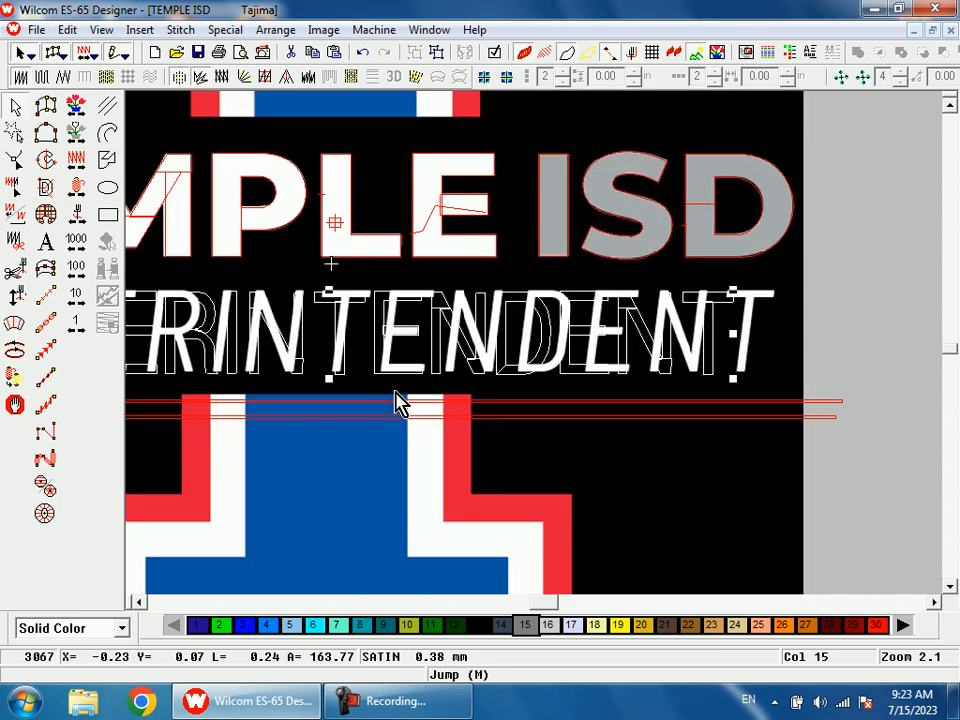
key(h)
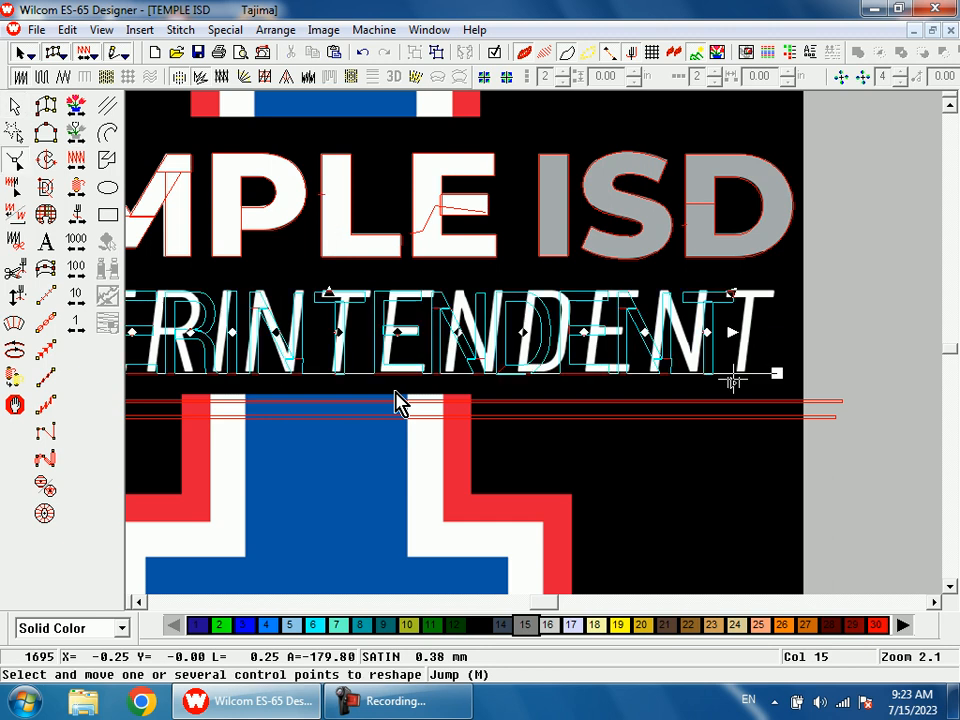
key(shift+z)
key(b)
drag(367, 264, 455, 450)
Step: Skew the whole SUPERINTENDENT lettering to the right to match the artwork's italic slant
click(17, 109)
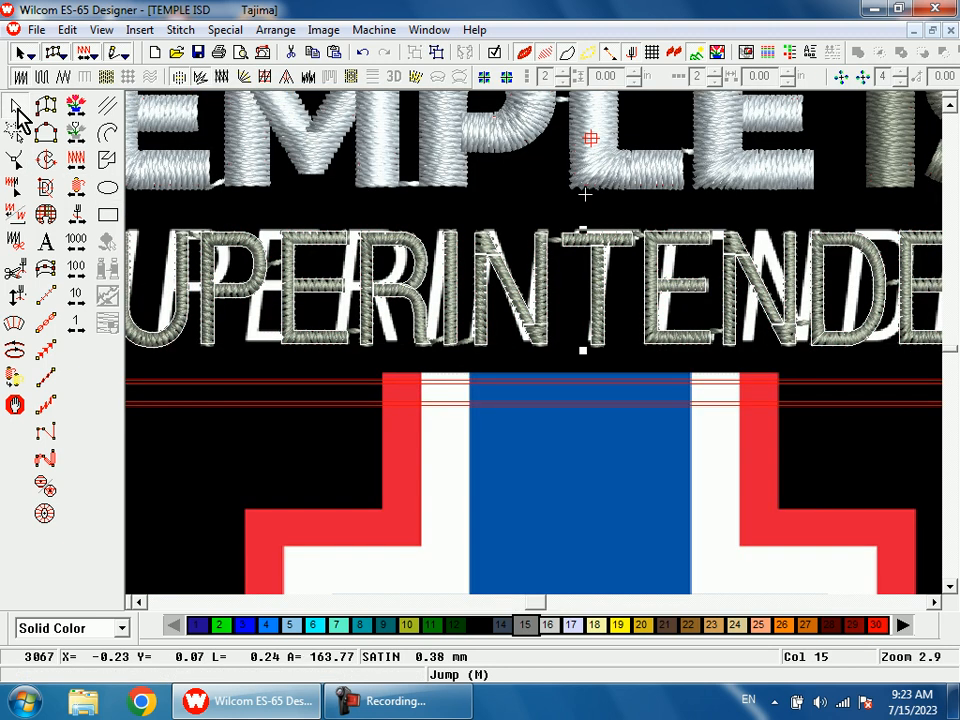
key(s)
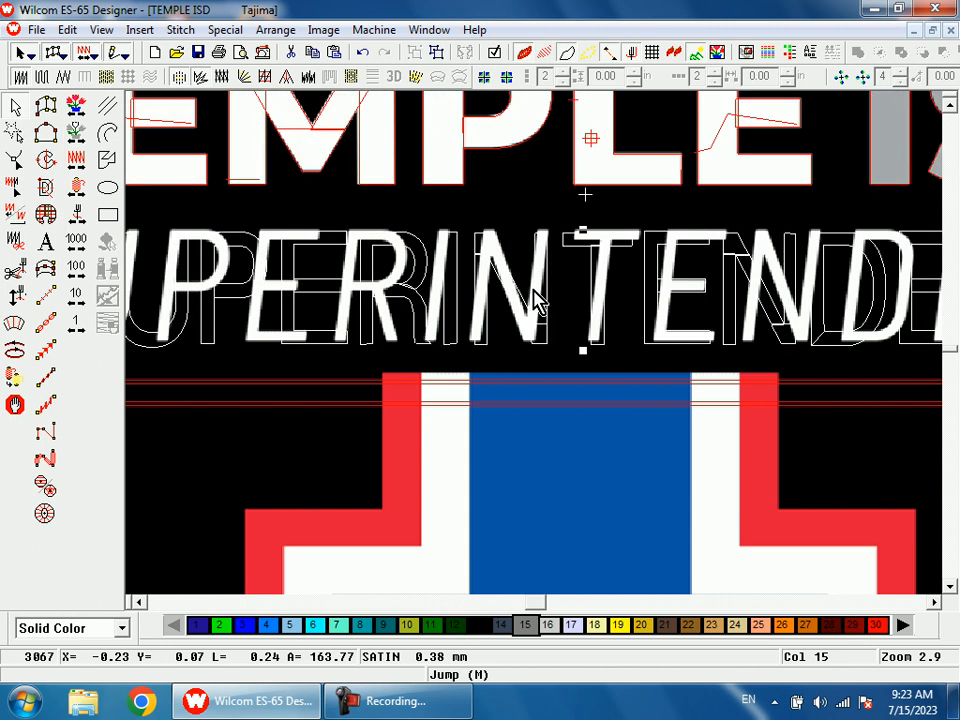
click(581, 356)
key(b)
key(Escape)
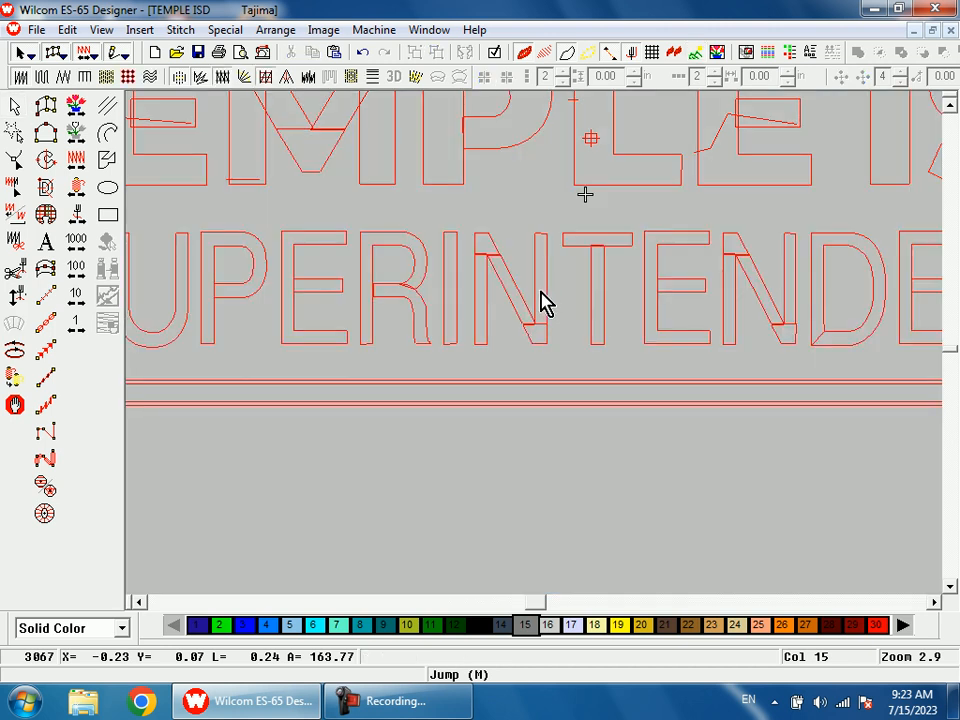
click(540, 302)
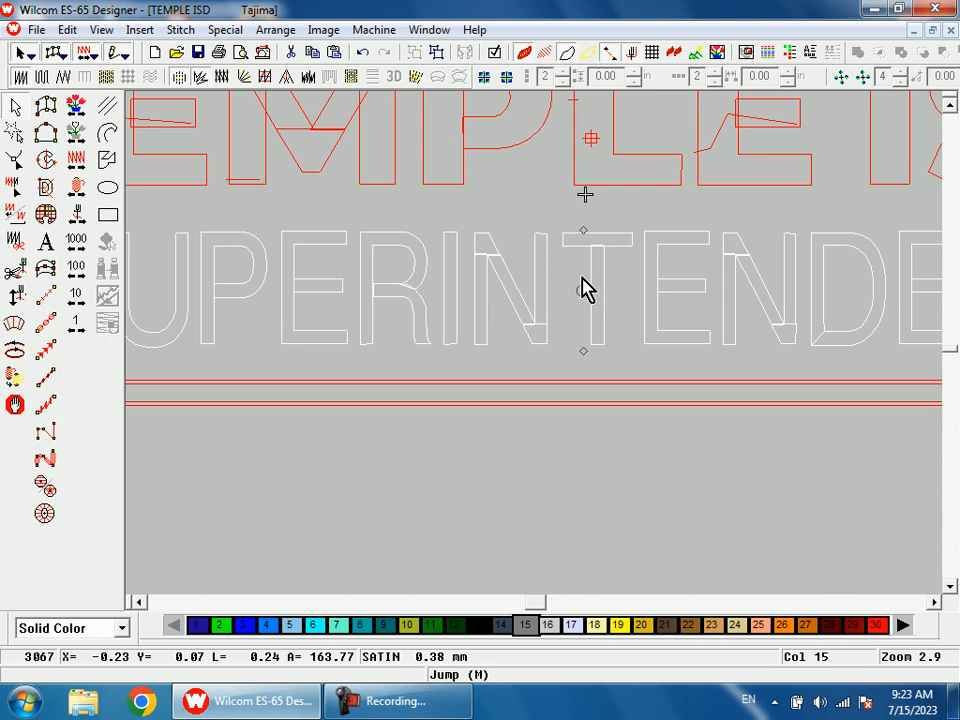
click(580, 351)
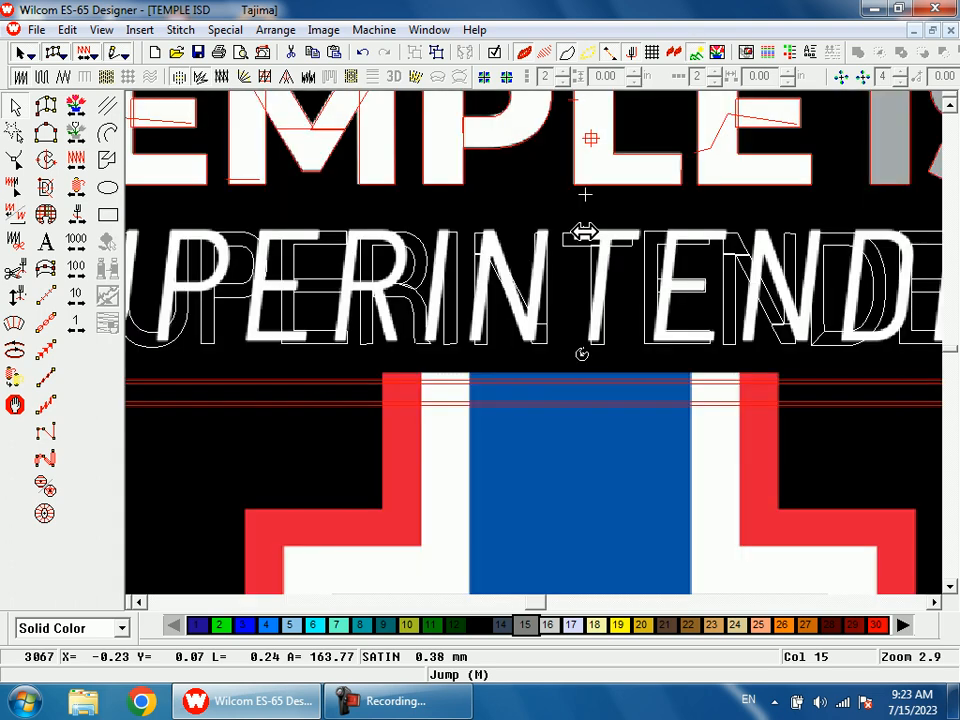
drag(585, 231, 598, 243)
Step: Move the S, U and first P of the SUPERINTENDENT lettering left onto the matching letters in the artwork
key(shift+z)
key(h)
key(b)
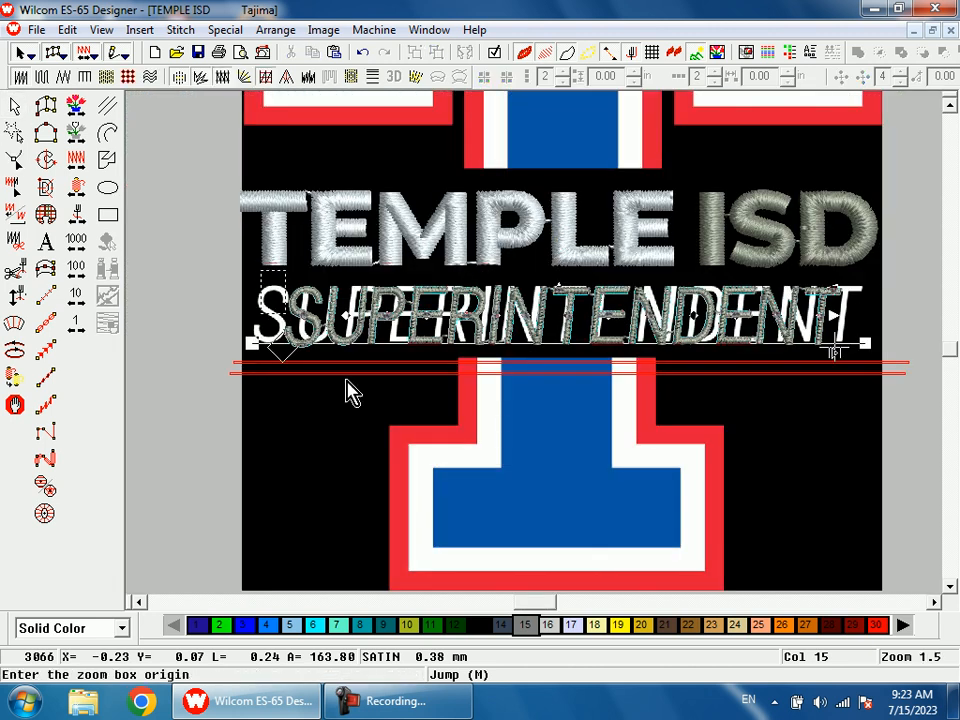
drag(259, 268, 349, 380)
drag(535, 293, 386, 286)
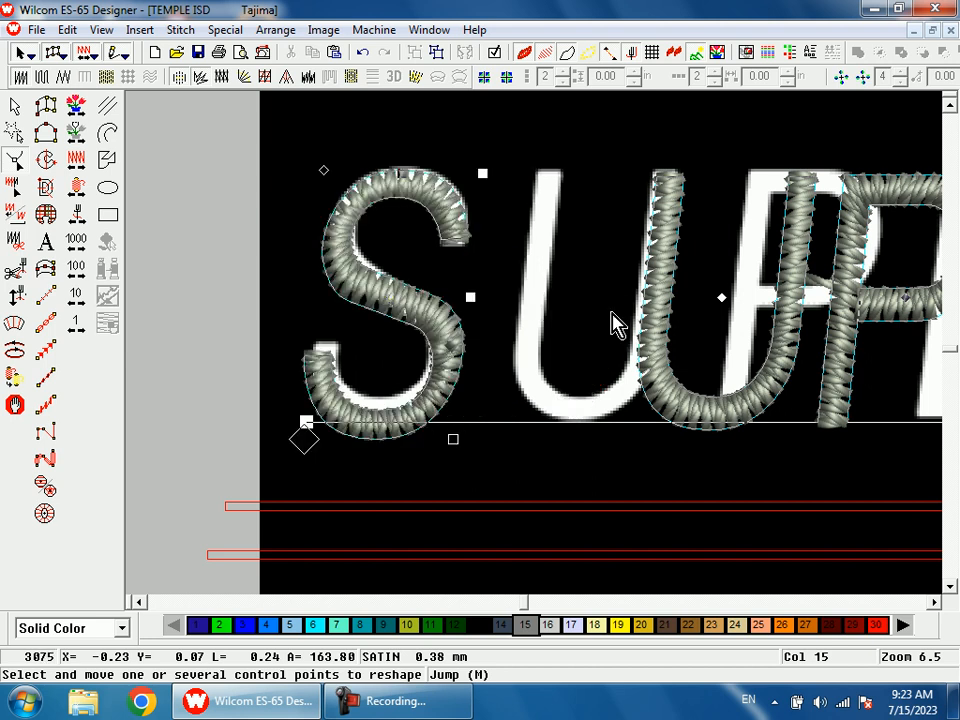
drag(720, 294, 605, 295)
drag(906, 298, 804, 296)
Step: Move the first E and the R of SUPERINTENDENT left onto the artwork's E and R
key(shift+z)
key(shift+z)
key(b)
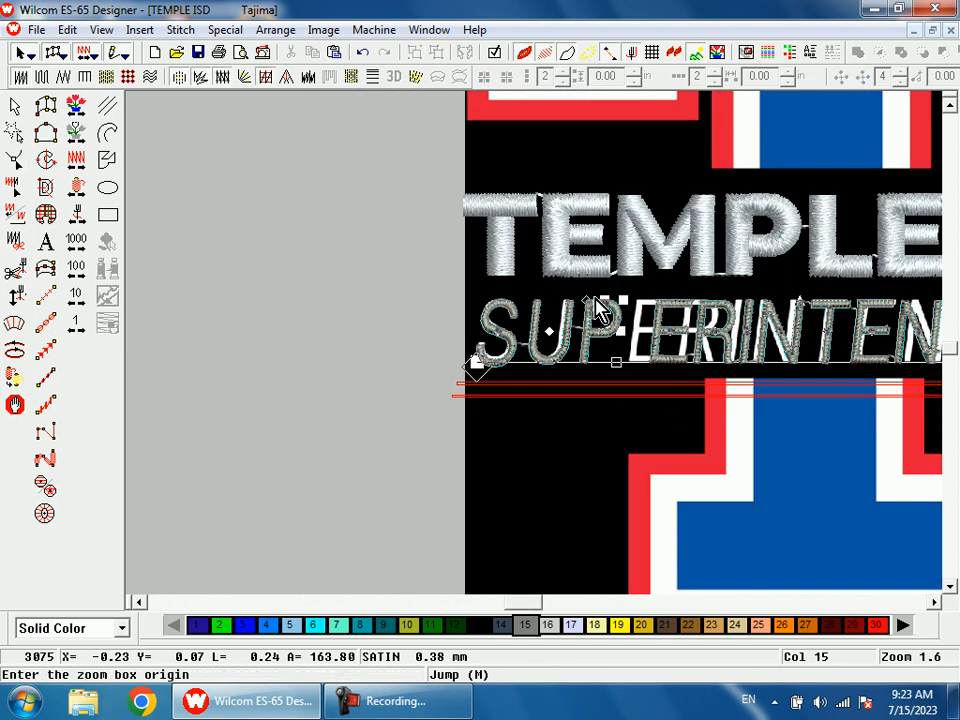
drag(528, 382, 744, 325)
click(662, 272)
drag(662, 272, 594, 266)
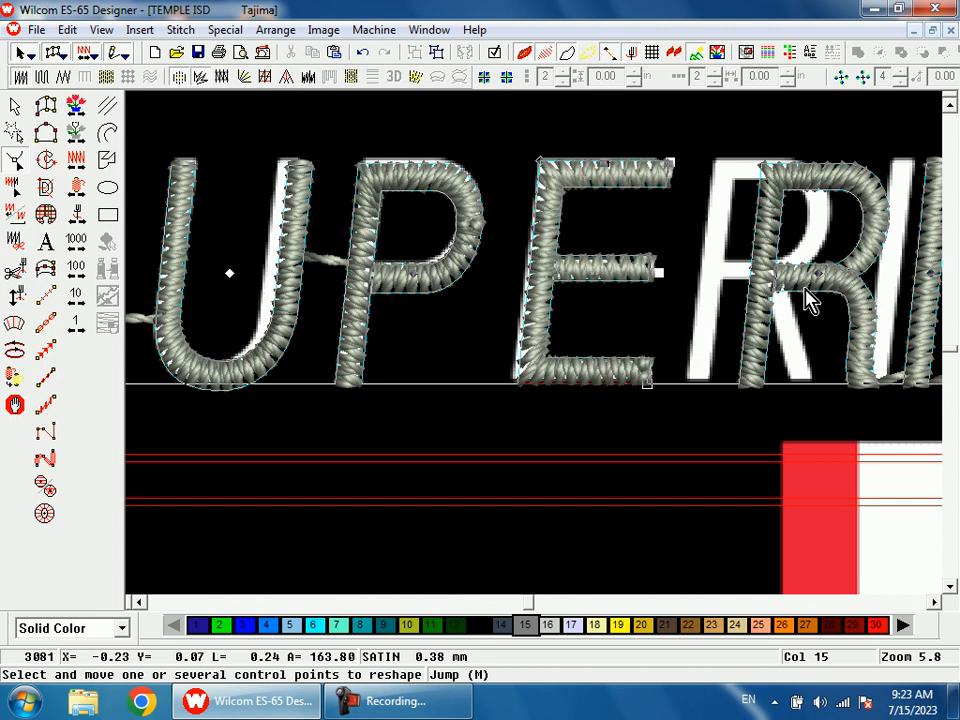
drag(820, 276, 776, 279)
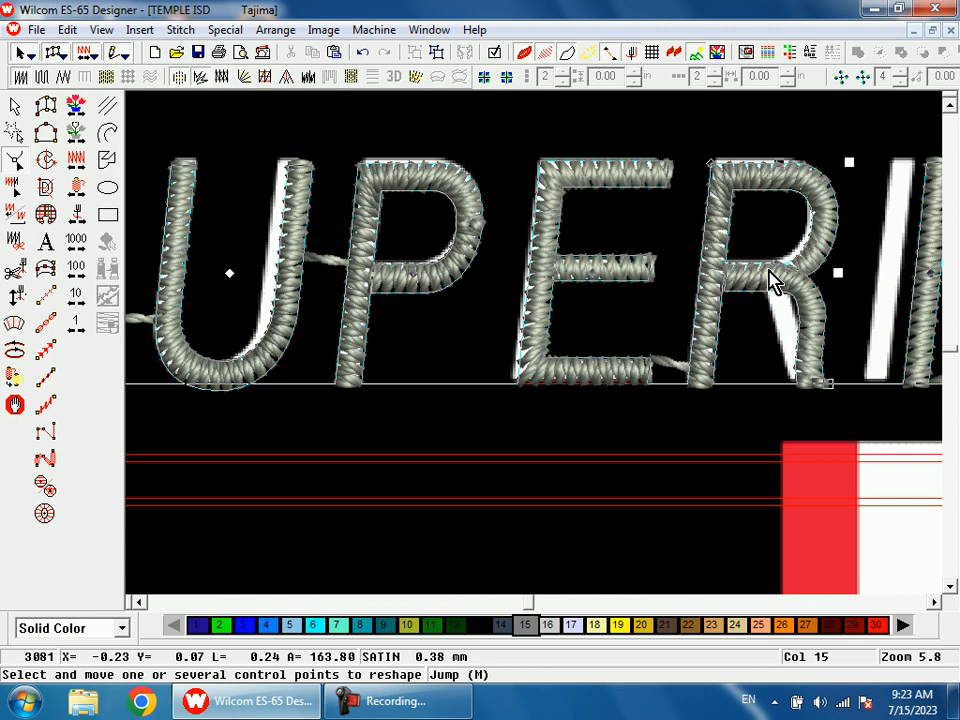
Step: Shift the SUPERINTENDENT letters following the R, up to the first T, left into line with the artwork
key(shift+z)
key(shift+z)
key(b)
drag(579, 248, 604, 366)
drag(761, 396, 735, 371)
drag(903, 372, 890, 369)
Step: Move the last three SUPERINTENDENT letters, E, N and T, right onto the artwork's final ENT
key(shift+z)
key(shift+z)
key(b)
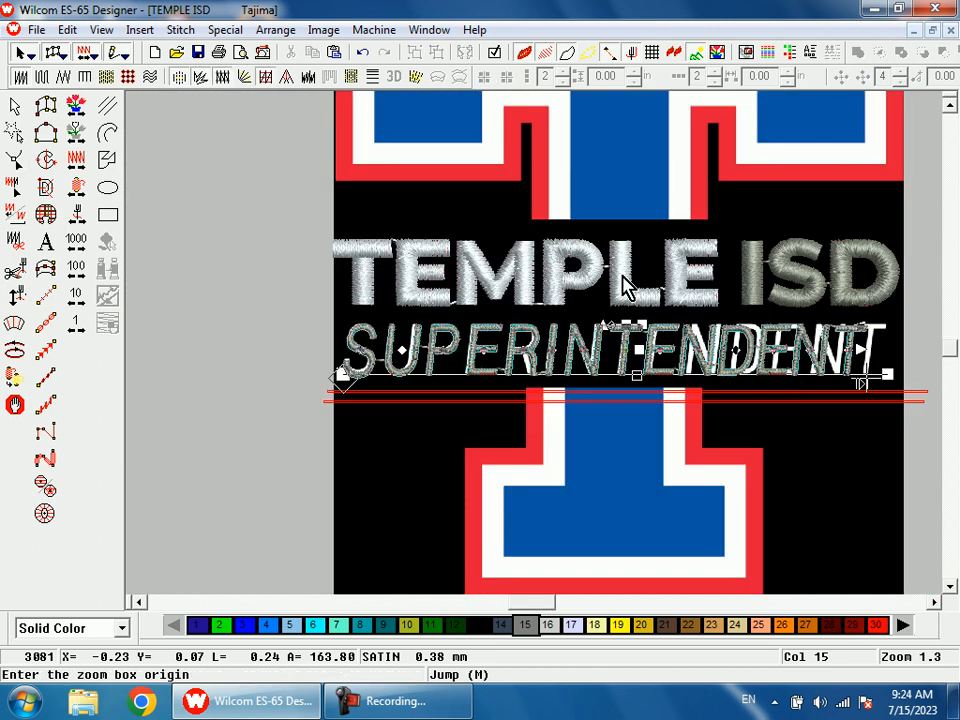
drag(637, 296, 849, 428)
key(shift+z)
key(b)
drag(636, 254, 721, 364)
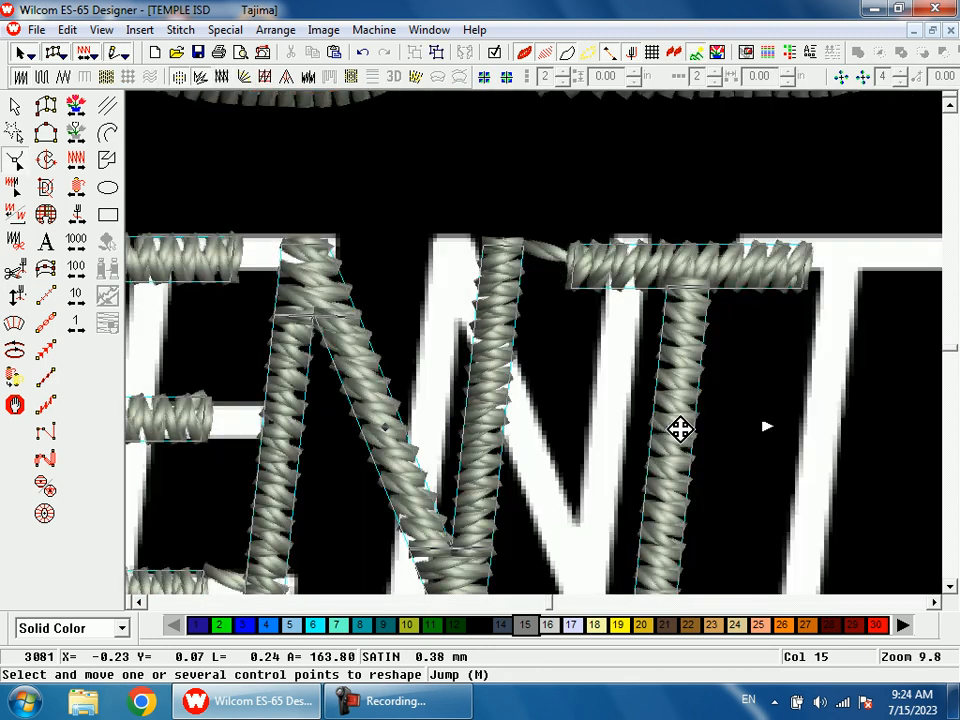
drag(677, 429, 814, 424)
key(shift+z)
drag(487, 387, 550, 388)
drag(321, 385, 379, 386)
Step: Move the D and the N before it right onto the artwork, comparing the stitches with the image
key(shift+z)
key(shift+z)
key(b)
drag(383, 294, 463, 370)
drag(667, 494, 745, 497)
key(s)
Step: Nudge the E after the first T right to line up with the artwork's letter
key(s)
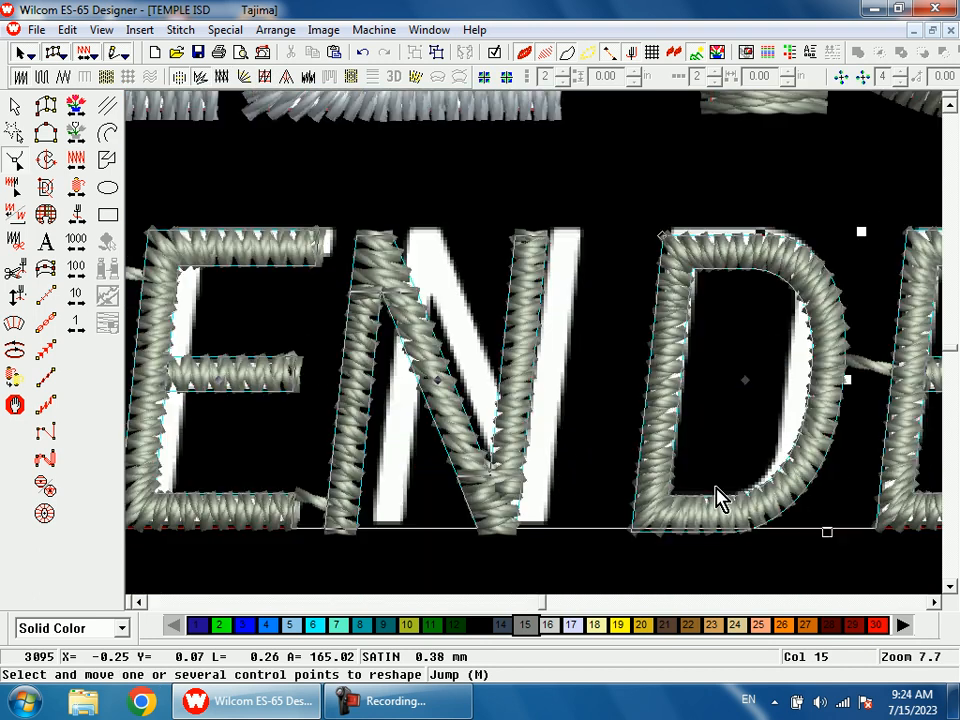
drag(435, 381, 480, 383)
key(shift+z)
key(b)
drag(298, 248, 398, 443)
key(s)
key(s)
drag(606, 378, 636, 381)
key(s)
Step: Recolor the whole SUPERINTENDENT lettering with color 17 after checking the spacing of its first letters
key(shift+z)
key(shift+z)
key(shift+z)
key(b)
drag(267, 299, 339, 408)
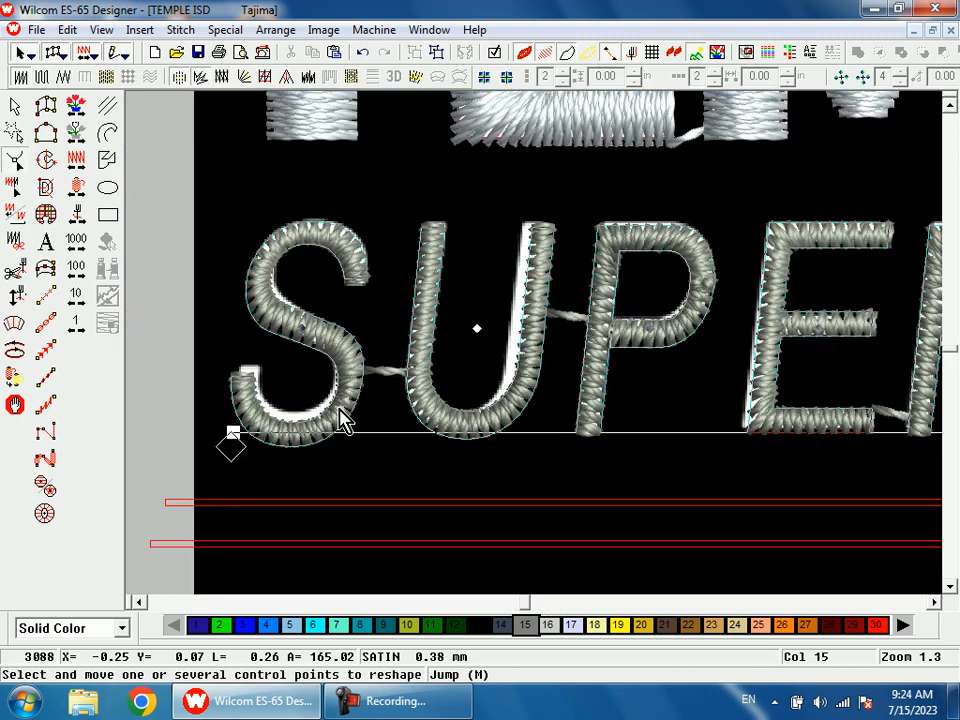
key(shift+z)
key(shift+z)
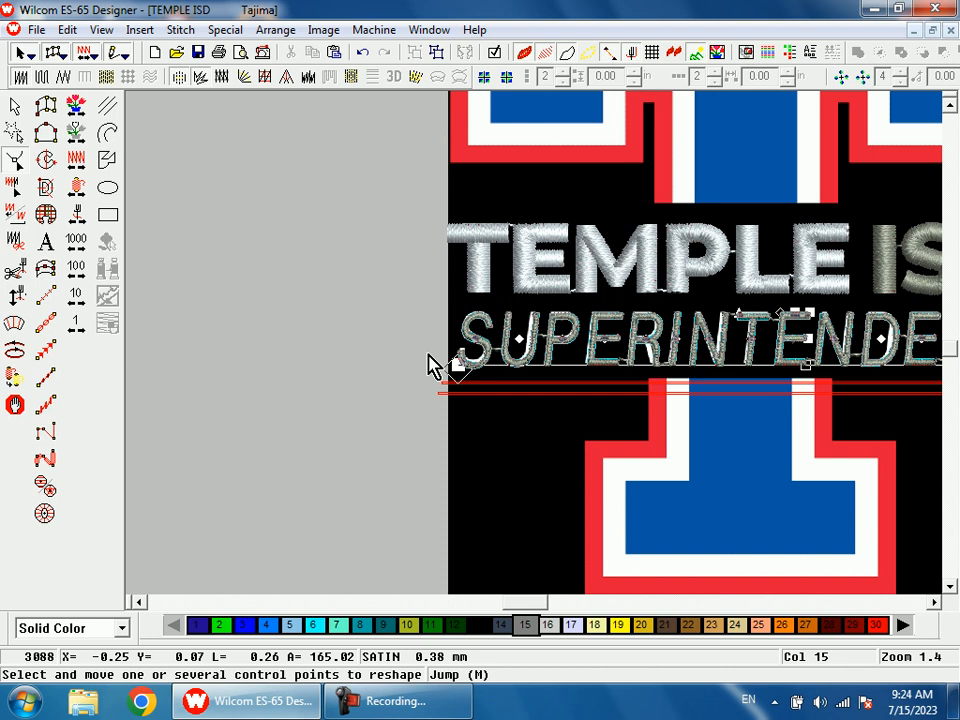
click(18, 106)
click(573, 626)
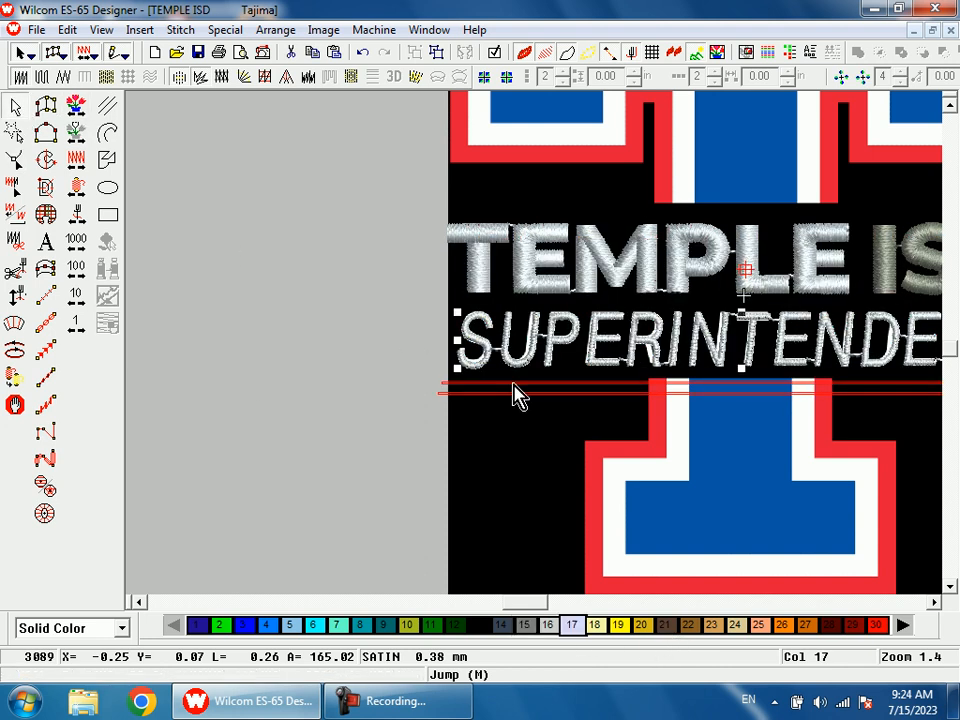
Step: Reshape the bottom of the S, raising its lower curve and open end to follow the artwork
key(h)
key(b)
drag(470, 315, 504, 399)
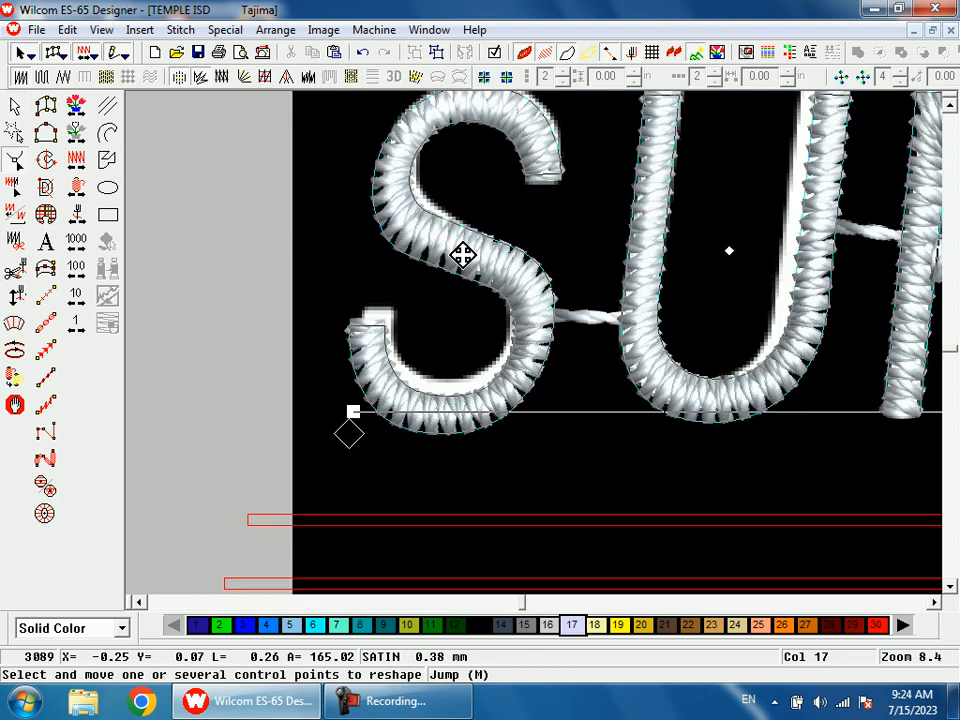
scroll(560, 388, up, 1)
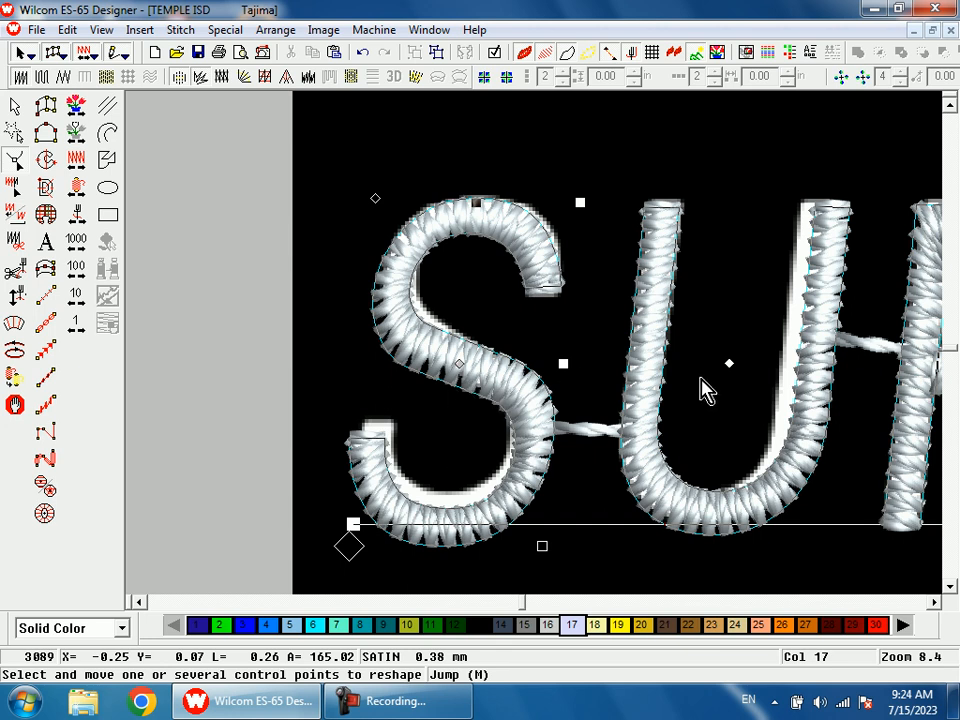
key(shift+z)
key(b)
drag(452, 335, 549, 487)
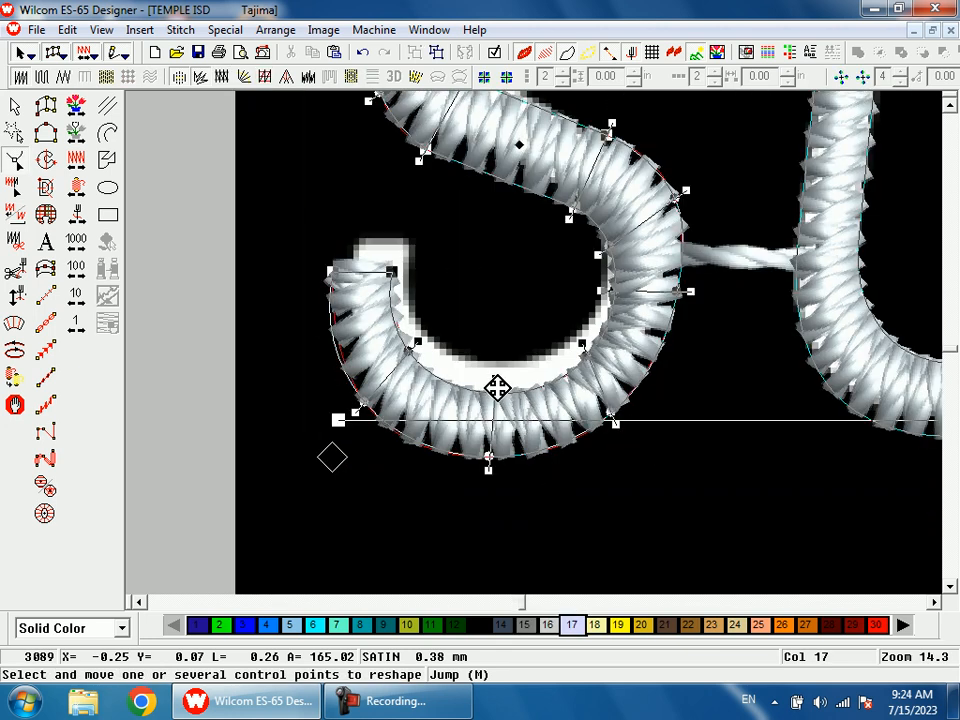
drag(496, 387, 495, 374)
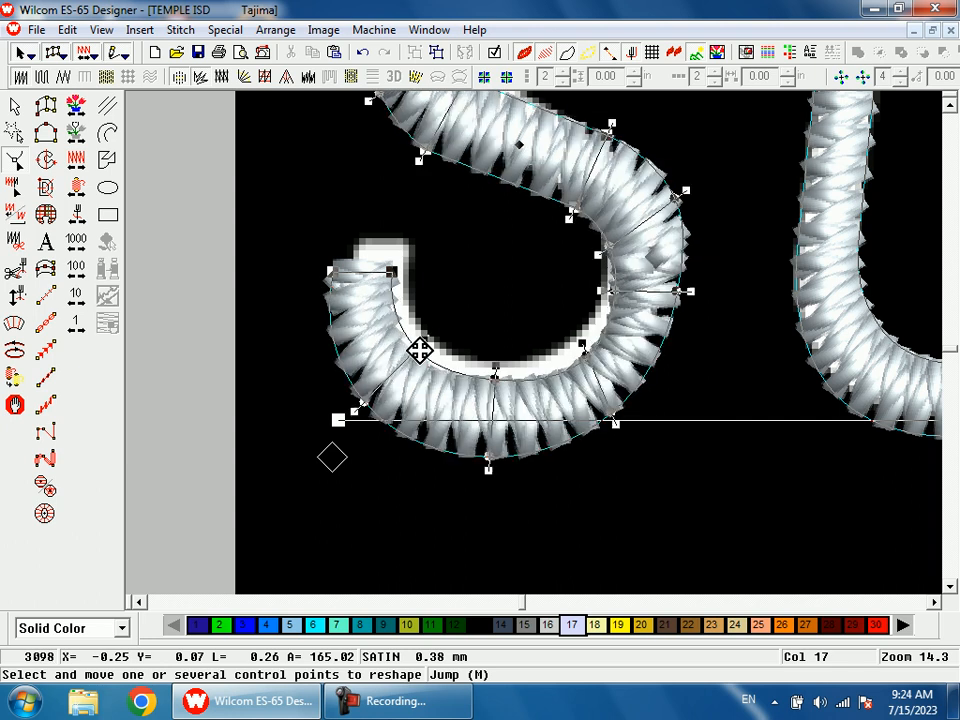
drag(392, 269, 406, 261)
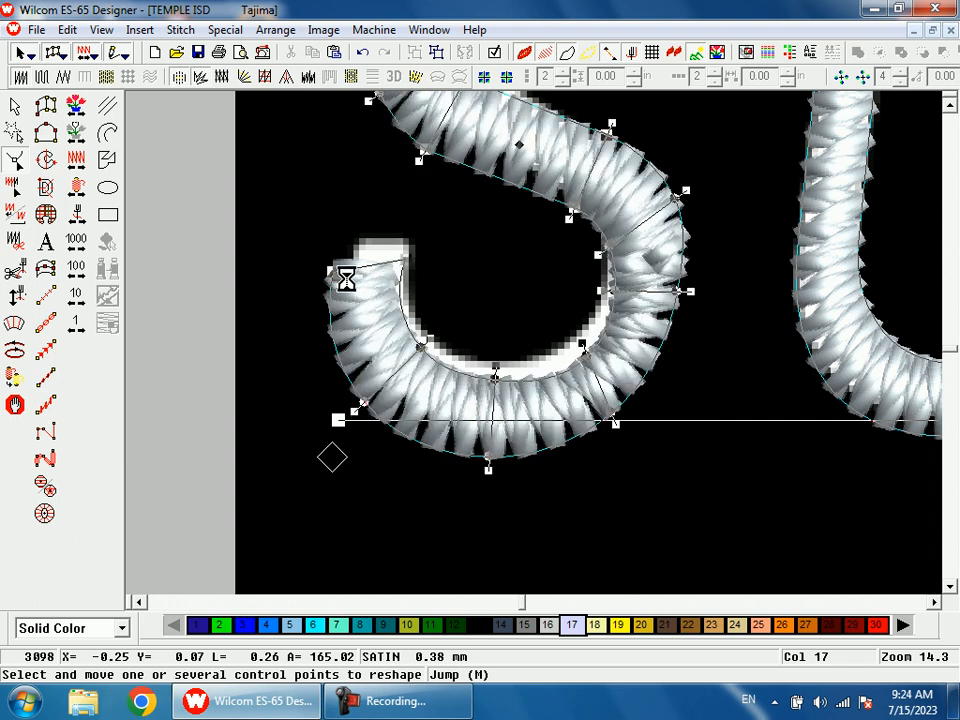
drag(335, 278, 338, 260)
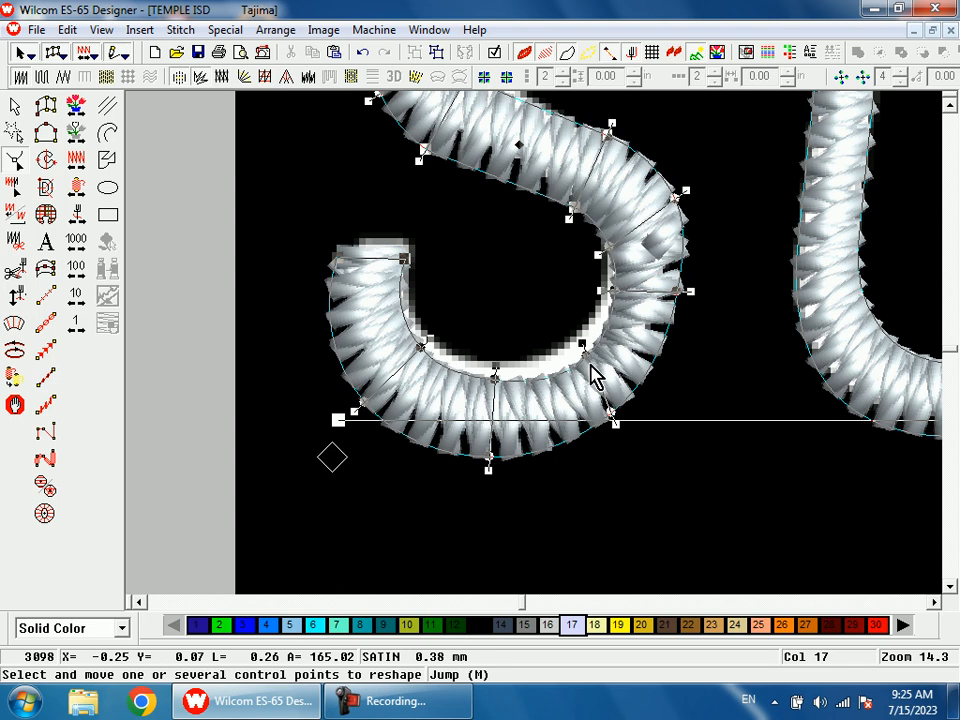
drag(579, 355, 577, 349)
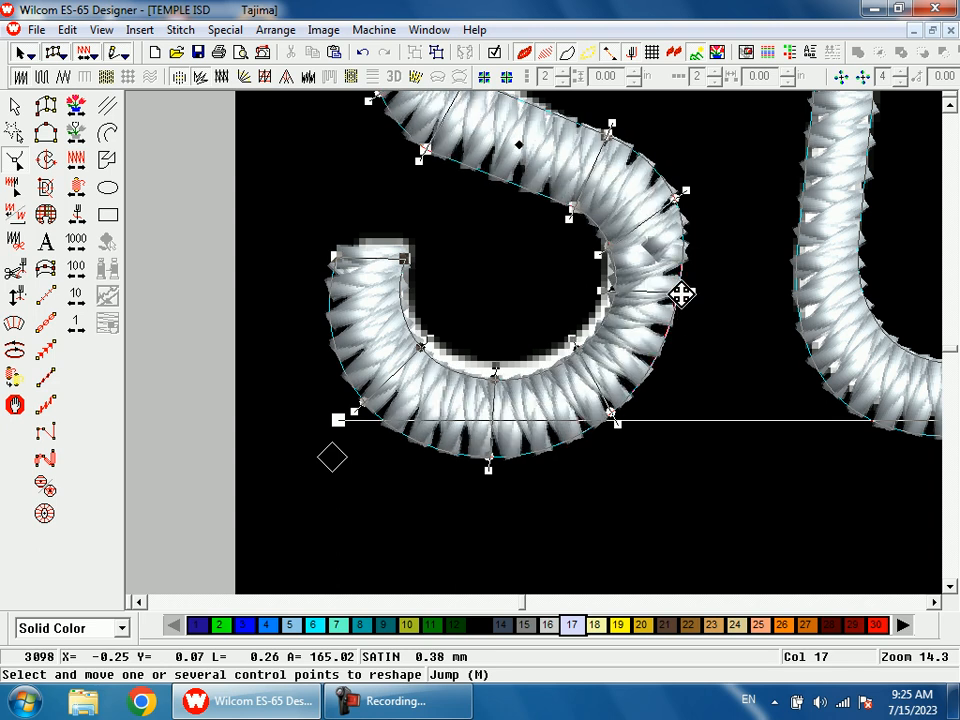
mouse_move(488, 467)
mouse_down()
mouse_move(491, 447)
mouse_move(490, 457)
mouse_up()
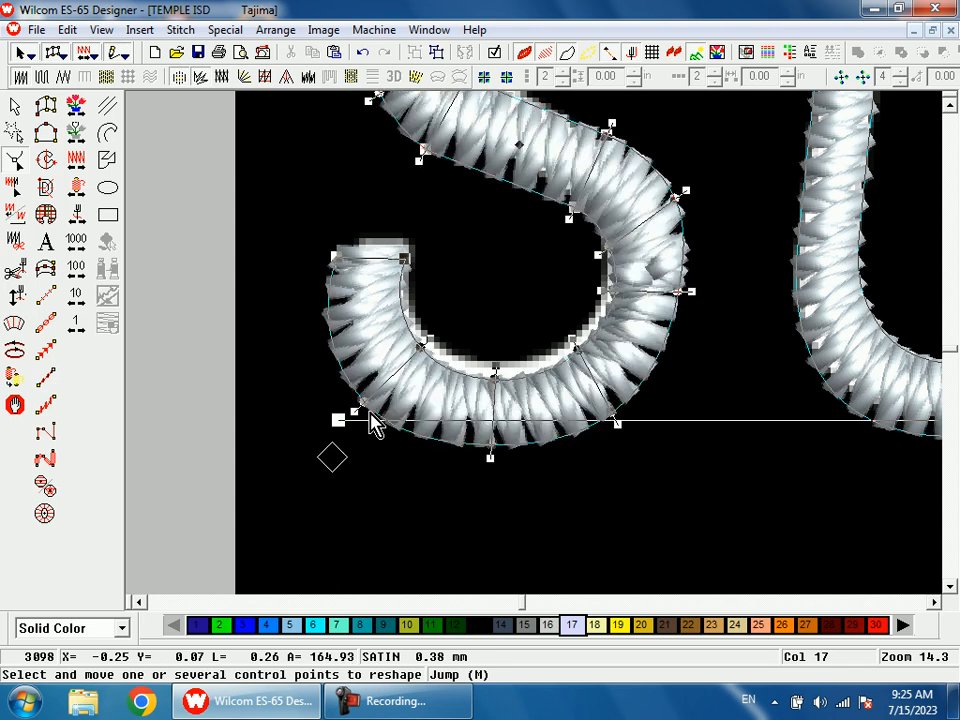
Step: Refine the lower bowl of the S by adjusting its inner and outer outline points to the artwork
scroll(594, 396, up, 1)
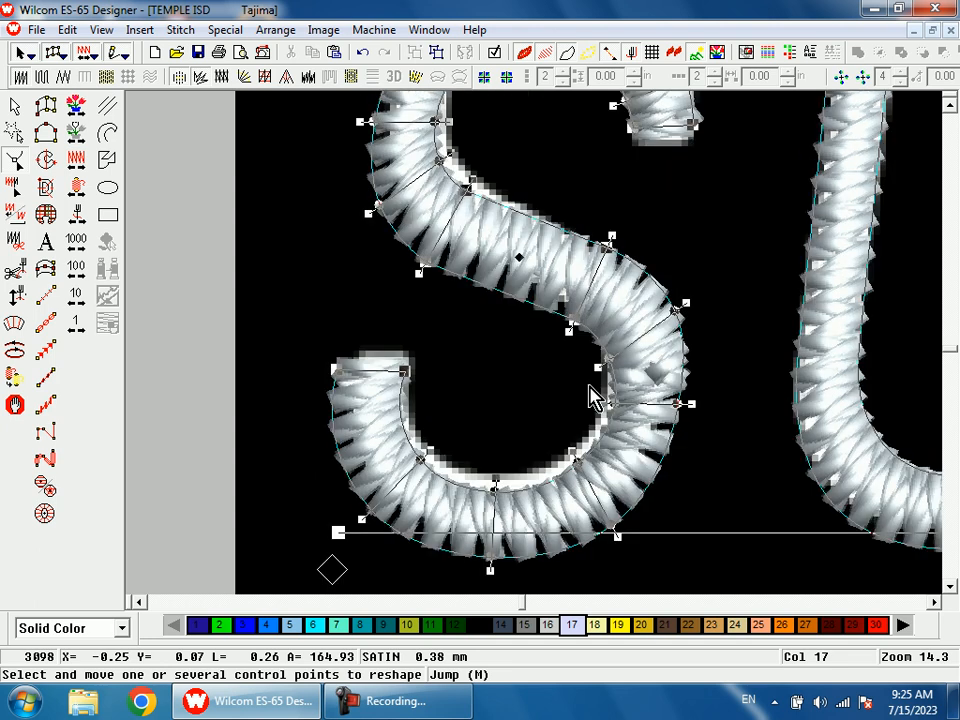
drag(607, 366, 608, 359)
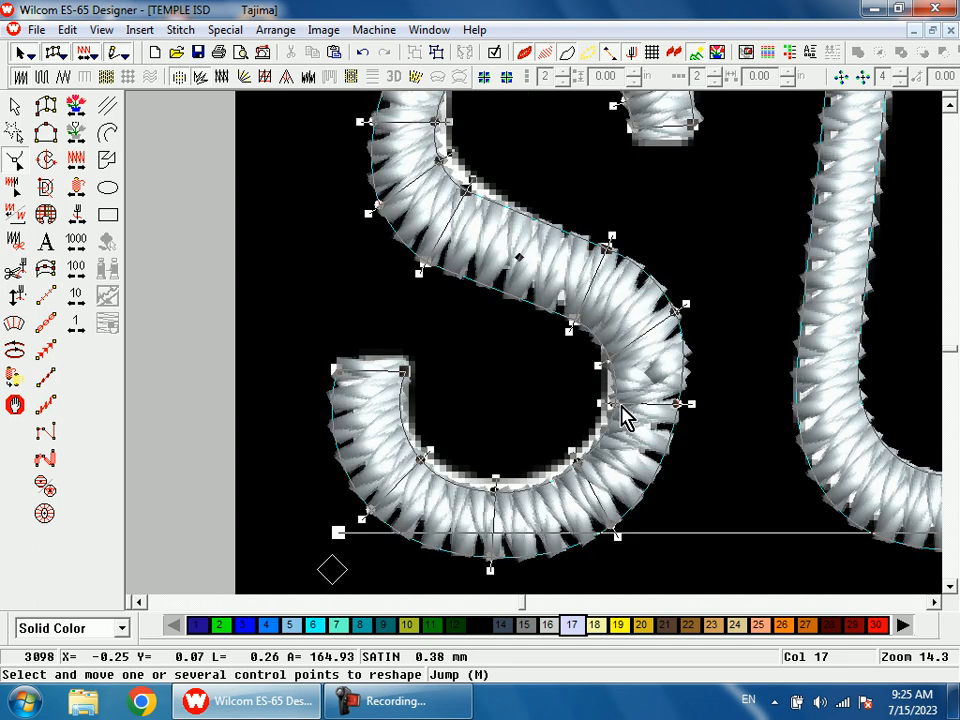
drag(615, 404, 610, 402)
drag(582, 464, 577, 460)
click(677, 406)
drag(677, 311, 674, 314)
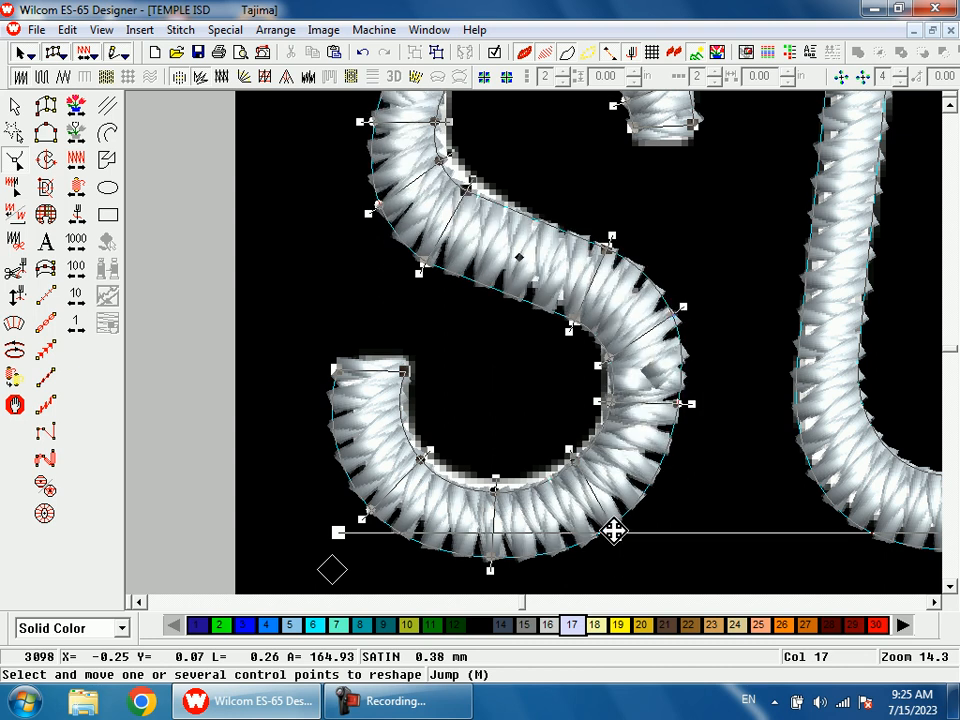
drag(614, 527, 617, 525)
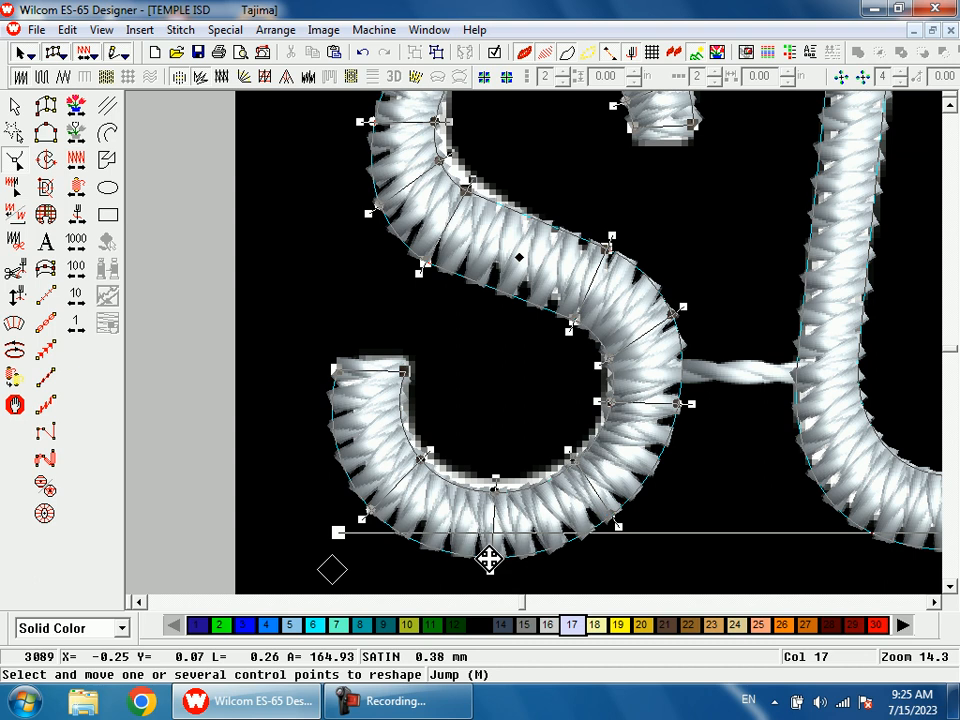
drag(489, 557, 490, 557)
Step: Adjust the outline points at the upper end of the S's diagonal stroke to match the artwork
key(shift+z)
key(b)
drag(458, 217, 567, 373)
drag(492, 255, 498, 249)
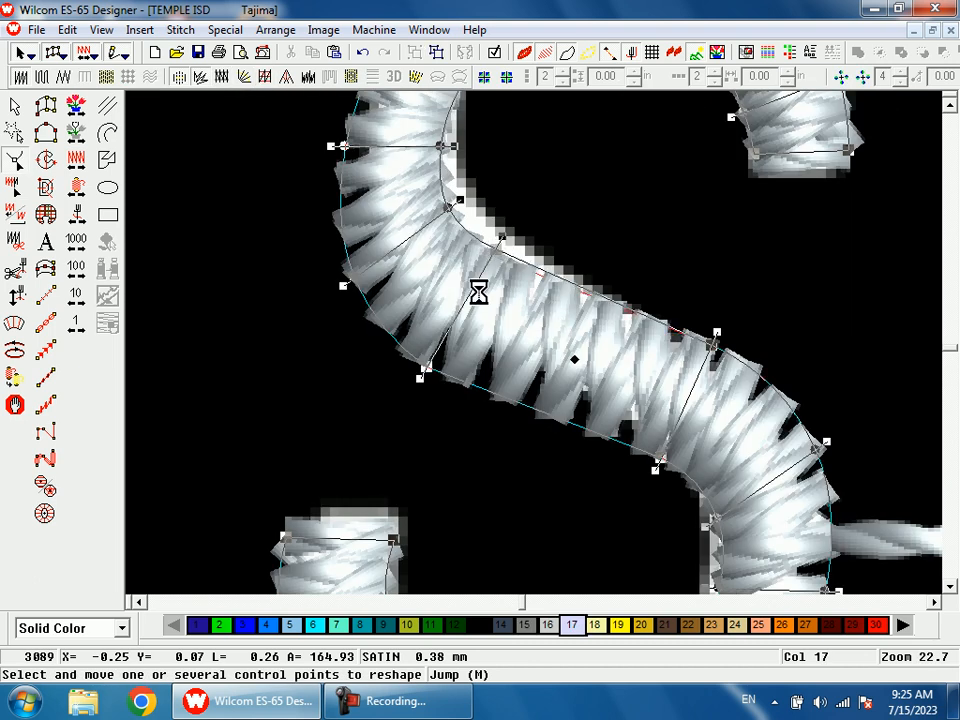
drag(429, 371, 437, 358)
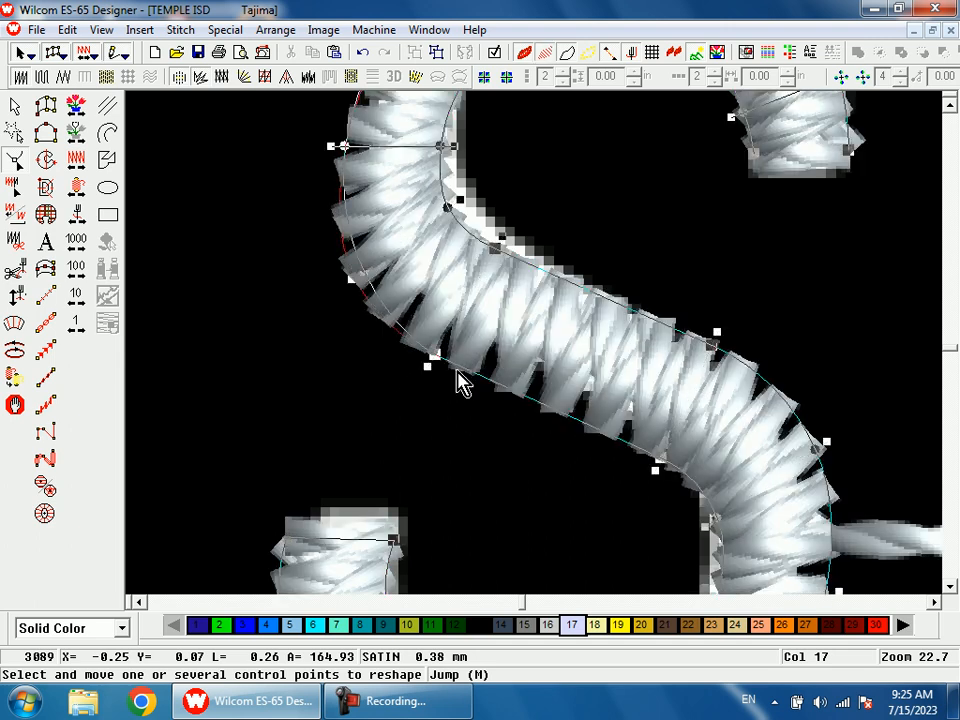
Step: Narrow the U by moving the outline points of its right stem and lower curve left onto the artwork
key(shift+z)
key(shift+z)
key(shift+z)
key(shift+z)
key(b)
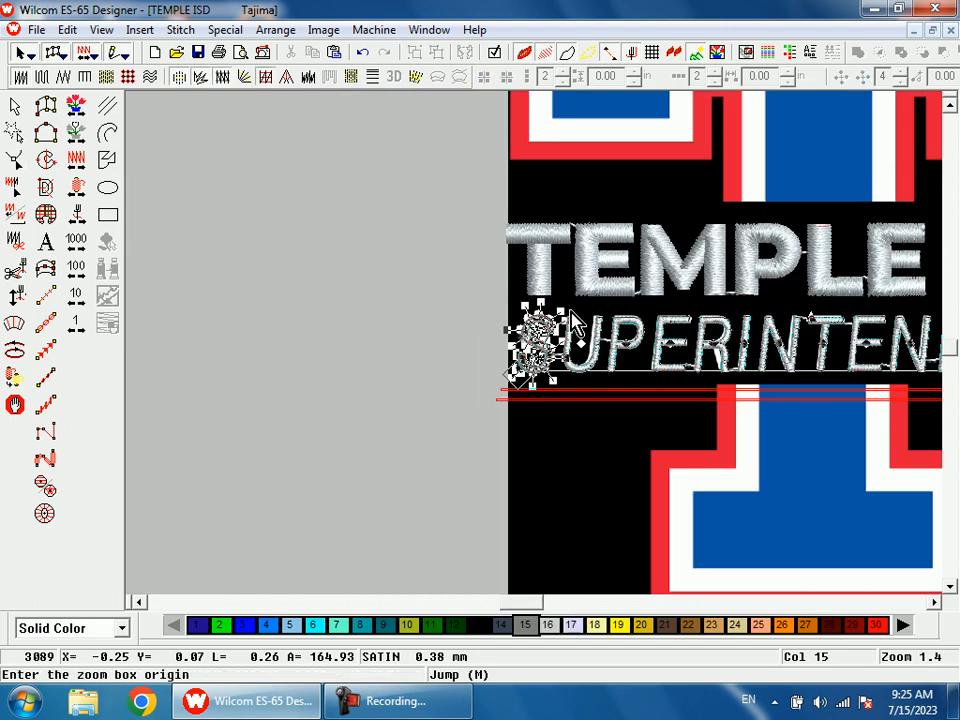
drag(558, 294, 602, 388)
click(603, 345)
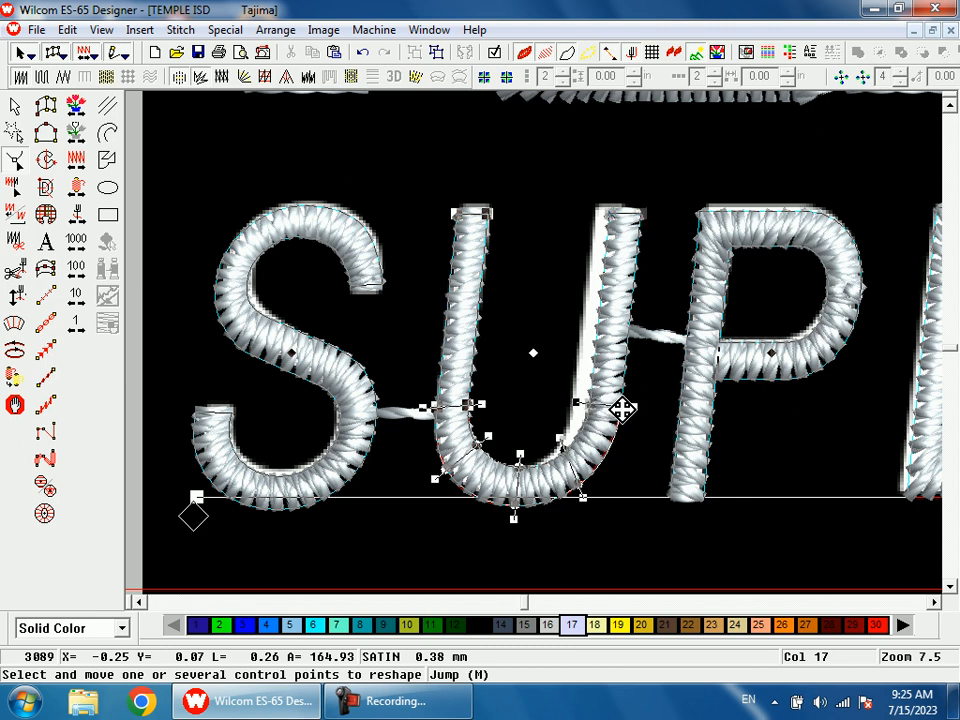
drag(622, 409, 610, 409)
key(b)
drag(484, 349, 626, 561)
drag(559, 348, 546, 347)
key(Return)
drag(592, 433, 605, 409)
key(Return)
Step: Shorten the middle arm of the first E by moving its two end points to the artwork's edge
key(shift+z)
key(shift+z)
key(b)
drag(579, 279, 681, 392)
click(673, 356)
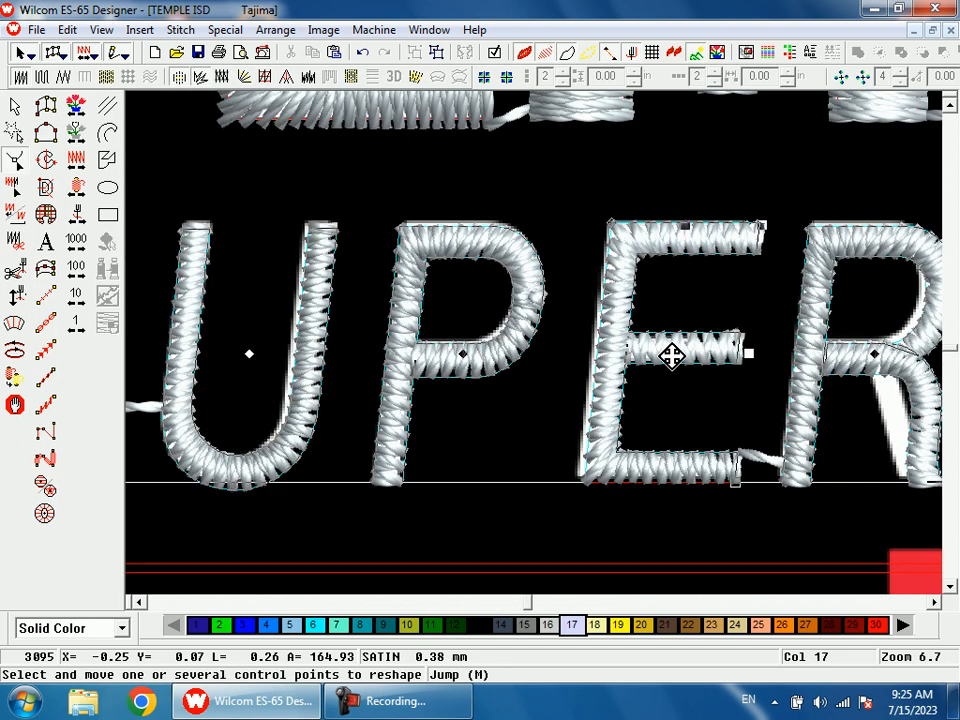
key(b)
drag(561, 265, 626, 396)
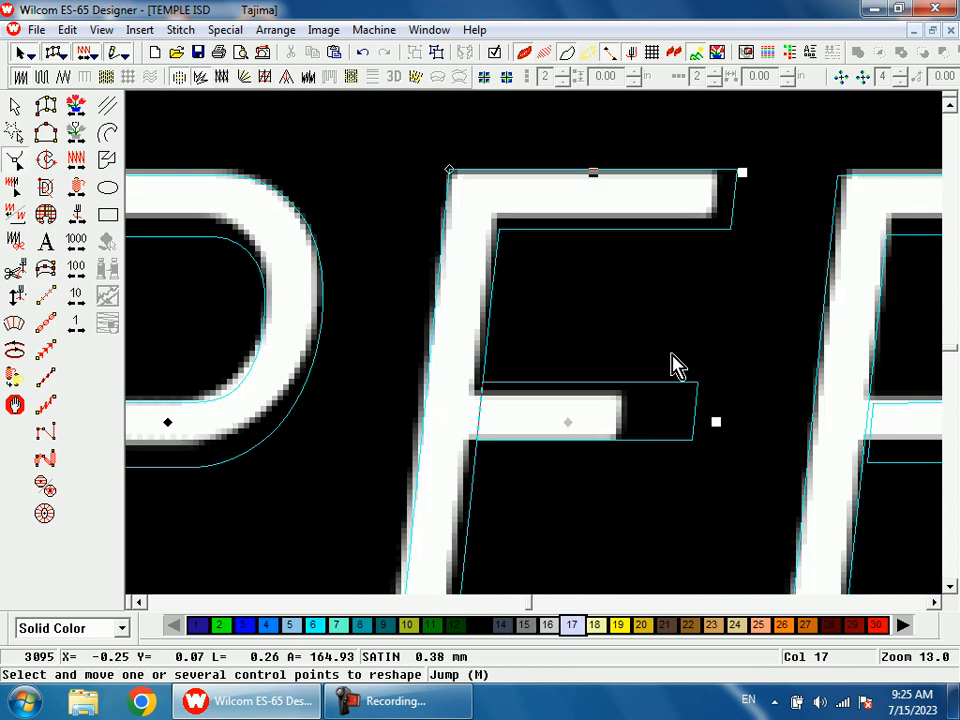
click(690, 395)
click(695, 384)
ctrl+click(694, 441)
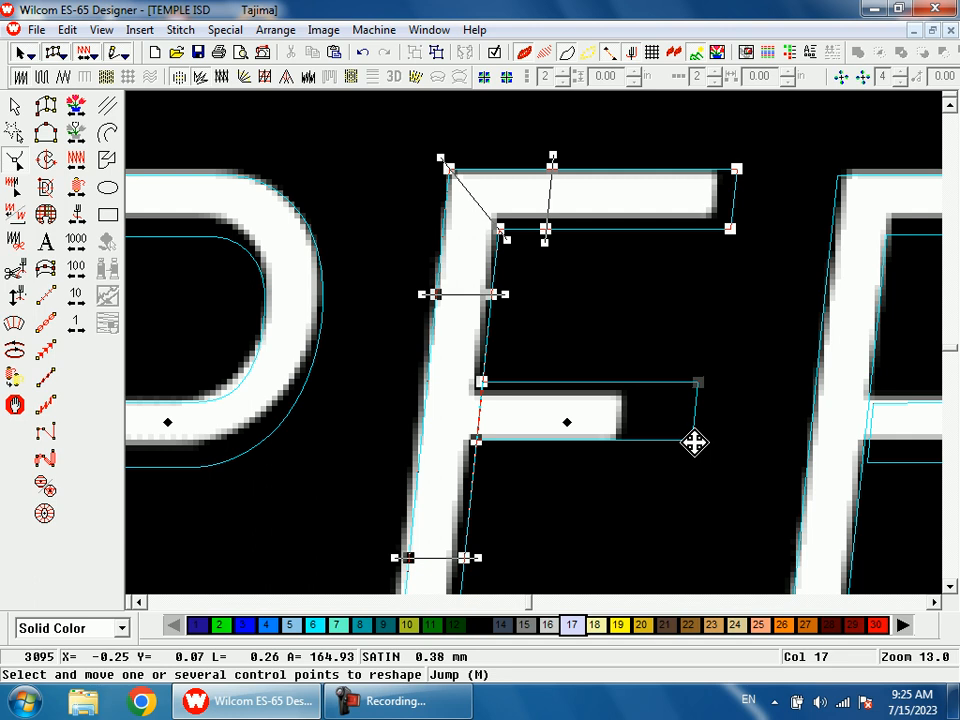
double_click(694, 442)
click(529, 535)
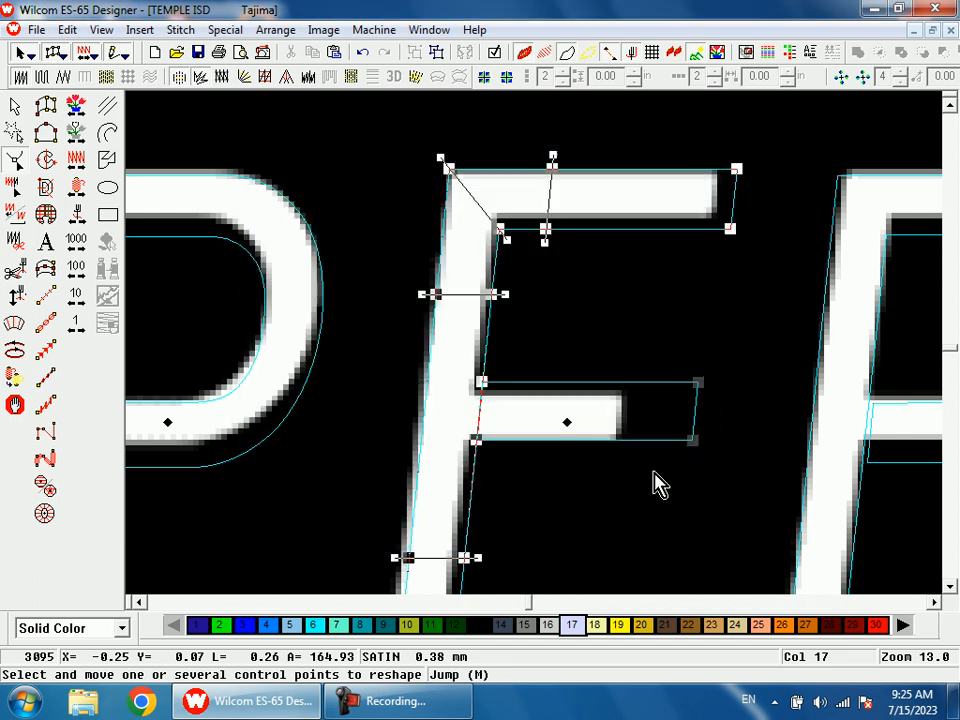
drag(697, 441, 626, 441)
Step: Pull in the ends of the first E's top and bottom arms to match the artwork
click(736, 169)
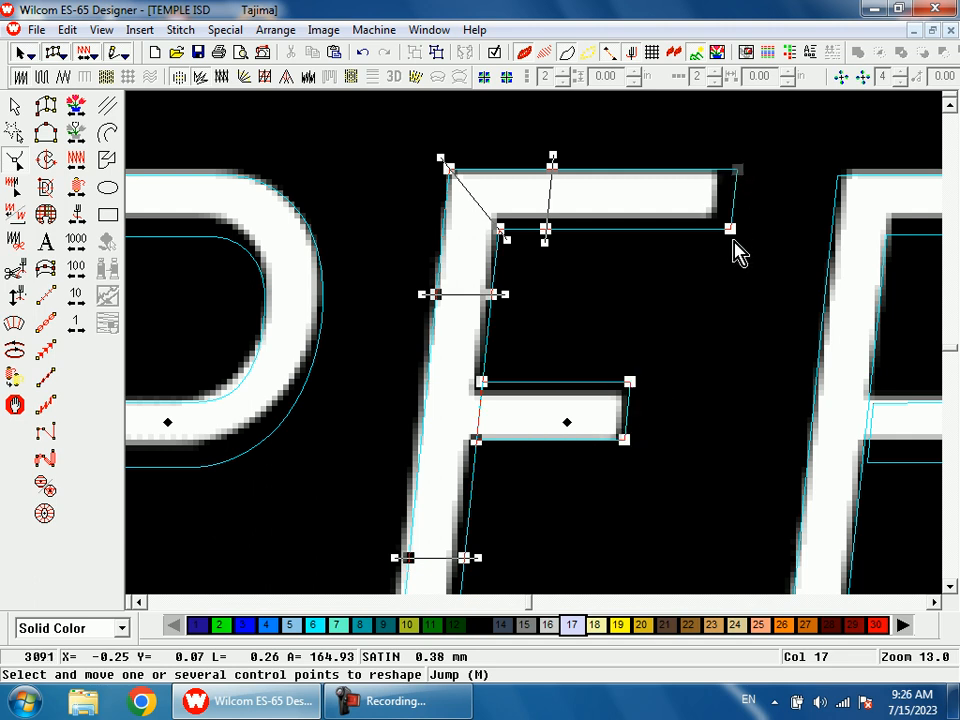
drag(729, 231, 709, 232)
key(shift+z)
key(shift+z)
key(b)
drag(549, 352, 531, 476)
click(585, 398)
Step: With the artwork hidden, extend the end of the R's bowl back to the stem and move its lower points to form a straight crossbar
key(shift+z)
key(shift+z)
key(b)
drag(611, 215, 651, 390)
click(562, 320)
drag(557, 319, 561, 323)
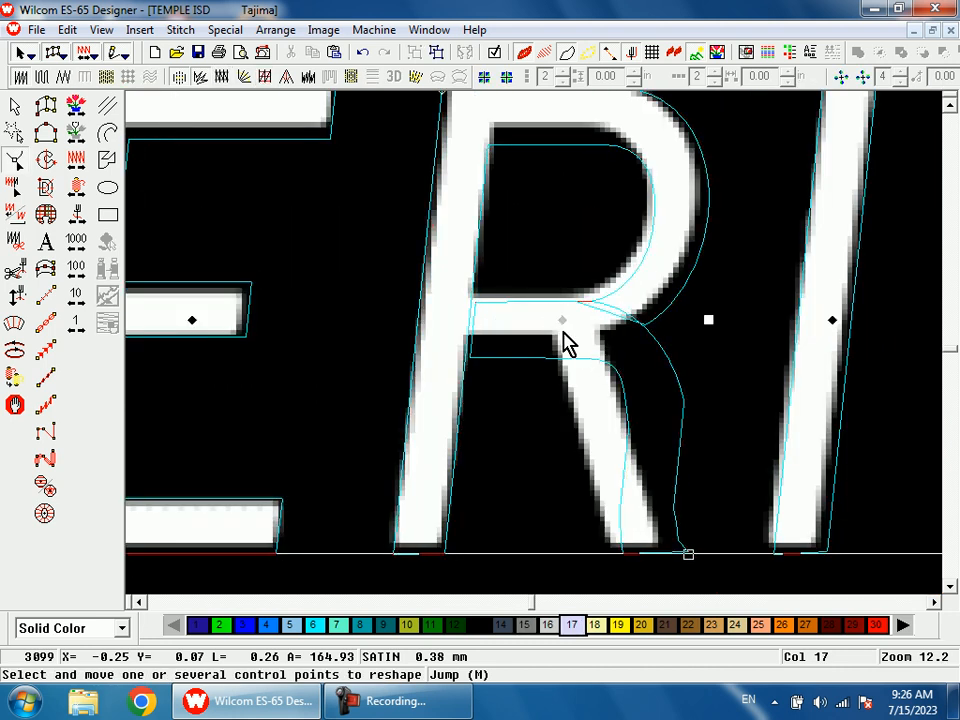
key(shift+z)
key(b)
drag(516, 264, 574, 420)
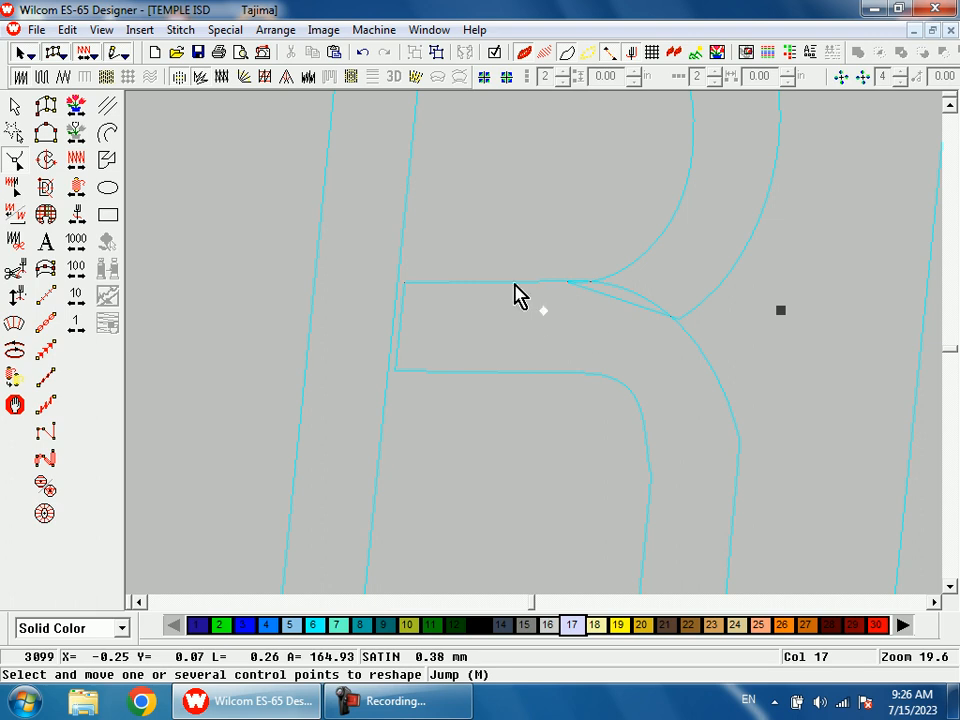
click(515, 283)
key(d)
key(d)
drag(567, 284, 397, 282)
drag(676, 320, 392, 369)
drag(569, 316, 576, 280)
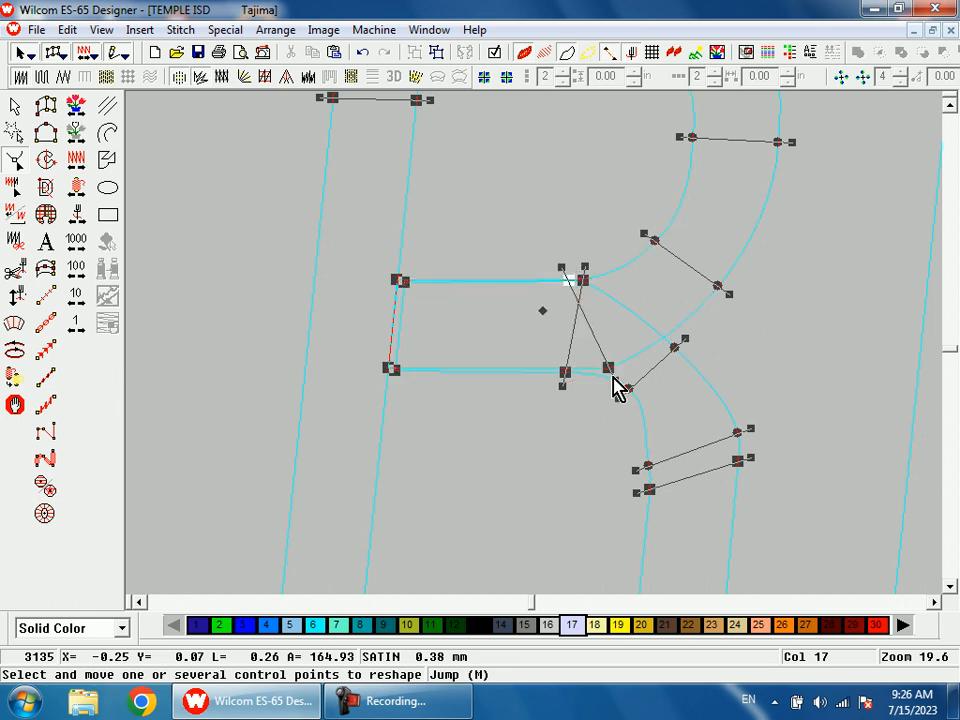
drag(600, 373, 565, 373)
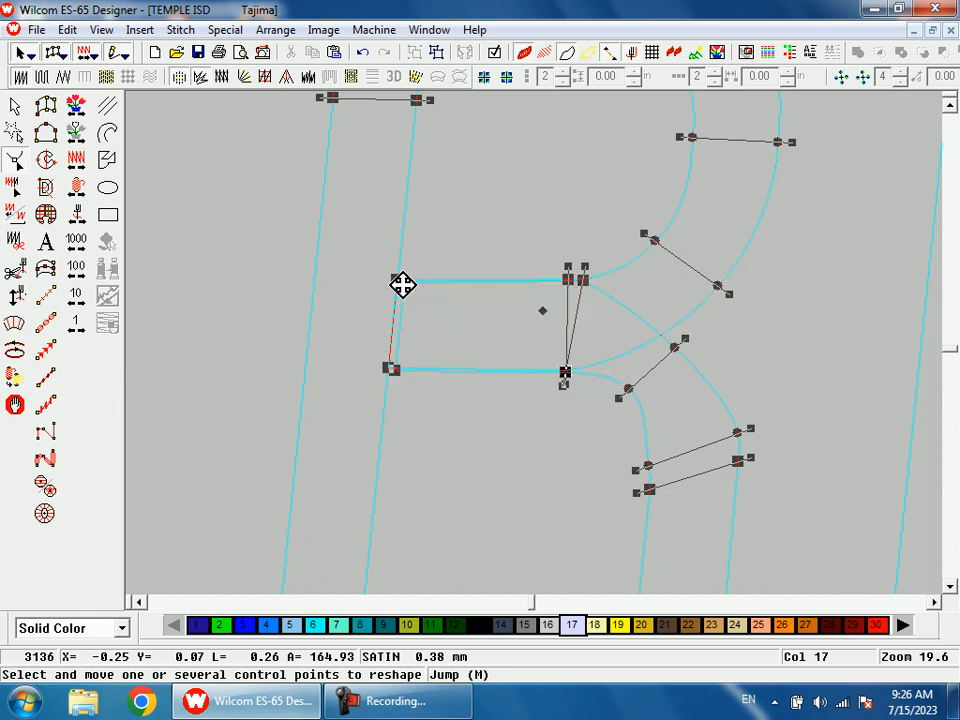
Step: Separate the two crossbar end points of the R's leg from the stem and delete them
drag(405, 285, 457, 313)
drag(398, 371, 455, 374)
key(shift+z)
click(494, 327)
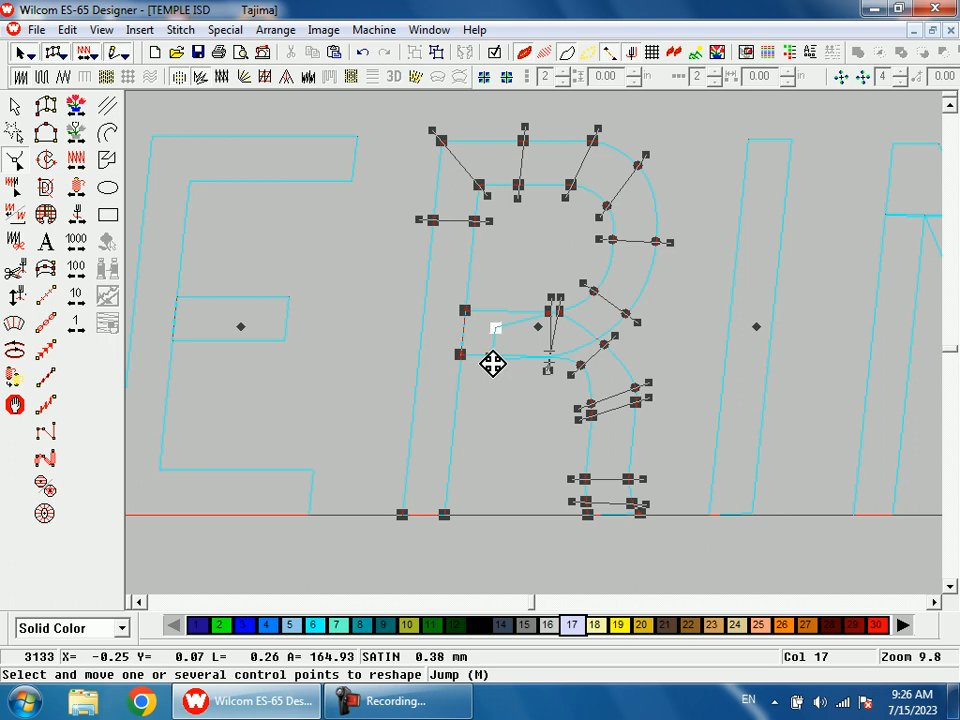
ctrl+click(491, 359)
key(Delete)
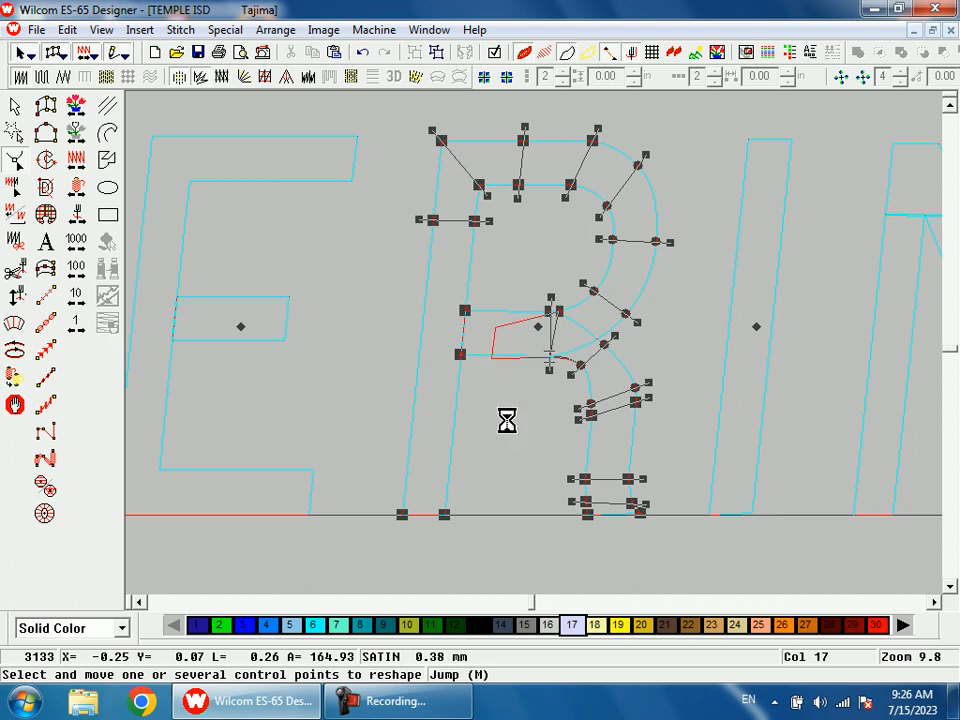
Step: Delete the curve points along the R's leg to straighten it and apply the reshape
drag(606, 347, 591, 407)
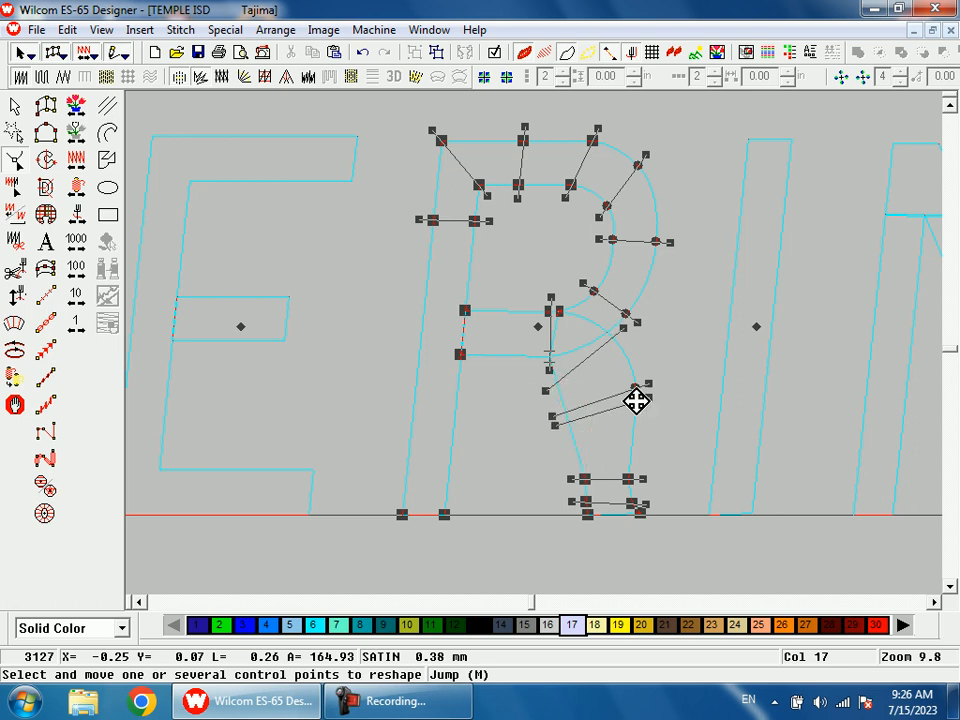
drag(634, 478, 634, 503)
key(Return)
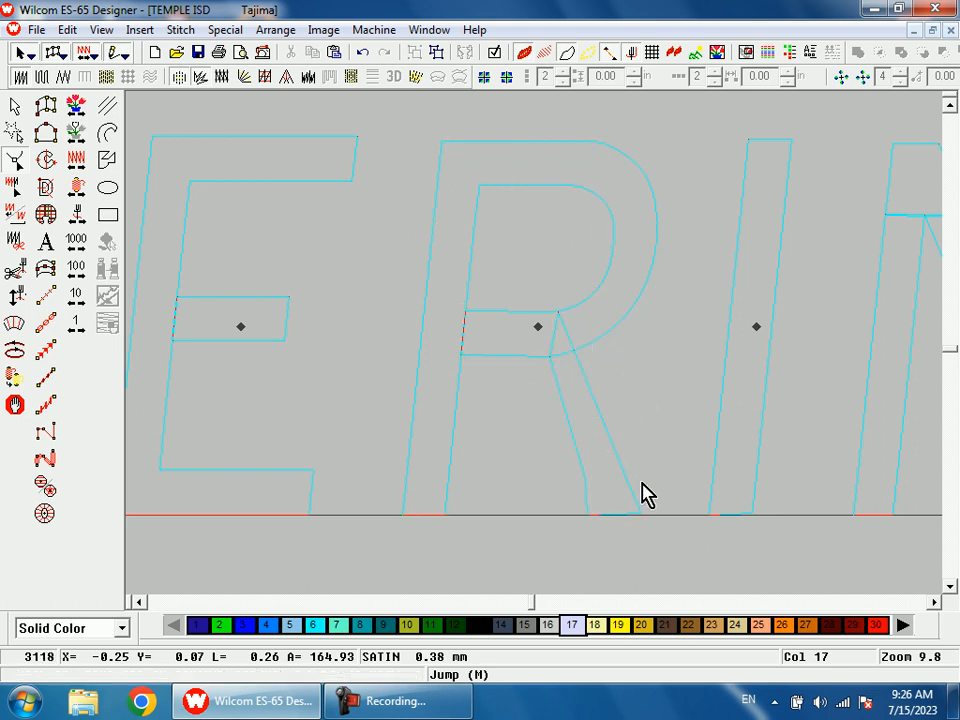
Step: Delete the surplus stitch angle lines across the lower part of the R's leg
click(533, 323)
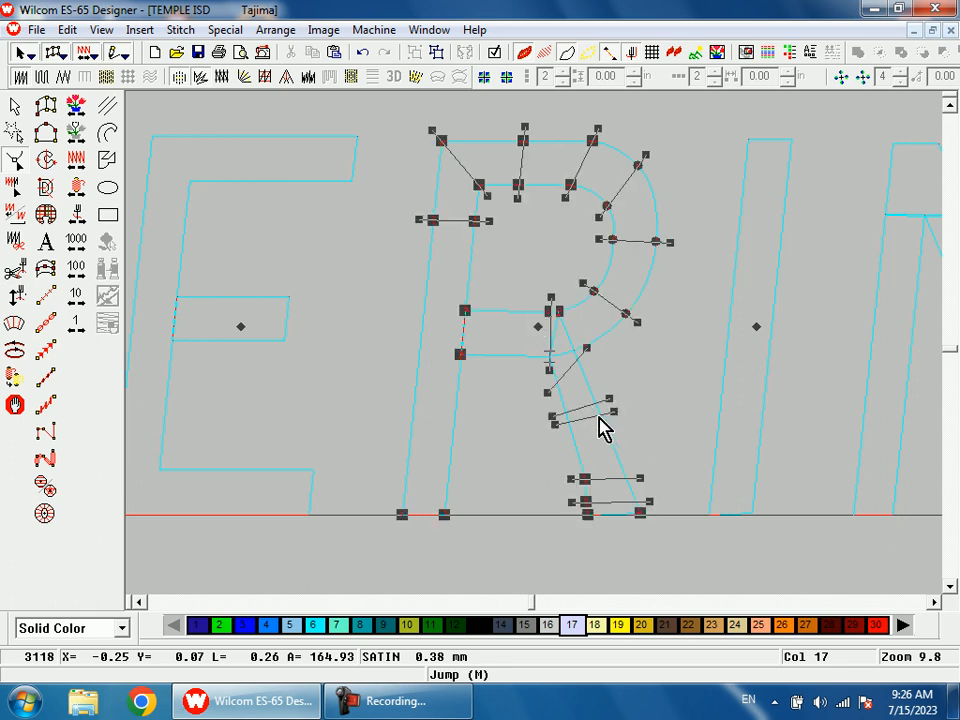
click(614, 411)
key(Delete)
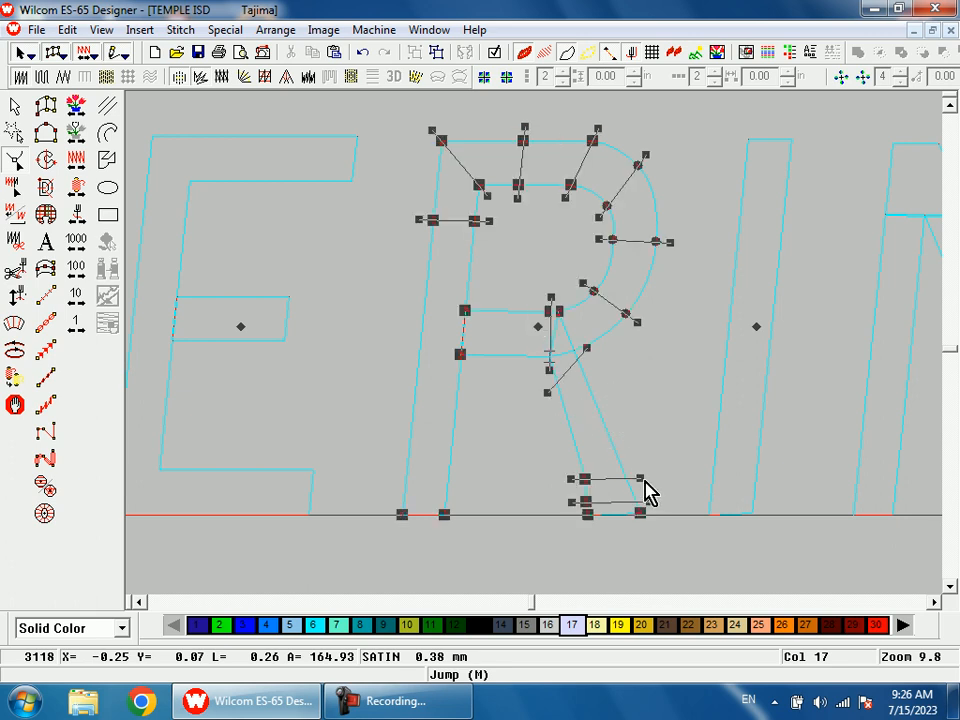
click(641, 477)
key(Delete)
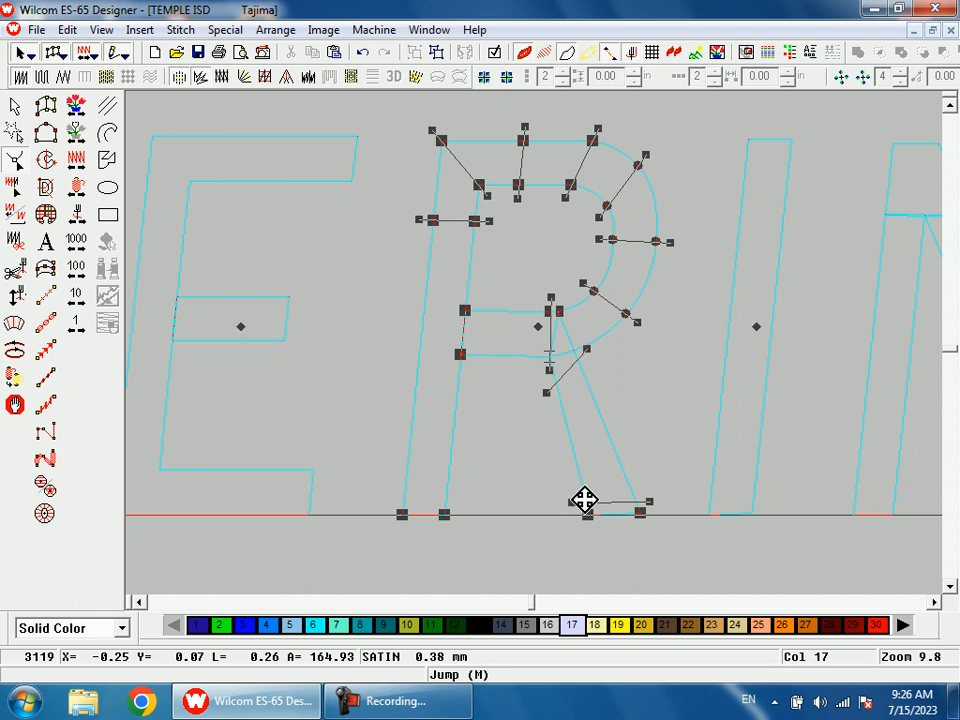
click(641, 500)
key(Delete)
Step: Show the artwork again and move the upper and lower end points of the R's leg onto it
key(d)
key(shift+z)
key(b)
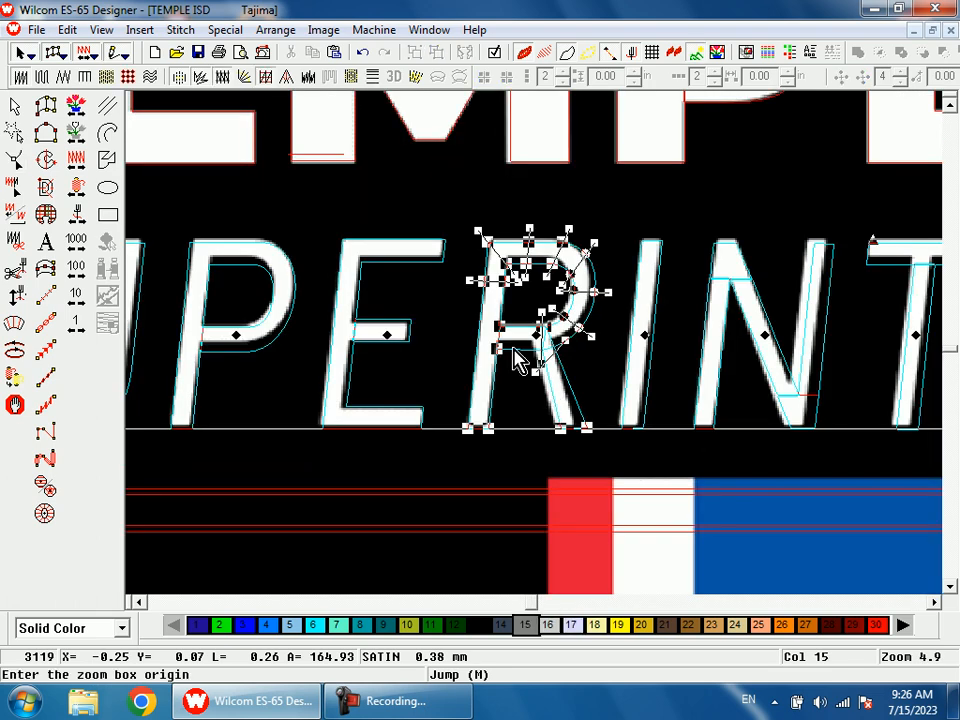
drag(514, 300, 550, 423)
drag(576, 300, 538, 295)
drag(590, 210, 611, 286)
scroll(657, 414, down, 2)
drag(649, 494, 630, 494)
drag(753, 493, 727, 497)
Step: Raise the inner upper edge of the R's bowl and the lower edge of its crossbar toward the artwork
scroll(793, 529, up, 4)
scroll(797, 524, up, 2)
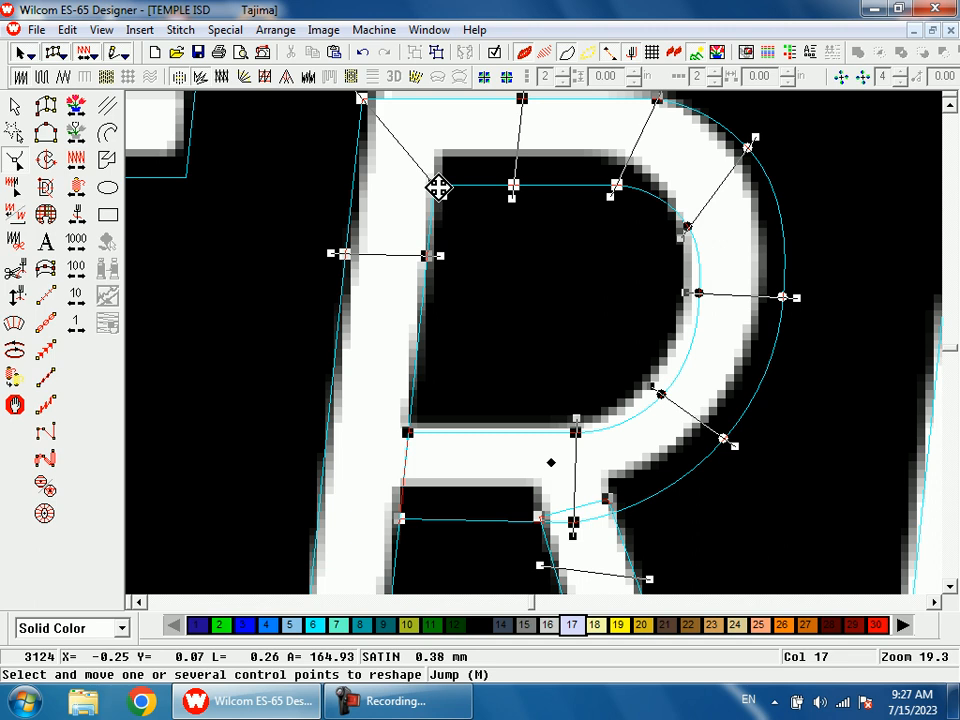
double_click(615, 190)
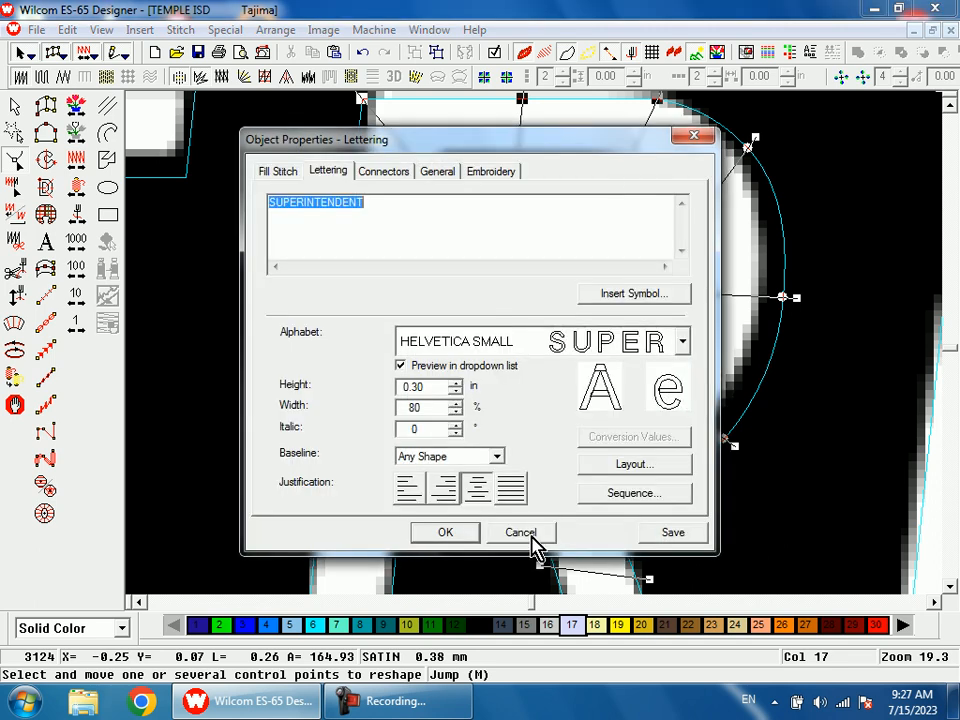
click(522, 534)
mouse_move(615, 190)
mouse_down()
mouse_move(617, 176)
mouse_move(613, 183)
mouse_up()
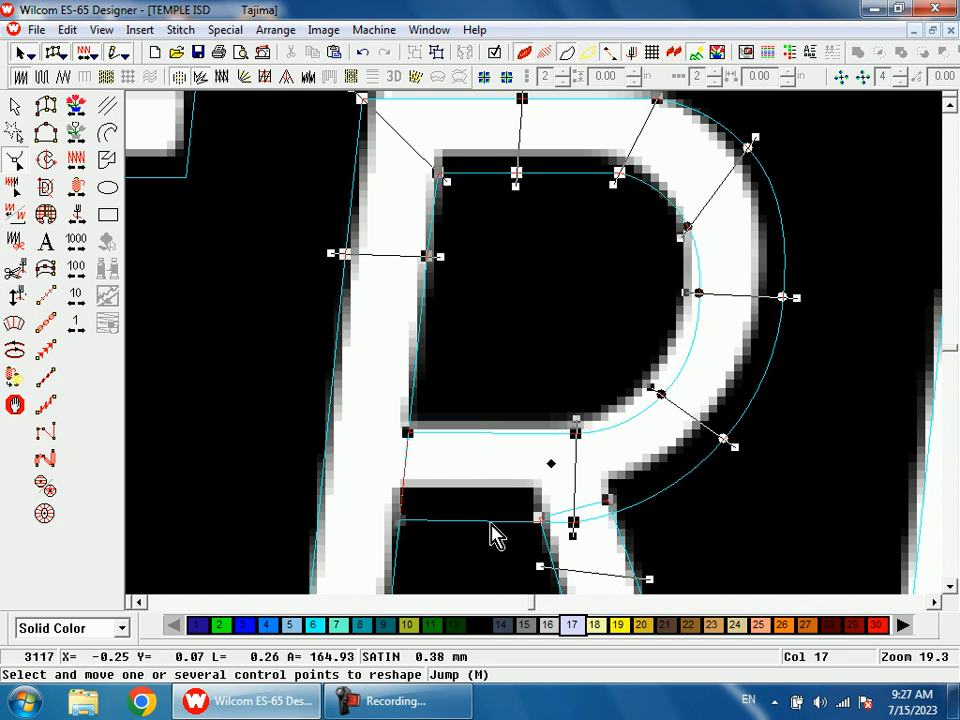
drag(573, 527, 574, 507)
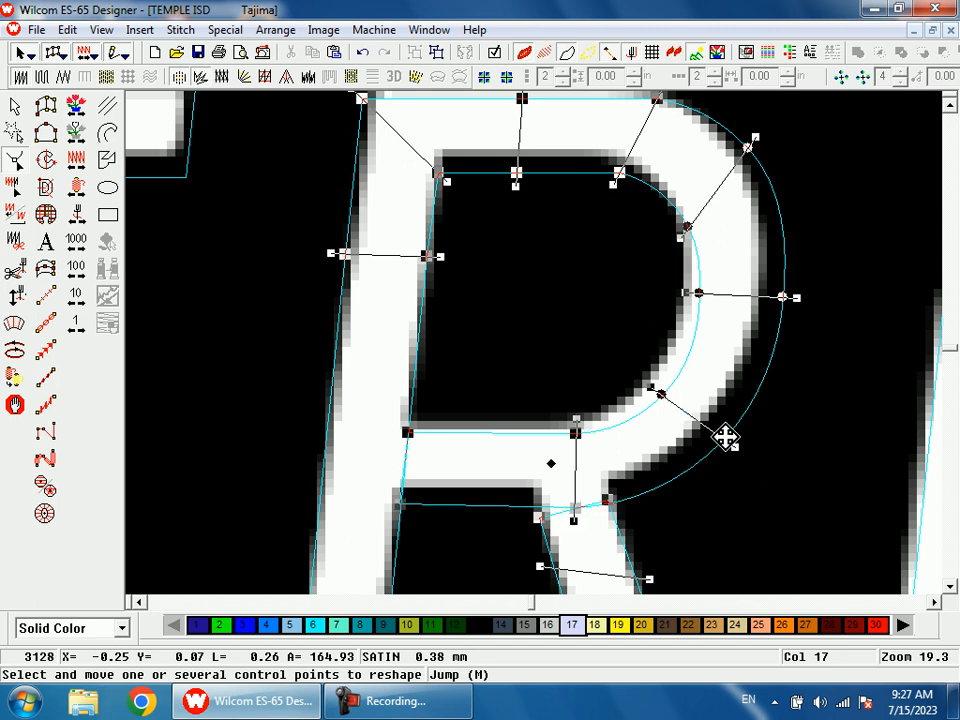
Step: Preview the lettering as realistic stitches and examine the reshaped R and the letters after it
key(t)
key(shift+z)
key(shift+z)
key(shift+z)
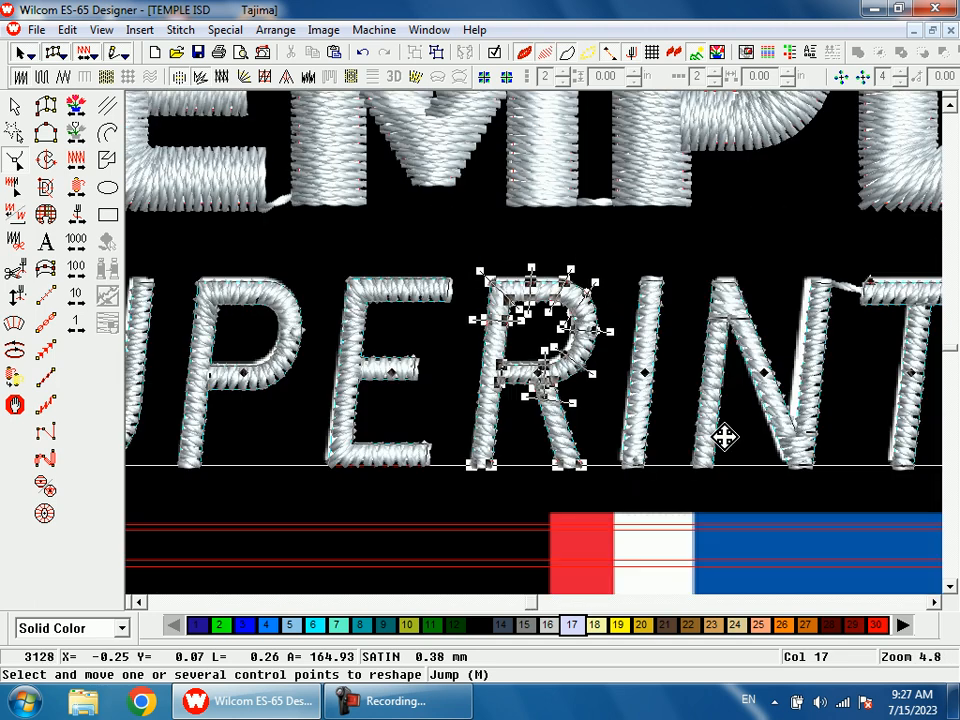
key(shift+z)
key(b)
drag(566, 294, 610, 399)
key(Escape)
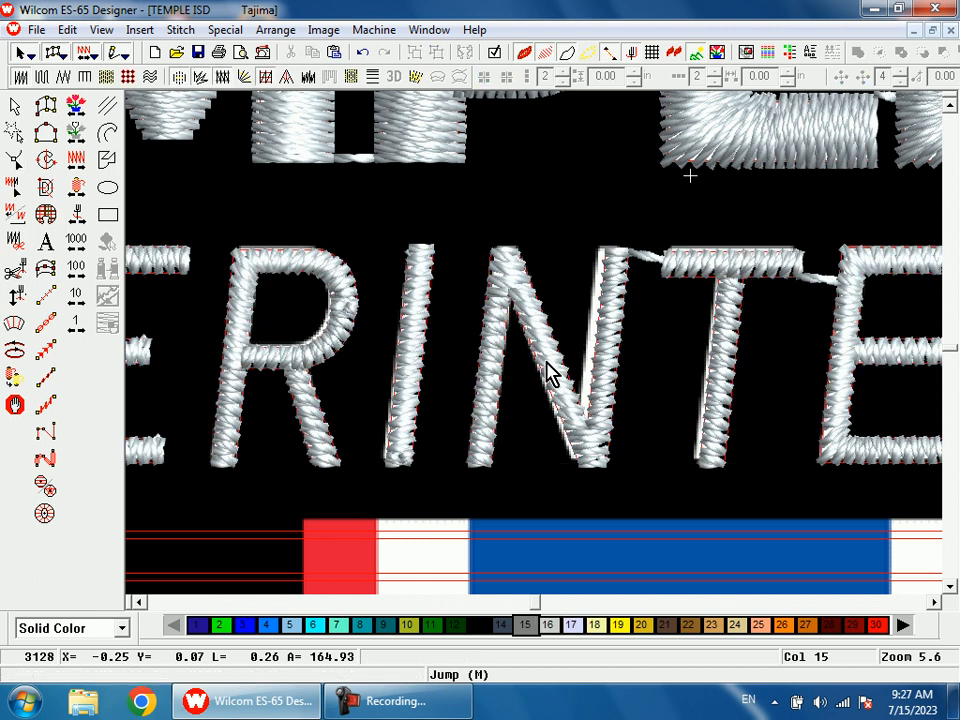
Step: Move the outline points at the lower joint of the first N's diagonal and right stem left toward the artwork
click(549, 368)
key(h)
key(b)
drag(501, 261, 615, 484)
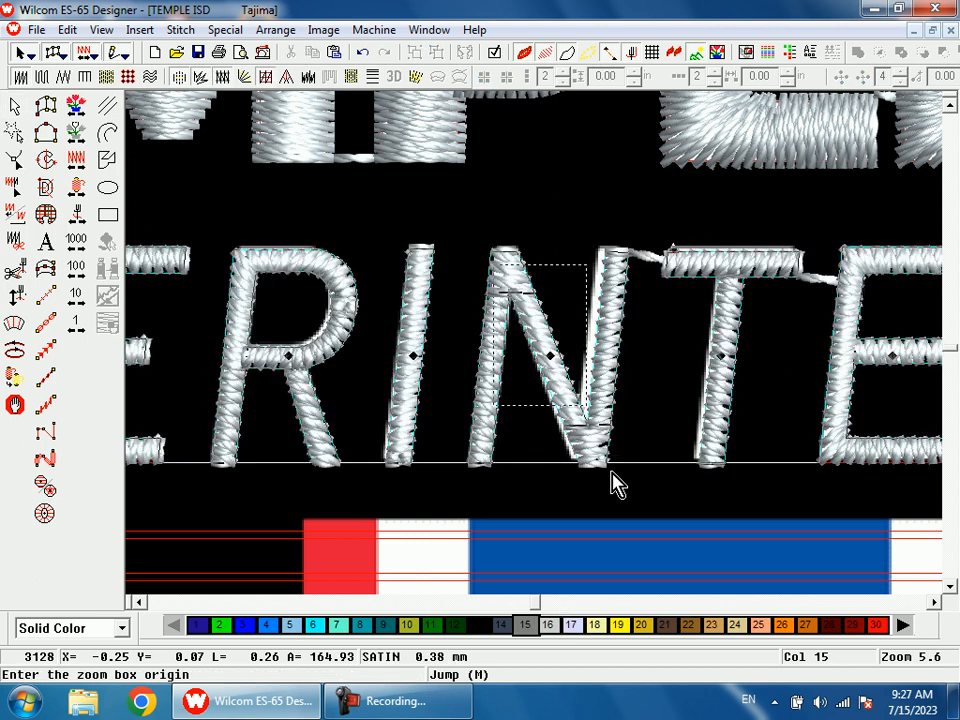
click(529, 315)
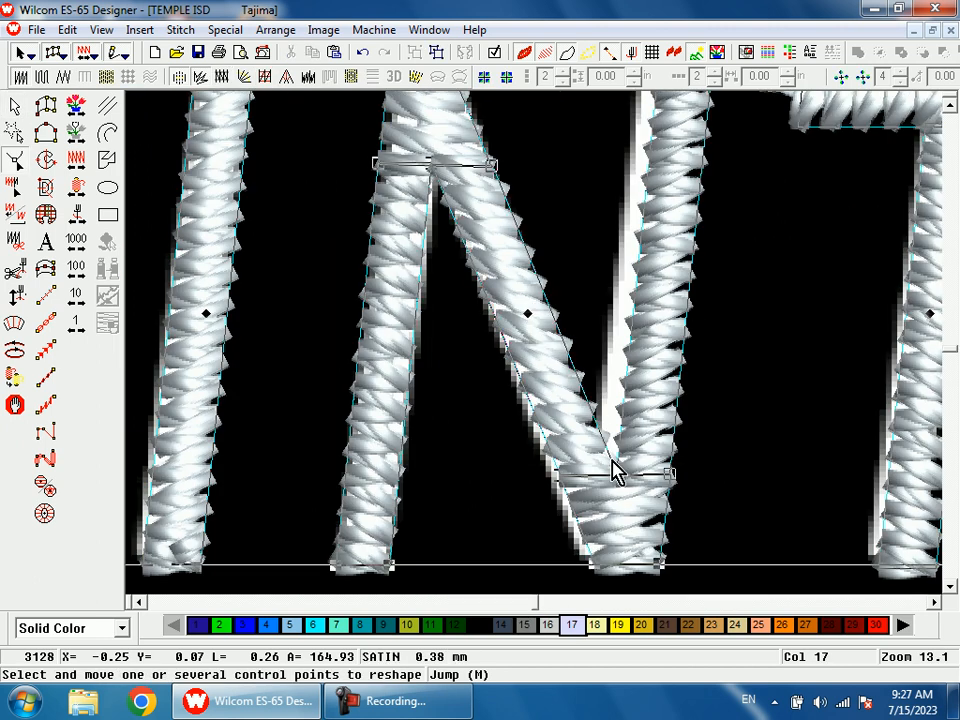
key(shift+z)
key(b)
drag(591, 499, 537, 353)
click(511, 289)
drag(568, 442, 550, 441)
drag(703, 285, 685, 286)
drag(686, 442, 669, 443)
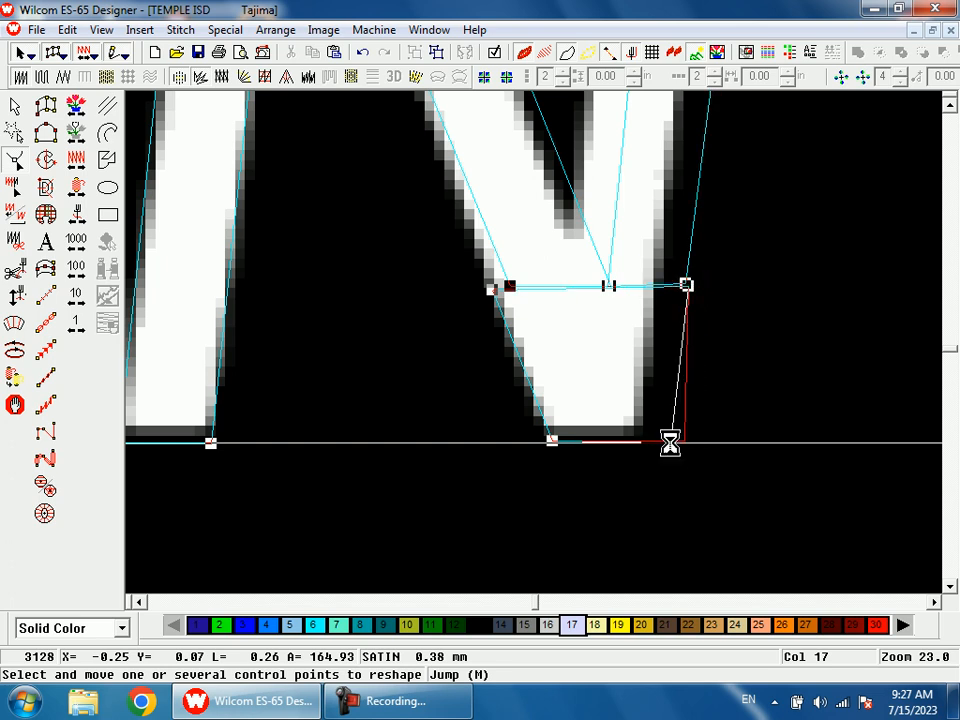
Step: Shift the upper end points of the first N's right stem left toward the artwork and preview the stitches
key(shift+z)
drag(575, 320, 566, 316)
scroll(649, 441, up, 3)
click(654, 300)
ctrl+click(610, 300)
drag(654, 300, 647, 299)
key(t)
key(shift+z)
key(shift+z)
Step: Shorten the middle arm of the second E by moving its two end points to the artwork's edge
key(z)
drag(591, 313, 714, 444)
key(t)
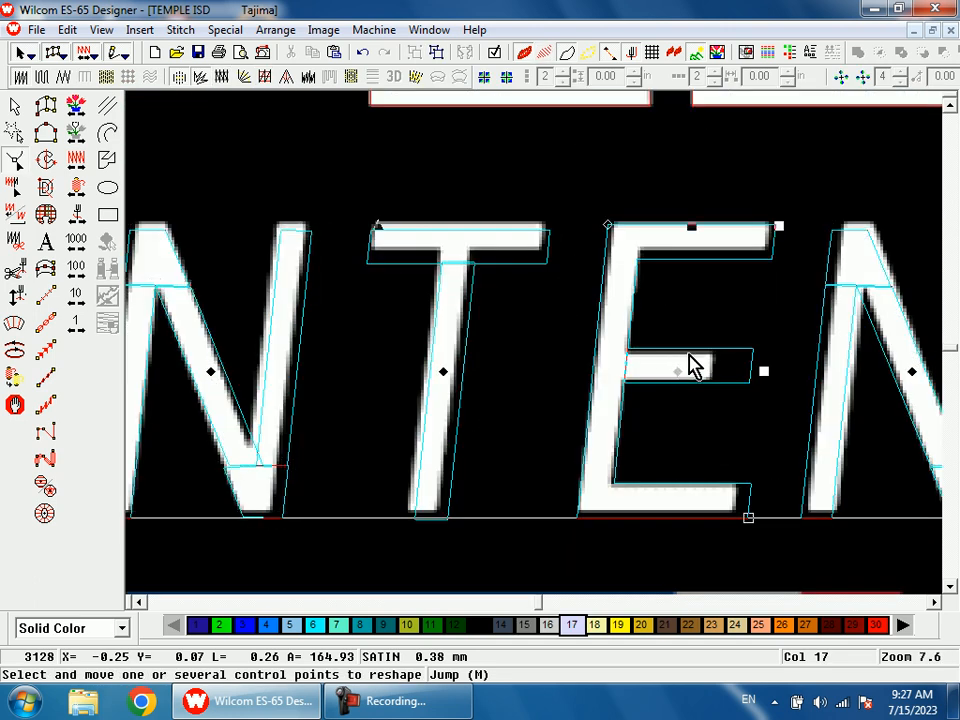
click(691, 350)
key(shift+z)
key(b)
drag(603, 293, 649, 443)
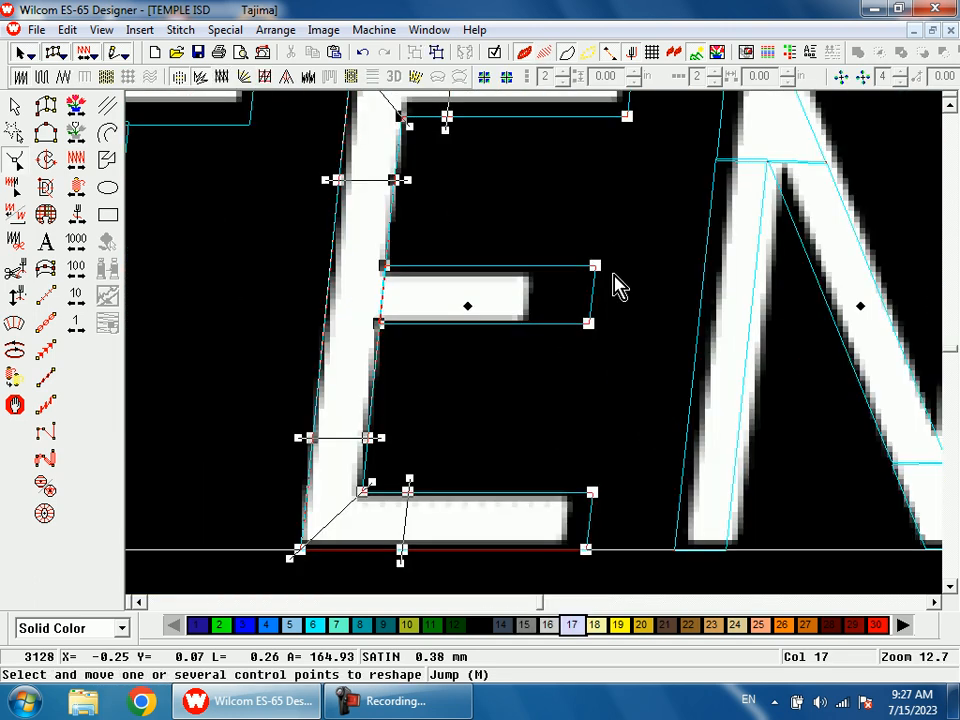
click(598, 265)
ctrl+click(590, 328)
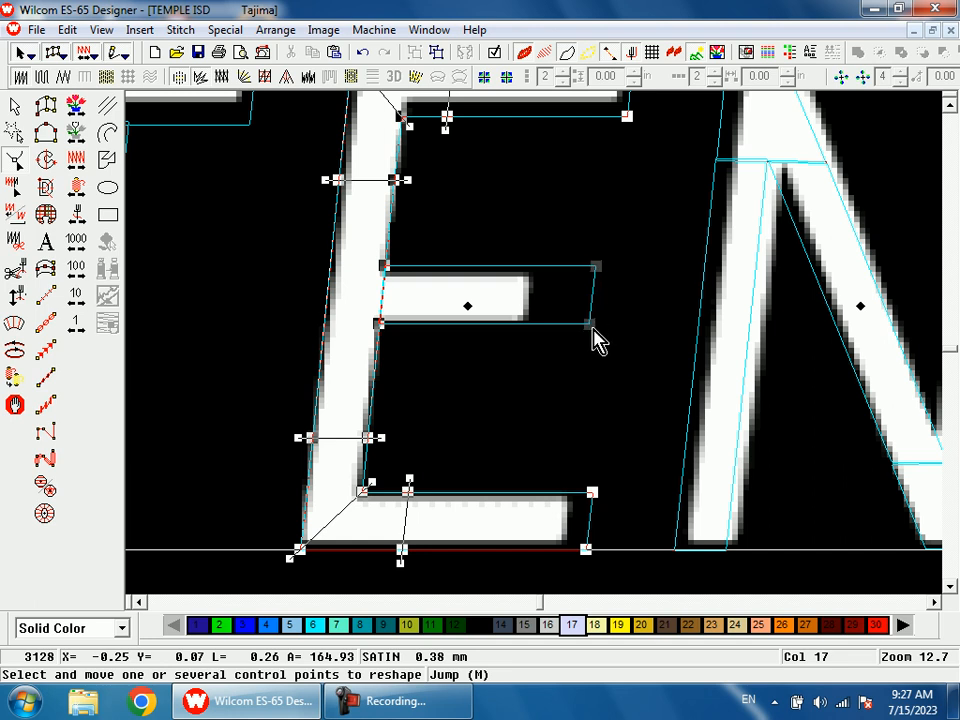
drag(593, 328, 534, 326)
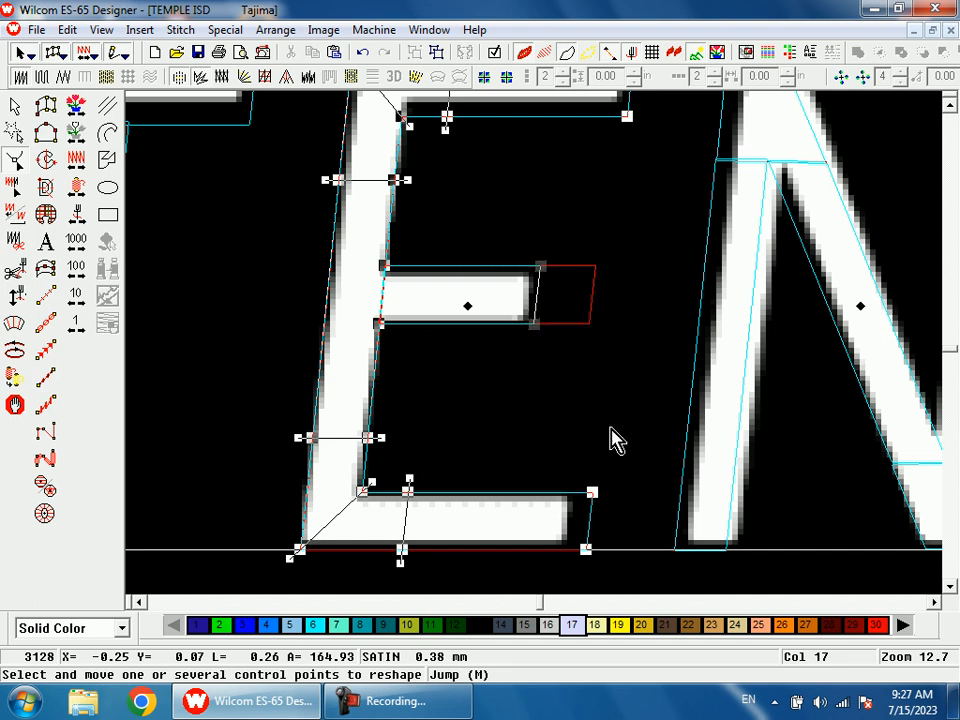
Step: Pull in the ends of the second E's top and bottom arms to match the artwork
scroll(648, 338, up, 3)
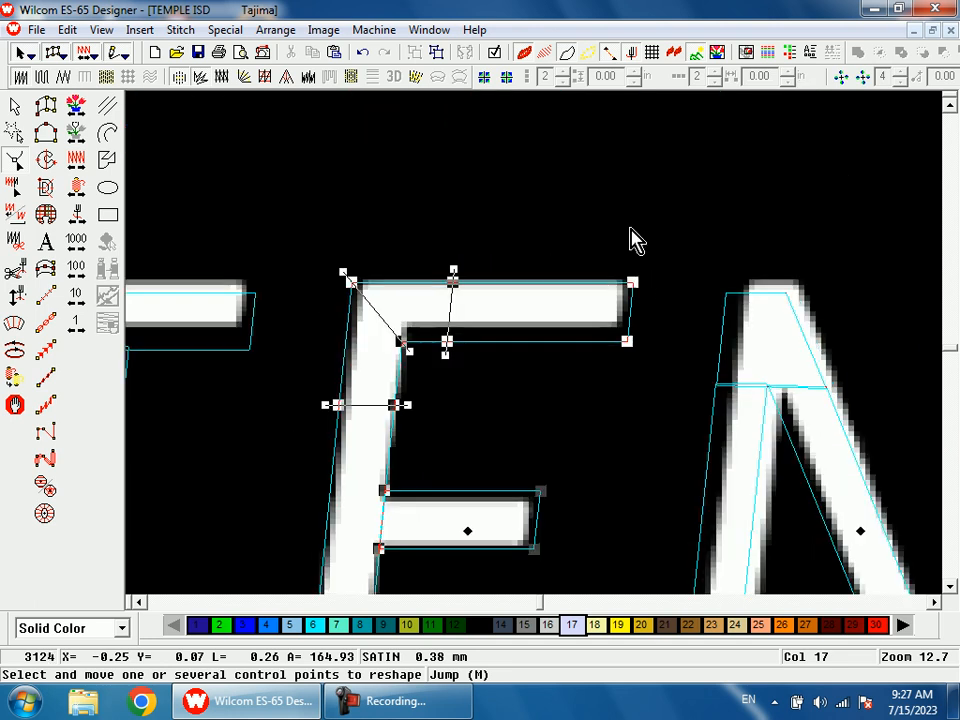
double_click(629, 339)
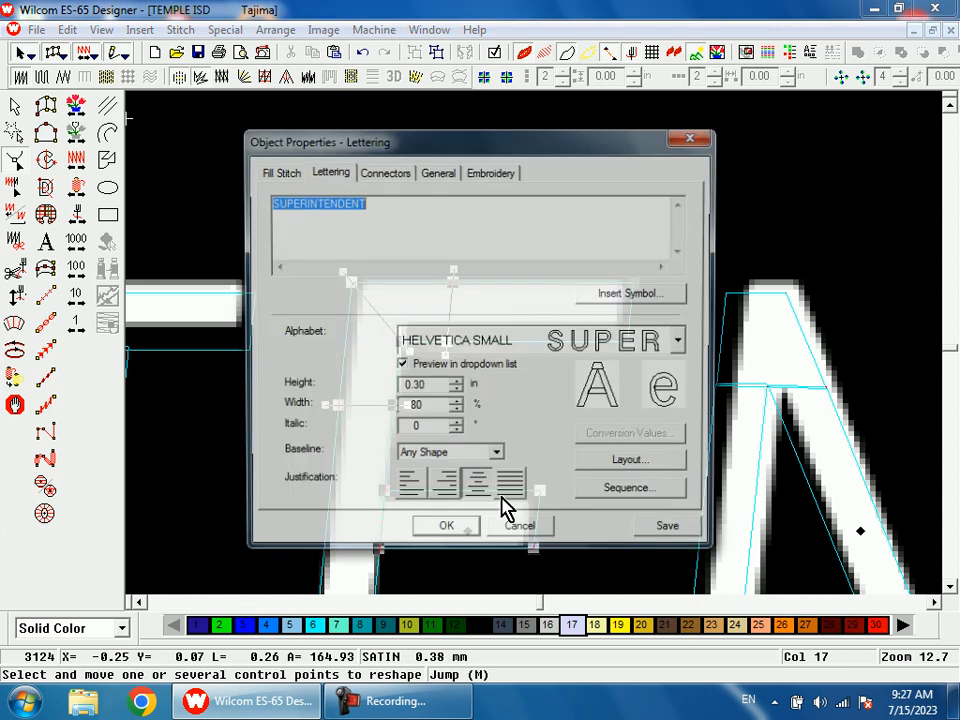
click(521, 536)
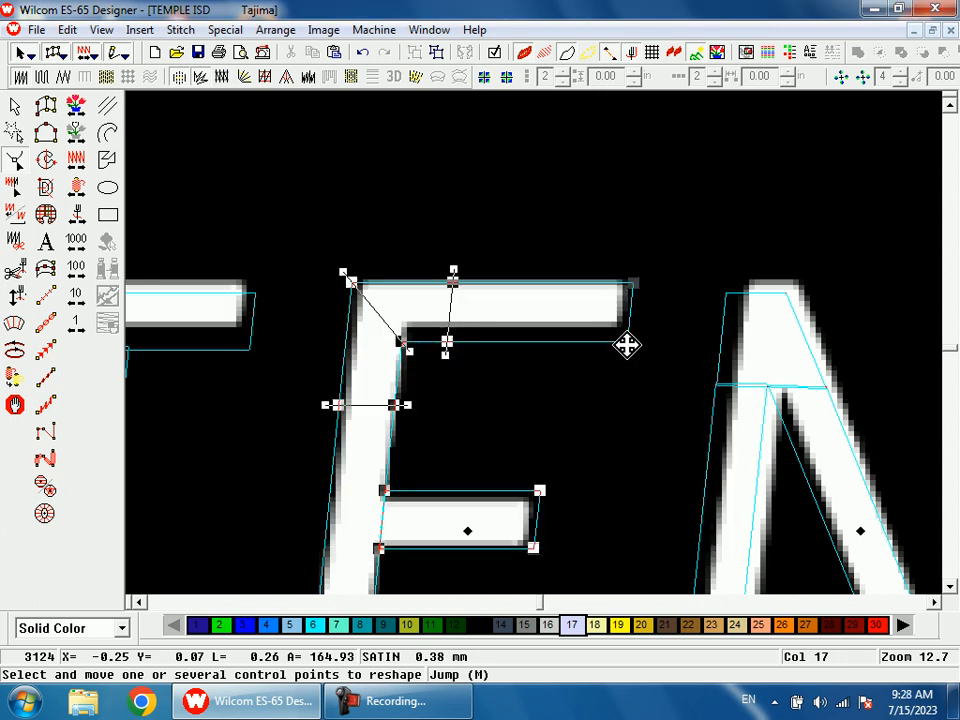
scroll(626, 440, down, 3)
scroll(590, 440, up, 1)
scroll(565, 420, down, 3)
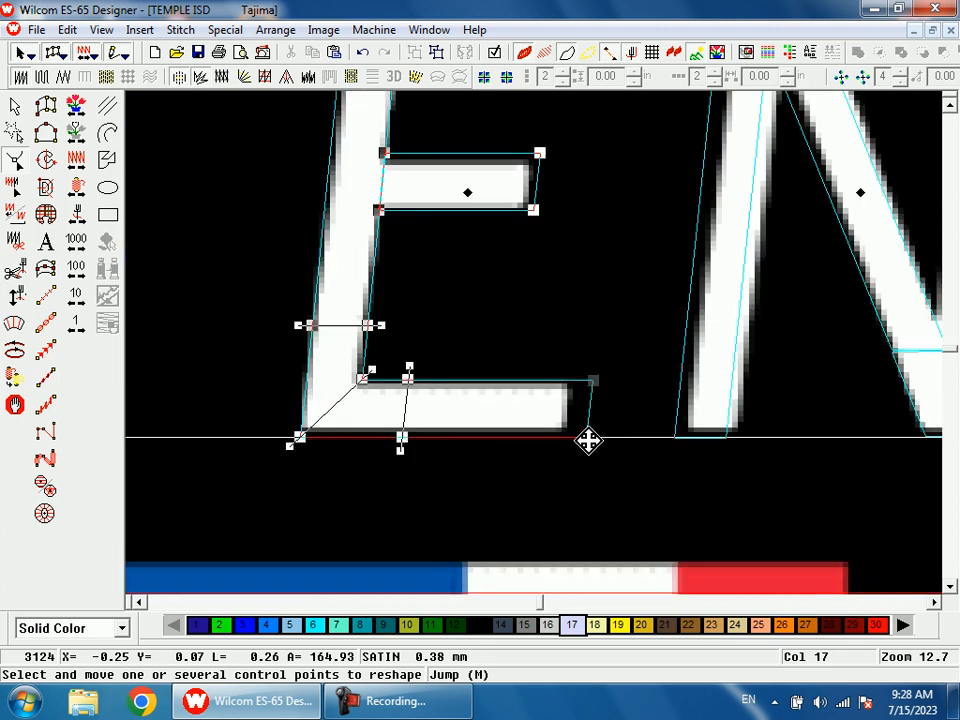
drag(587, 439, 575, 437)
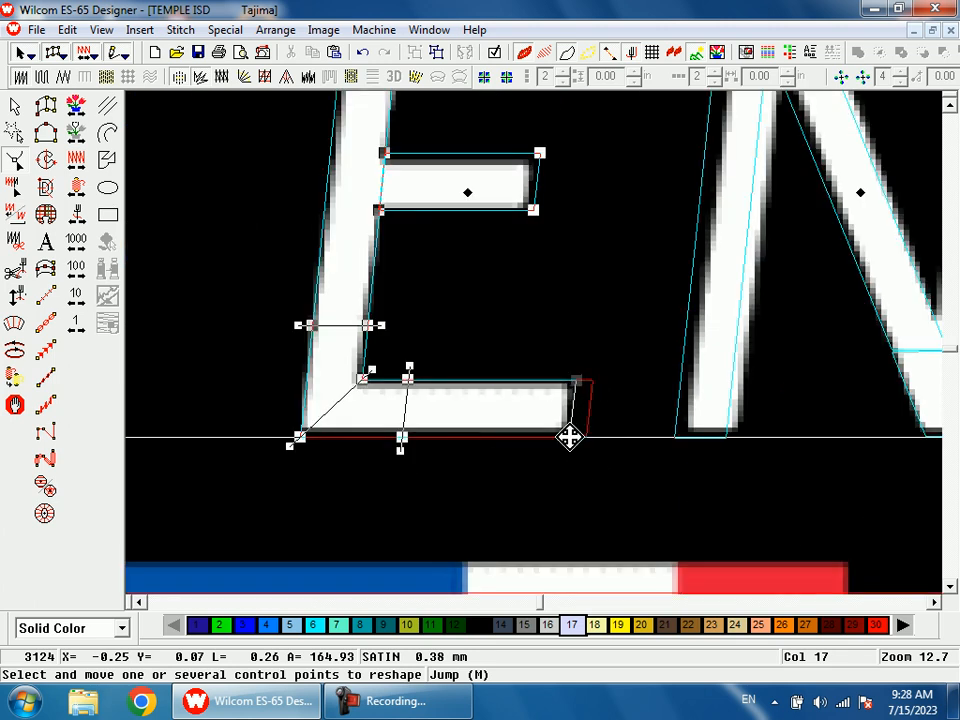
Step: Move the outline points at the lower joint of the second N's diagonal and right stem left toward the artwork
key(shift+z)
key(shift+z)
key(b)
drag(553, 227, 635, 400)
click(600, 333)
key(shift+z)
key(b)
drag(468, 298, 683, 452)
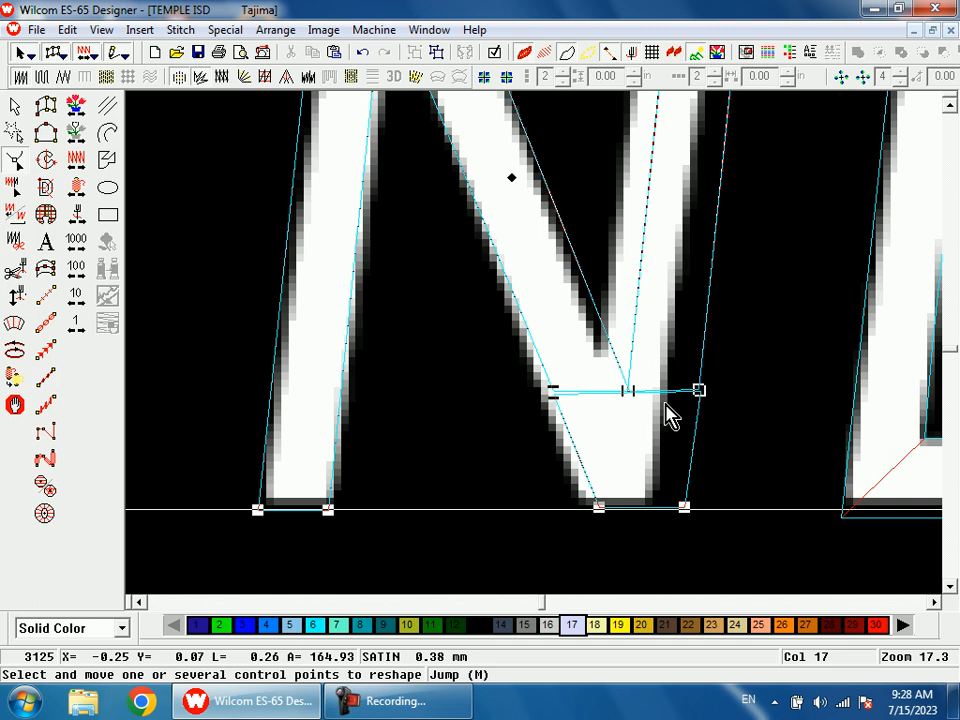
drag(555, 390, 553, 390)
drag(601, 507, 586, 507)
drag(697, 392, 685, 390)
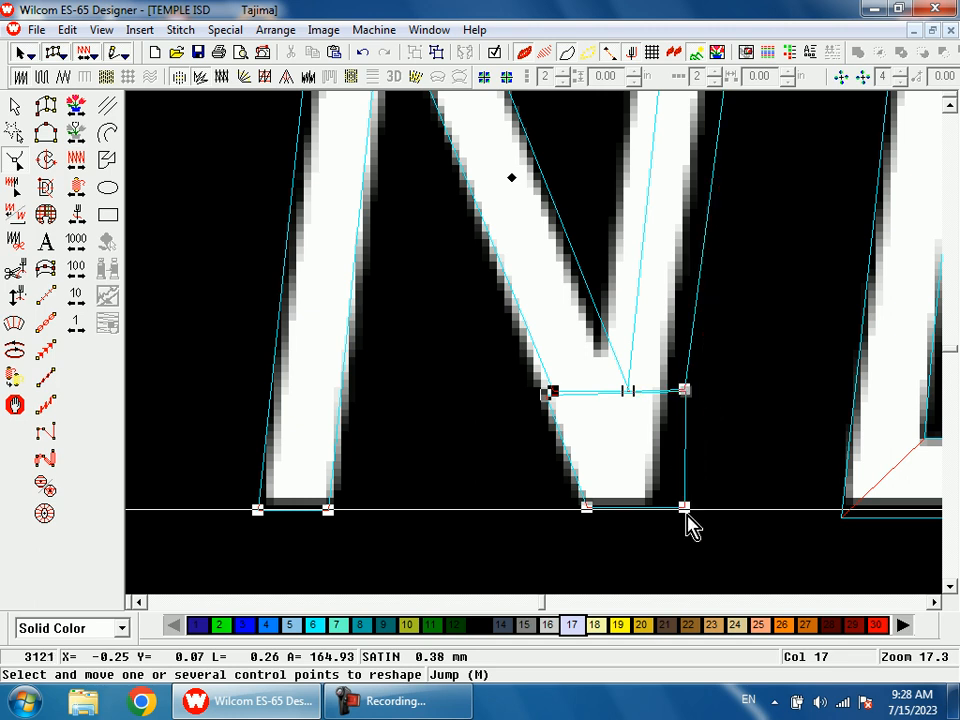
drag(687, 510, 673, 510)
Step: Shift the two upper end points of the second N's right stem left toward the artwork
key(shift+z)
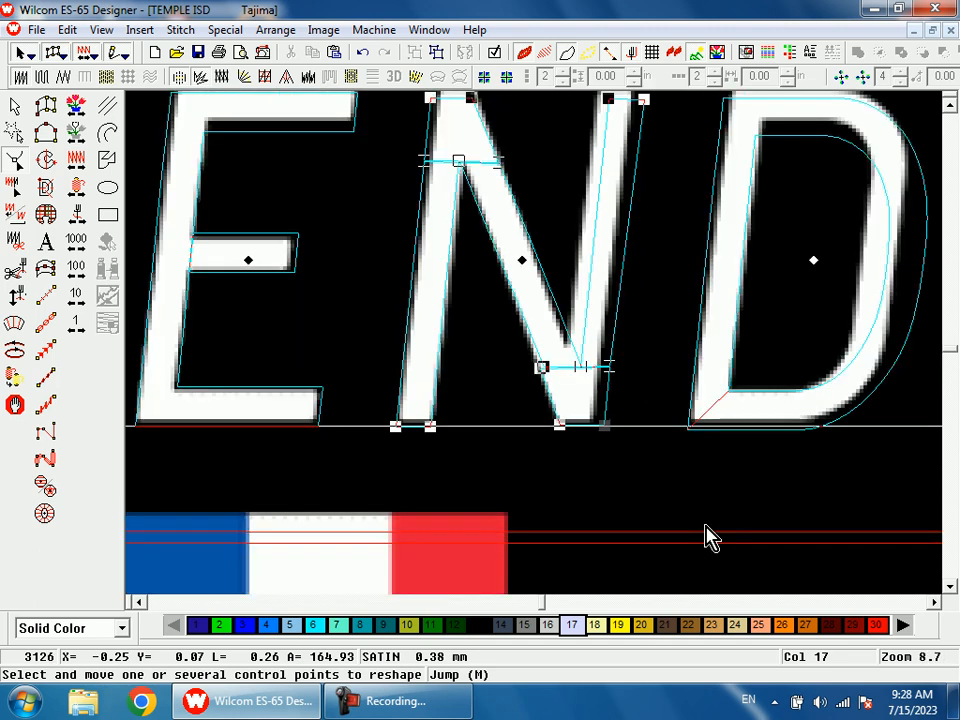
scroll(707, 527, up, 2)
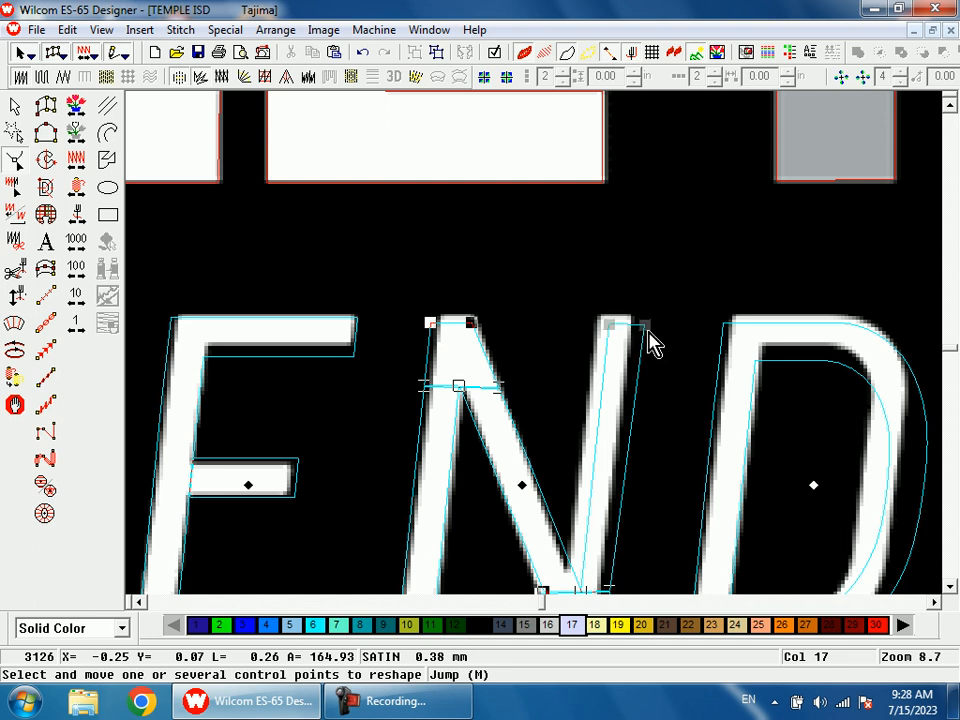
drag(643, 327, 635, 328)
scroll(646, 439, down, 2)
key(b)
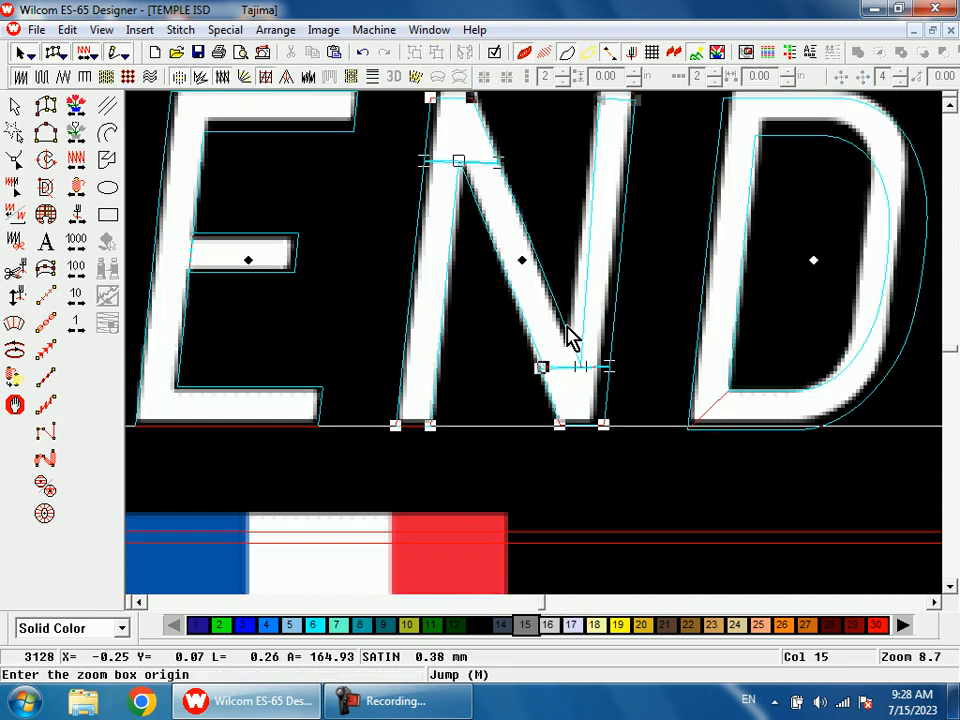
Step: Move a lower outline point of the second N slightly left to match the artwork
drag(566, 326, 627, 436)
drag(454, 272, 441, 272)
key(shift+z)
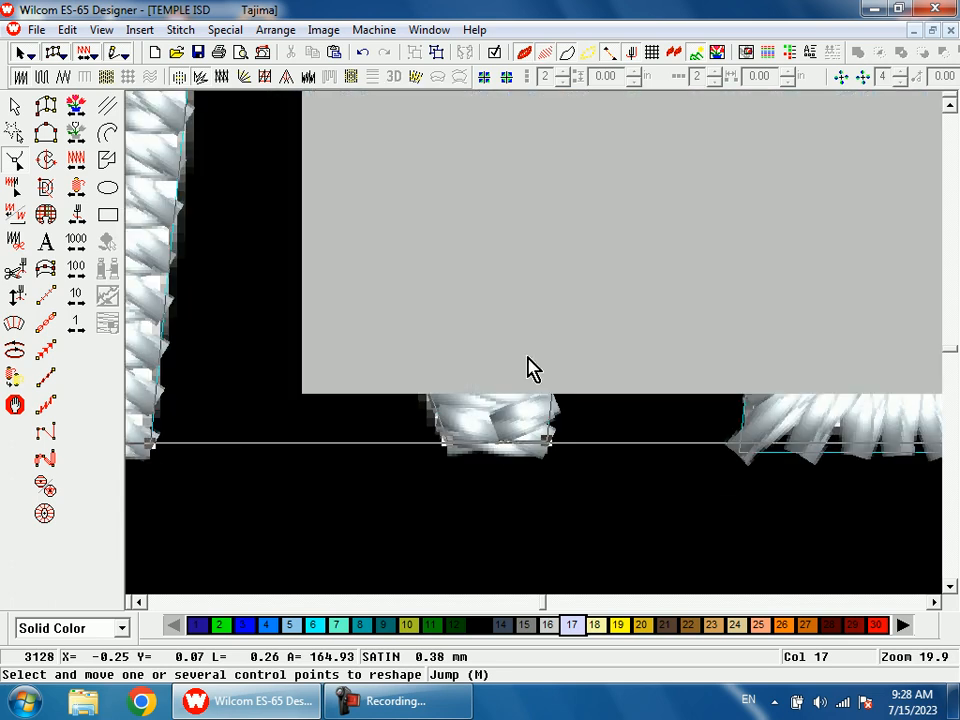
Step: Pull the inner and outer points of the D's upper right curve left toward the artwork
key(shift+z)
key(shift+z)
key(shift+z)
key(shift+z)
key(b)
drag(492, 312, 568, 366)
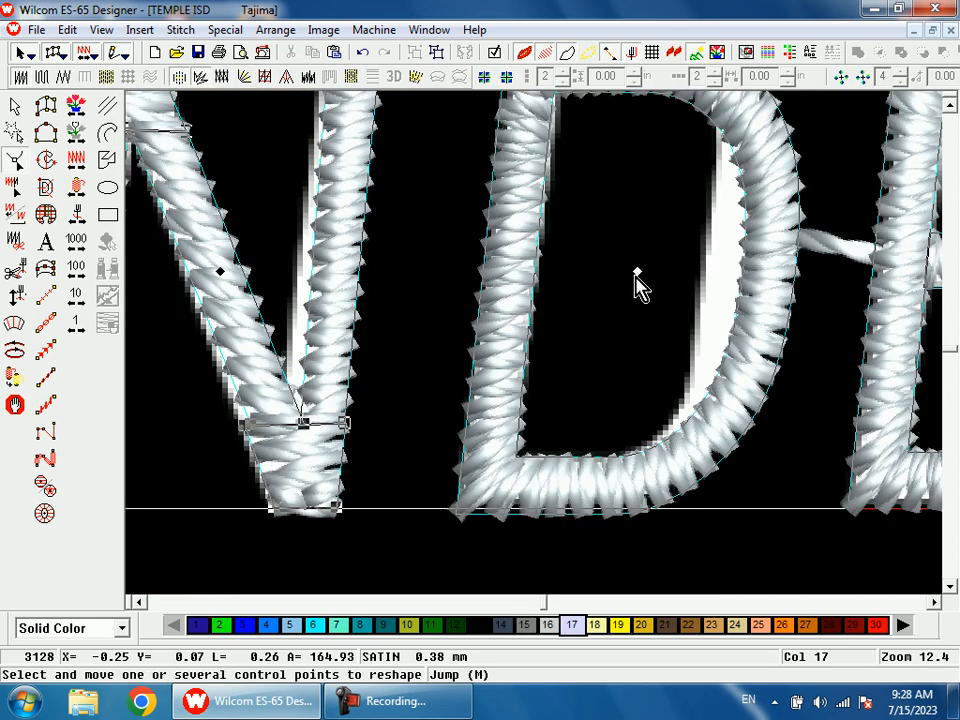
scroll(752, 333, up, 2)
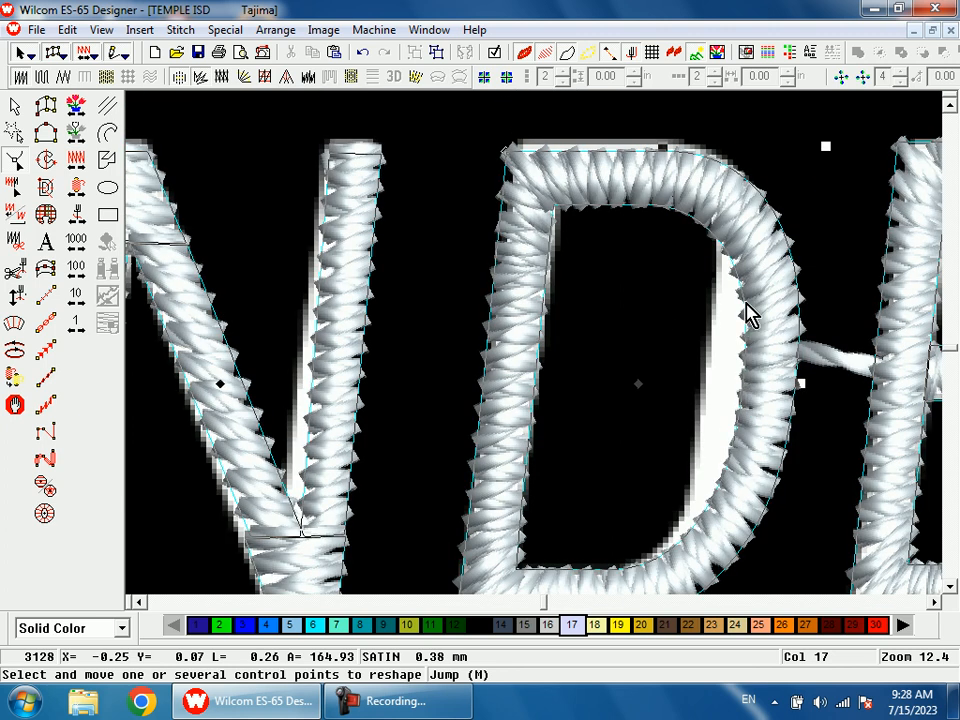
click(742, 289)
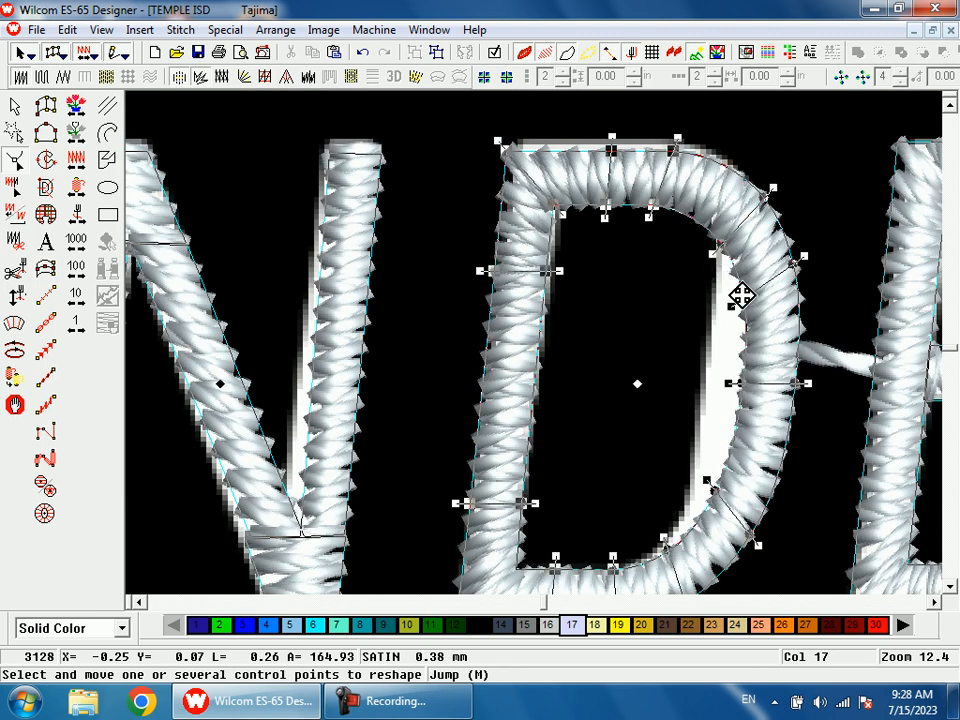
drag(745, 309, 718, 294)
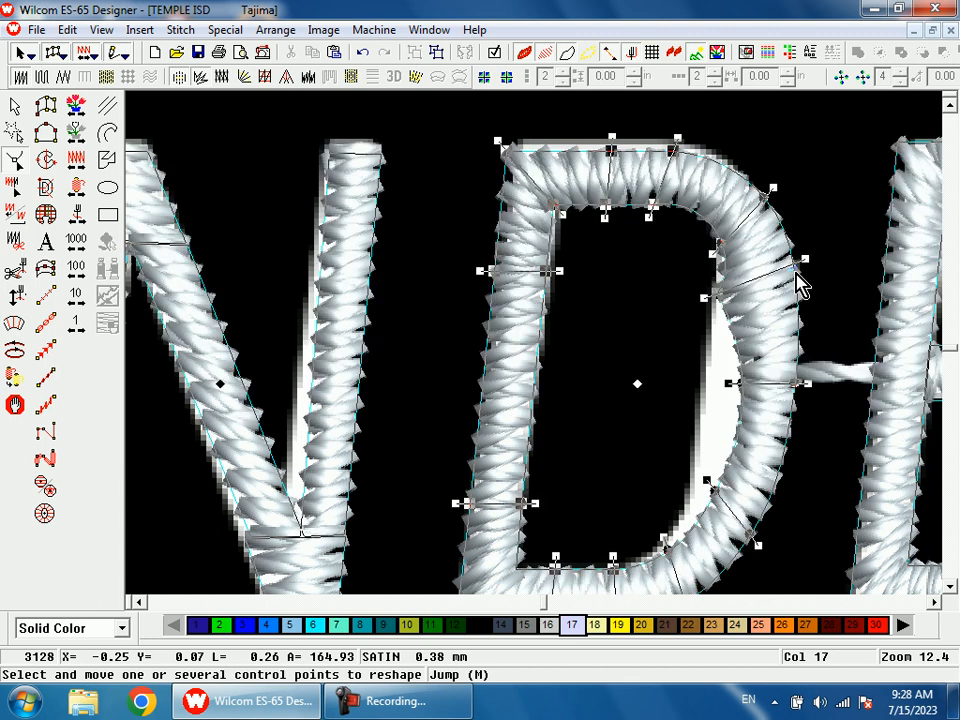
drag(794, 267, 781, 267)
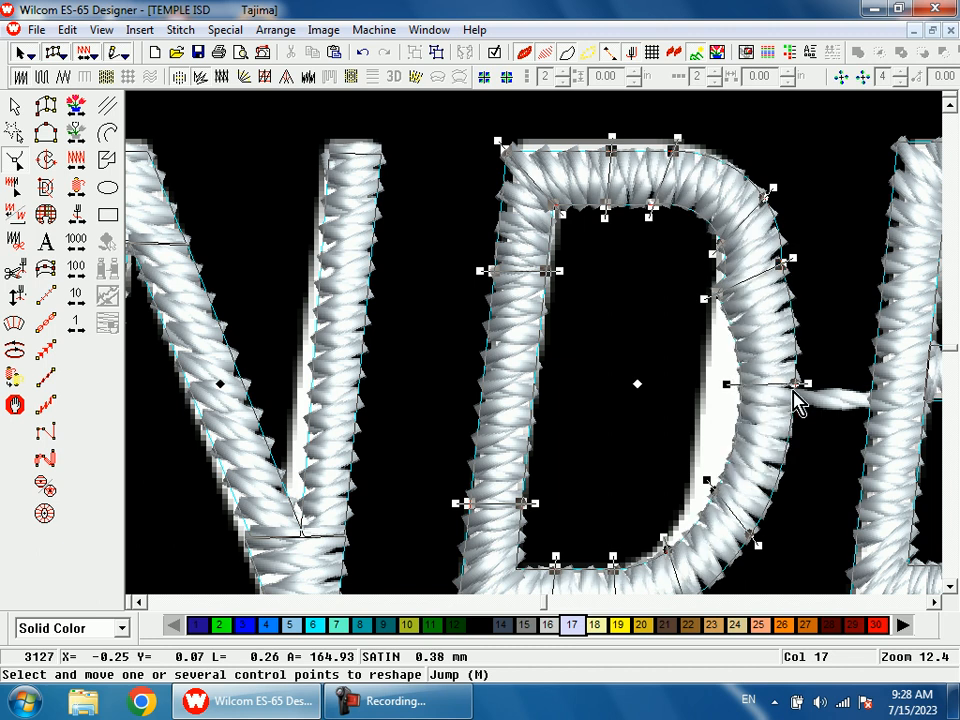
Step: Pull the points along the D's right side and lower right curve inward to follow the artwork
scroll(716, 416, down, 2)
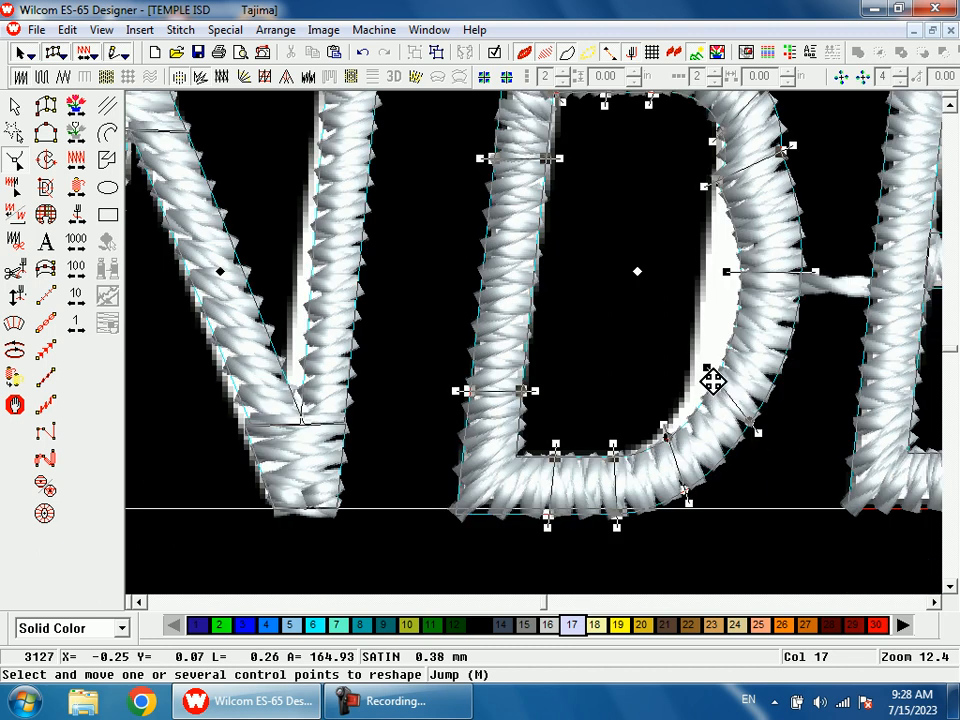
drag(716, 378, 686, 390)
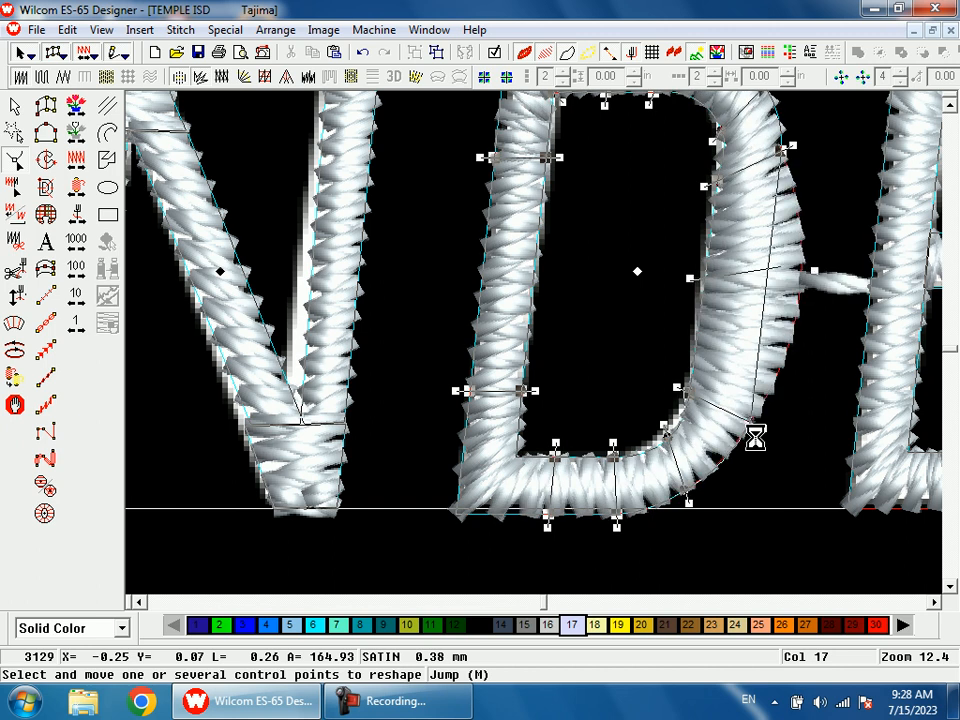
drag(751, 425, 745, 423)
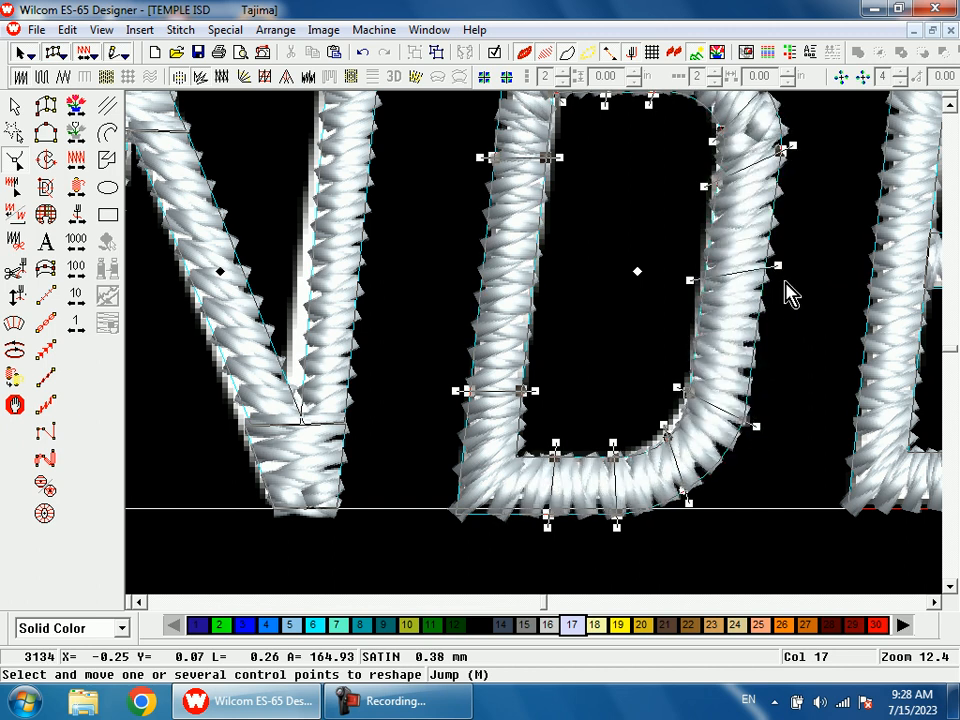
drag(778, 266, 784, 282)
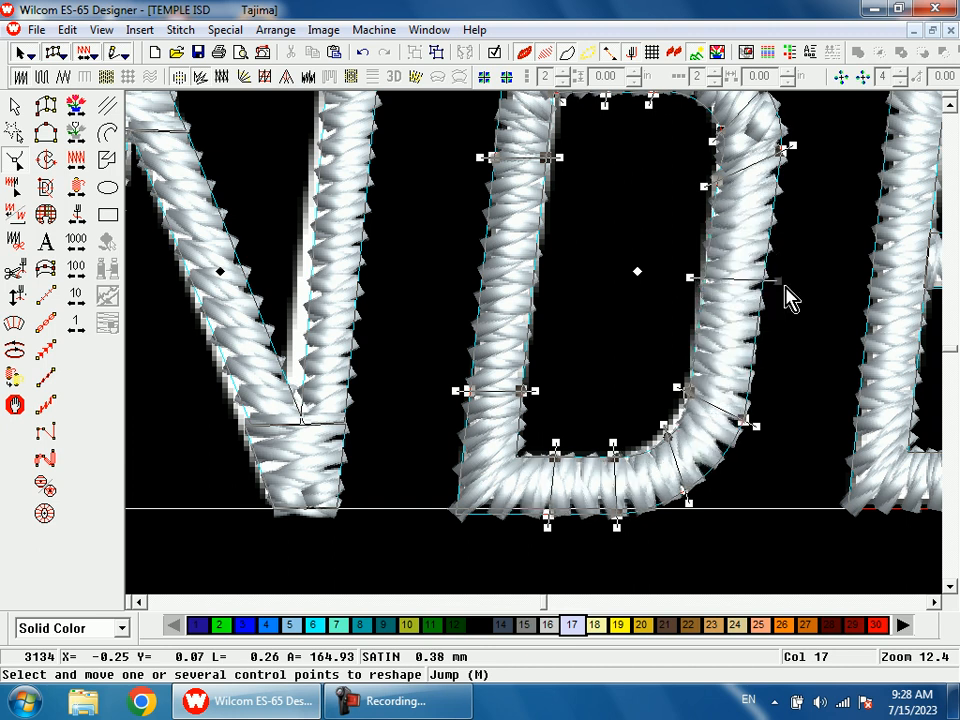
Step: Refine the D's inner outline by adjusting its upper points and a lower right curve point
scroll(771, 312, up, 1)
drag(720, 298, 716, 238)
drag(653, 206, 676, 207)
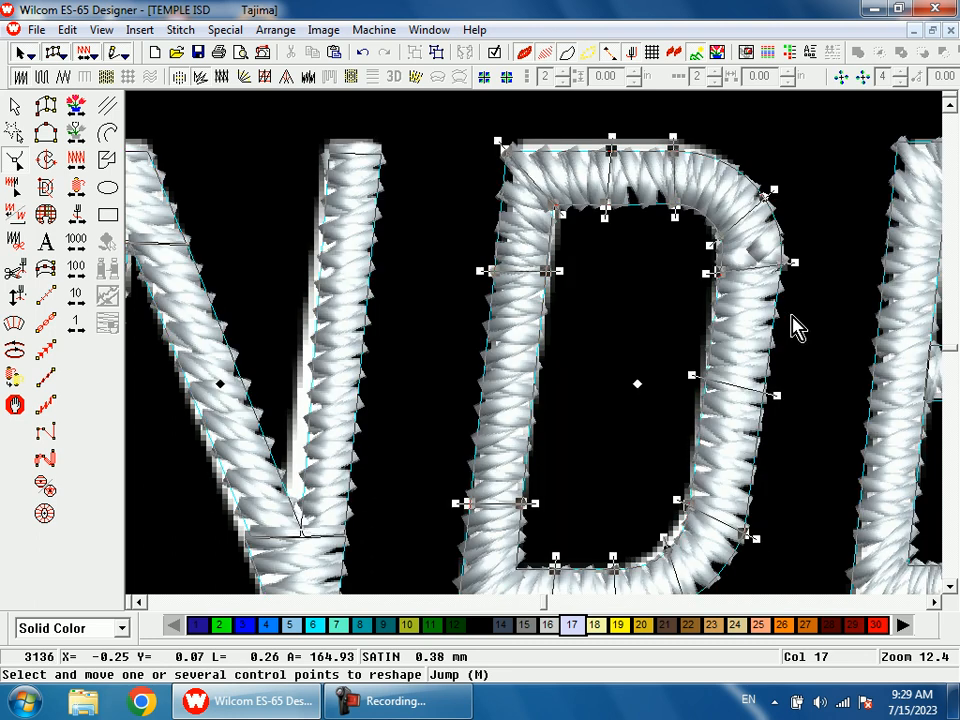
scroll(792, 304, down, 1)
mouse_move(690, 392)
mouse_down()
mouse_move(691, 411)
mouse_move(681, 409)
mouse_up()
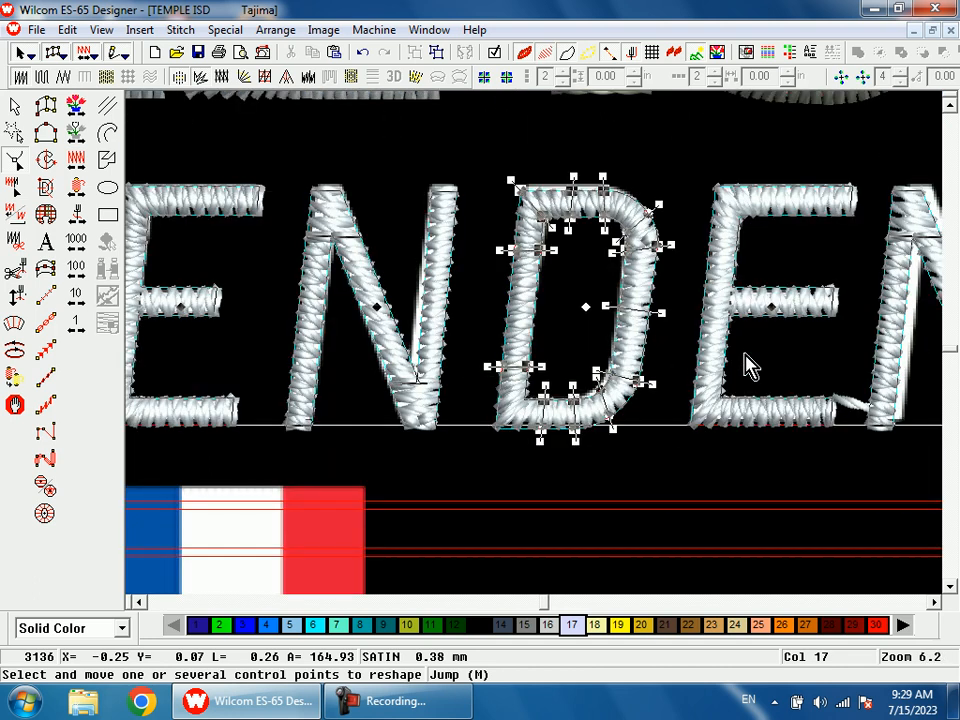
Step: Shorten the middle and bottom arms of the last E to the artwork's edges by moving their end points
key(t)
click(772, 309)
key(shift+z)
key(b)
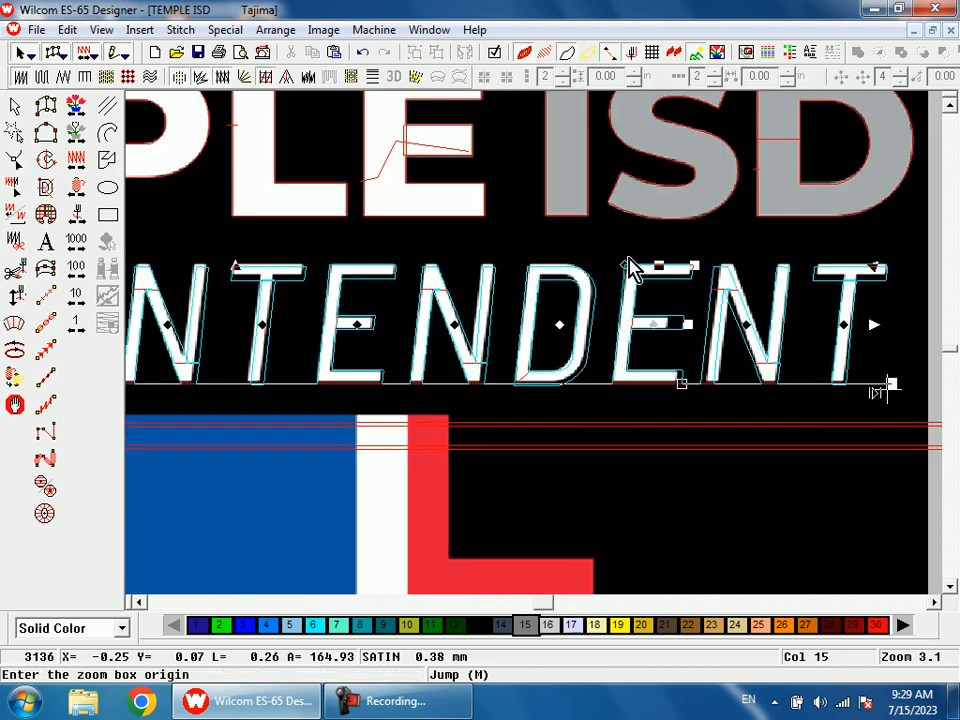
drag(630, 268, 676, 383)
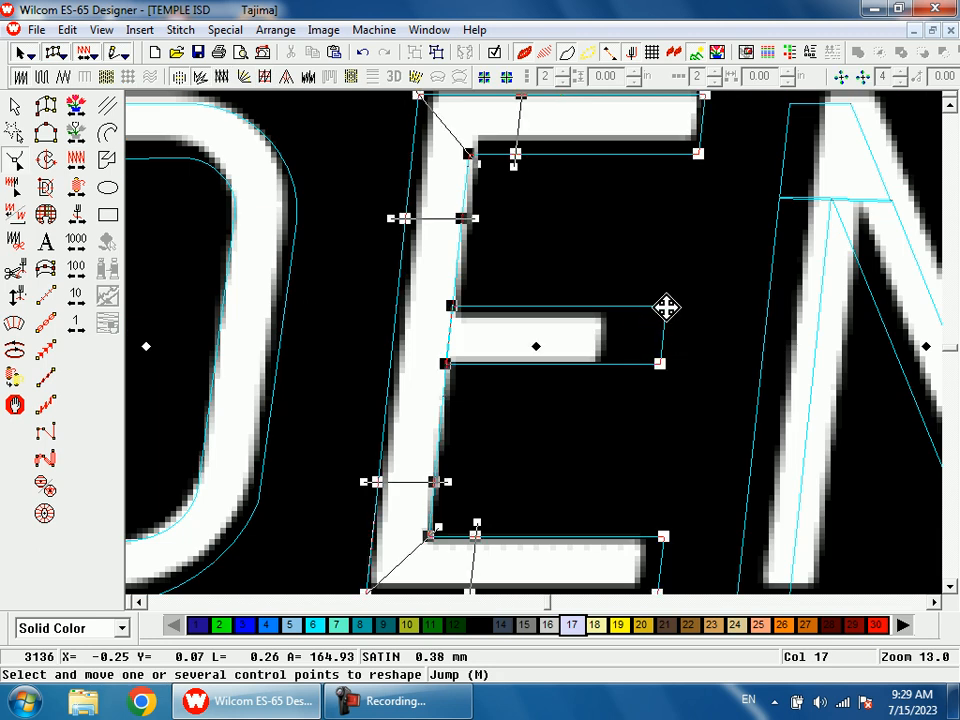
double_click(661, 364)
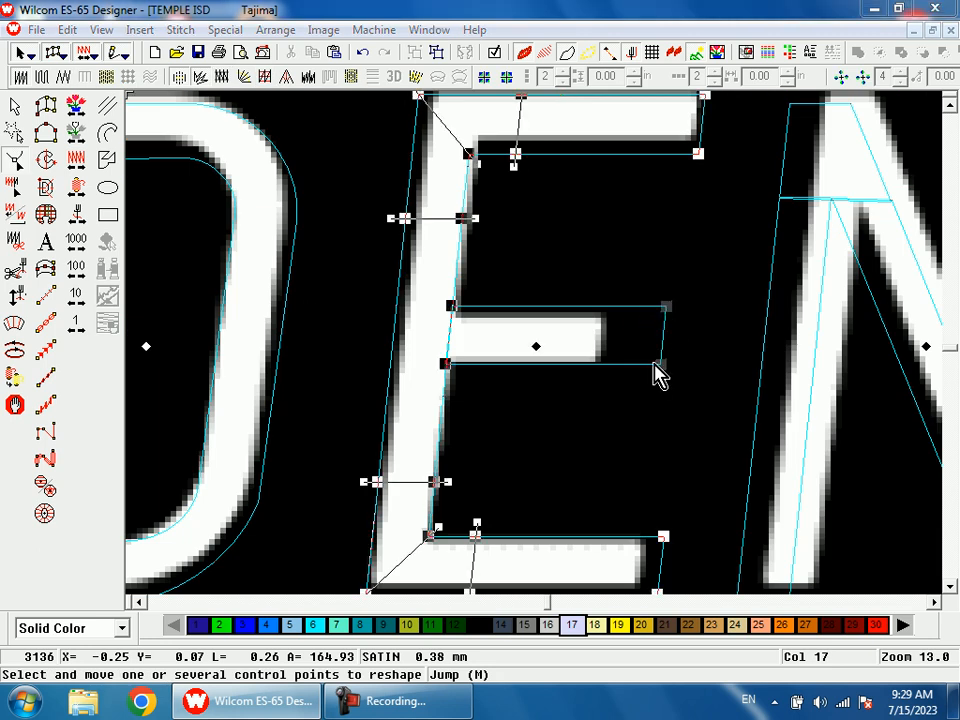
click(540, 529)
drag(660, 368, 617, 368)
scroll(665, 428, up, 1)
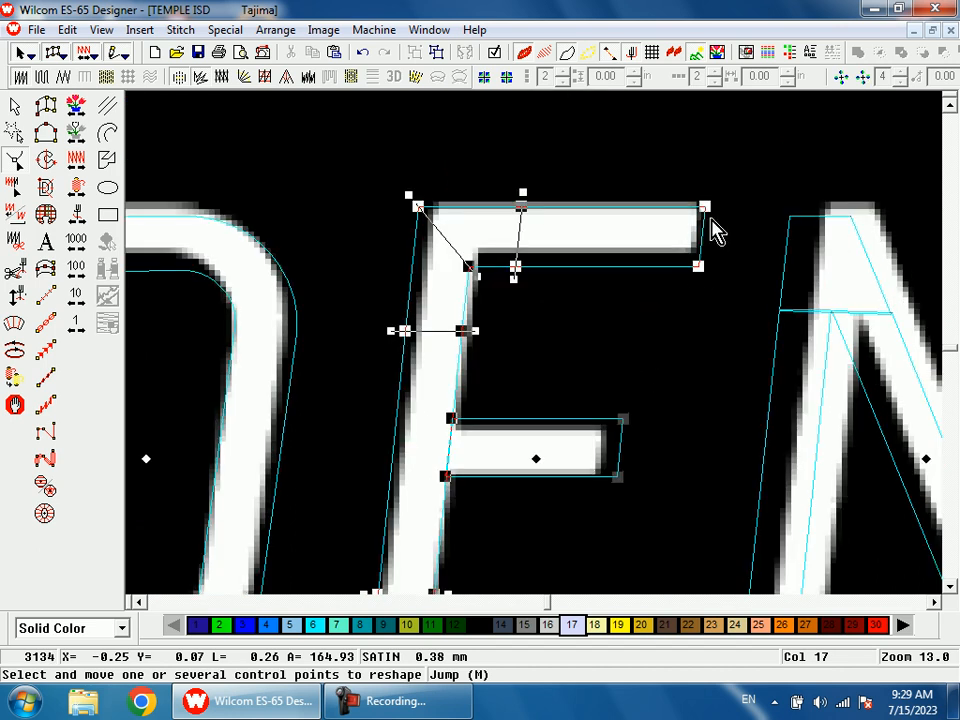
drag(619, 482, 606, 482)
scroll(690, 375, down, 2)
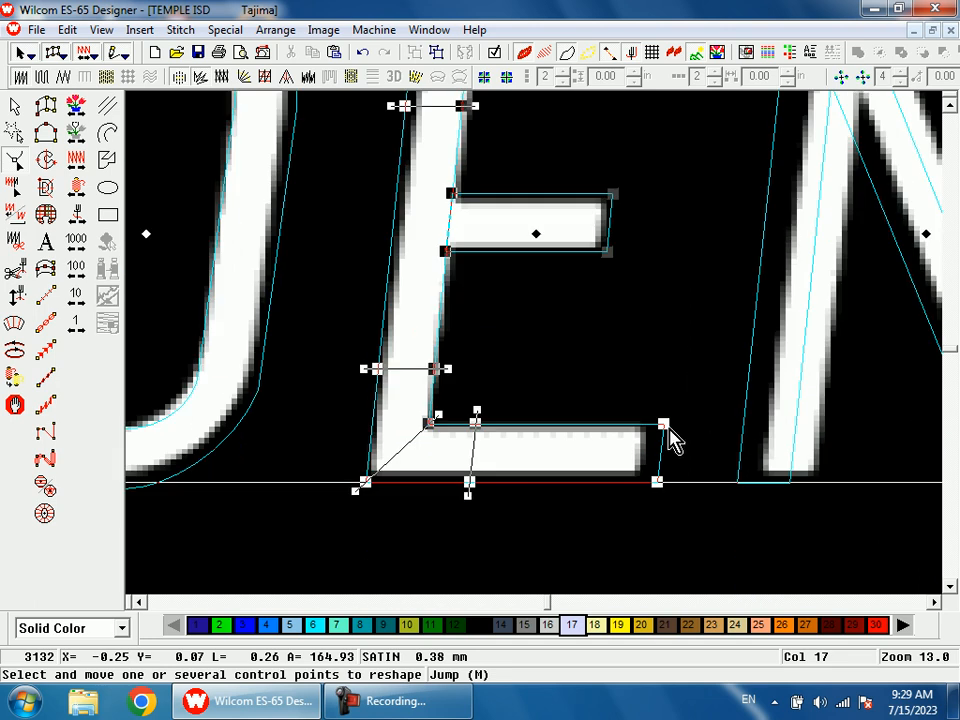
drag(660, 482, 645, 482)
Step: Shift the last N right so its left stem lines up with the artwork
key(shift+z)
key(shift+z)
key(b)
drag(594, 232, 660, 410)
drag(549, 321, 589, 463)
key(shift+z)
key(b)
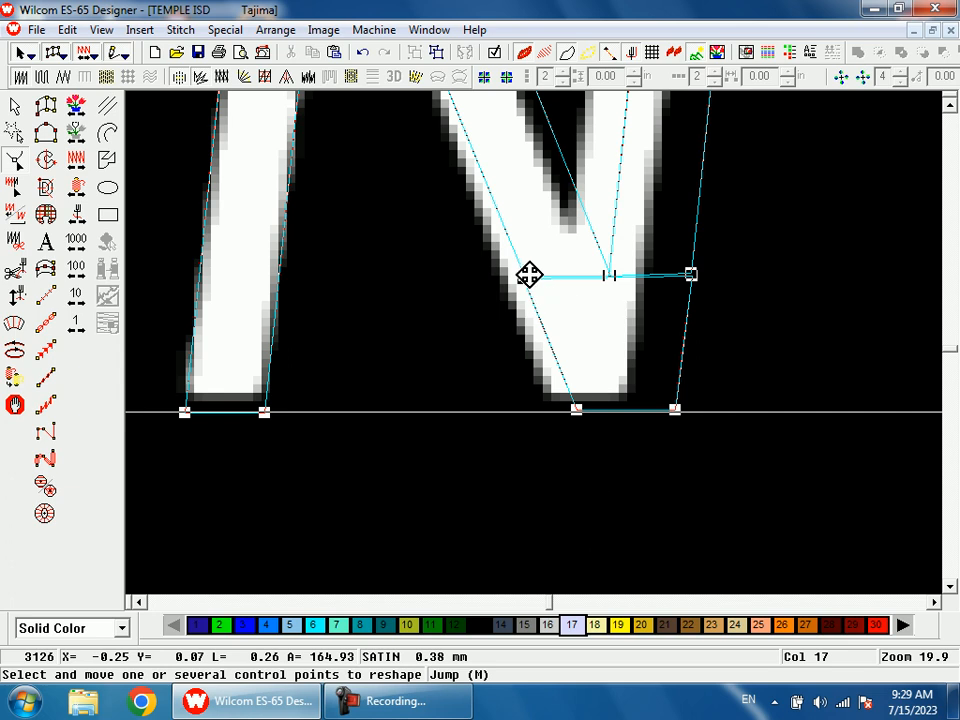
Step: Move the last N's lower joint points and the bottom end points of its diagonal left onto the artwork
click(524, 275)
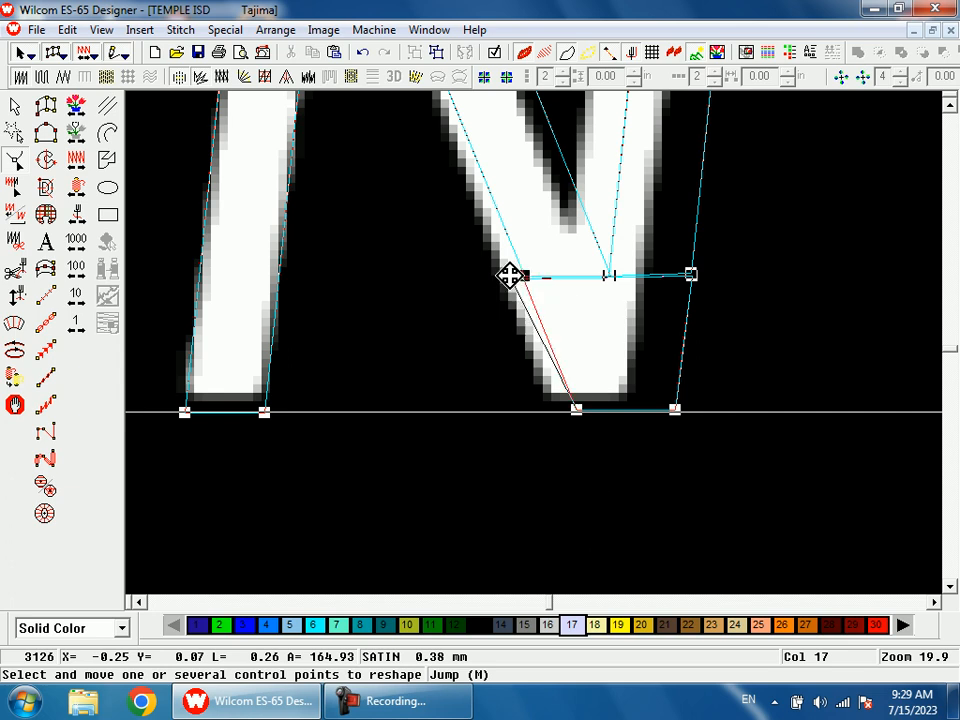
click(553, 412)
drag(693, 275, 669, 276)
drag(609, 277, 589, 274)
click(670, 275)
drag(660, 411, 649, 411)
Step: Move the upper end of the last N's right stem left toward the artwork
scroll(665, 433, up, 3)
key(shift+z)
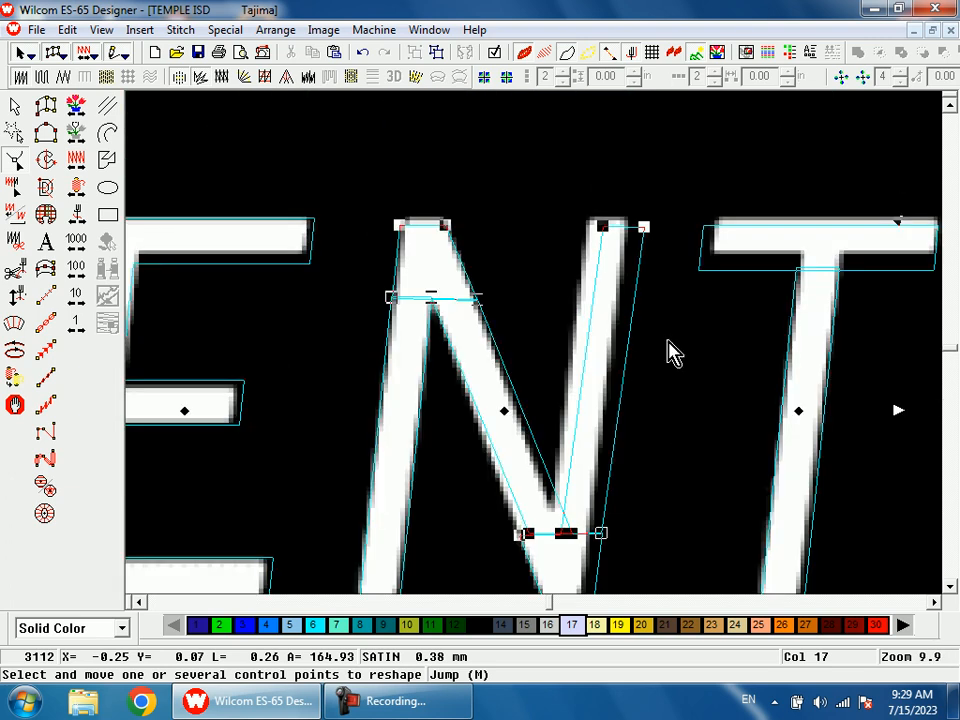
drag(645, 231, 636, 227)
Step: Select the final T's control point and apply the reshaped SUPERINTENDENT lettering
click(800, 411)
key(Return)
scroll(724, 345, down, 2)
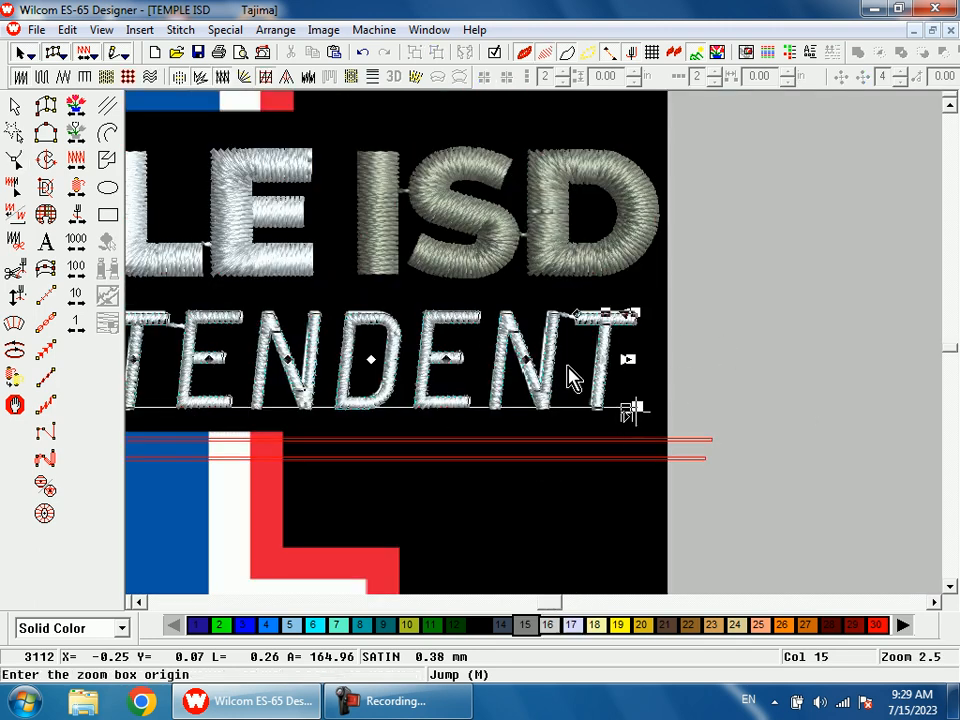
scroll(619, 482, down, 1)
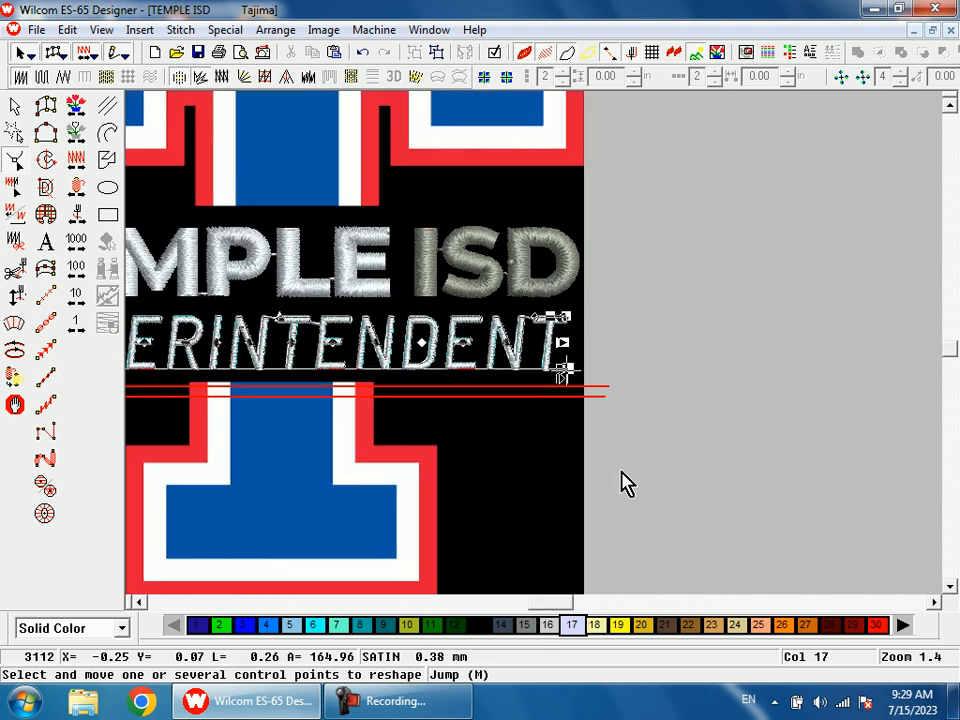
Step: Delete the two red guide lines below SUPERINTENDENT with the artwork hidden, and show the artwork again
key(Escape)
key(d)
scroll(580, 440, down, 1)
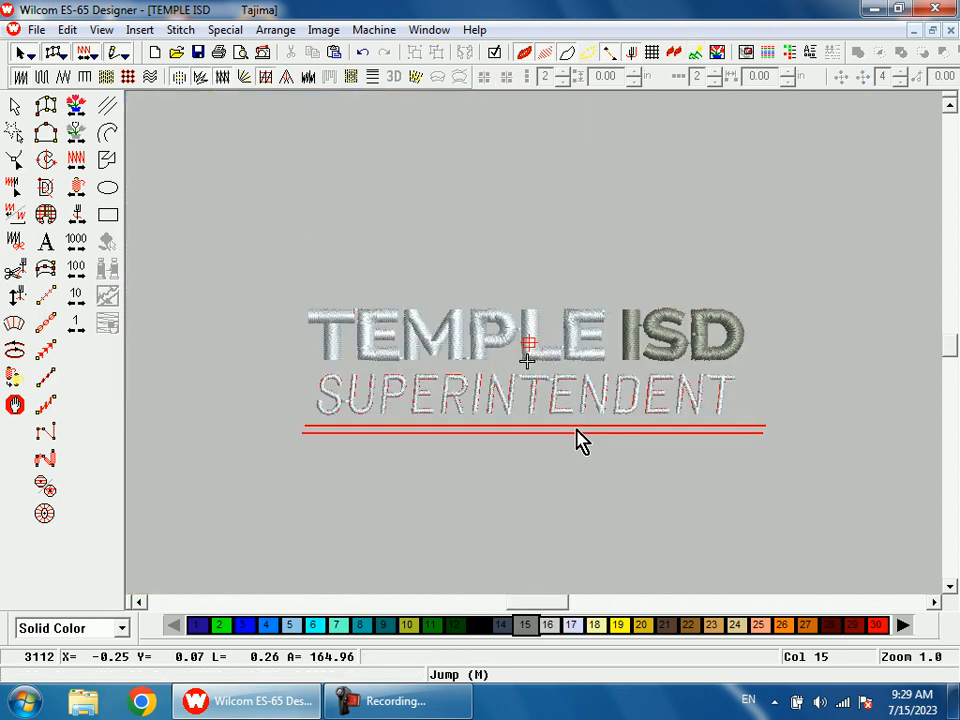
click(575, 430)
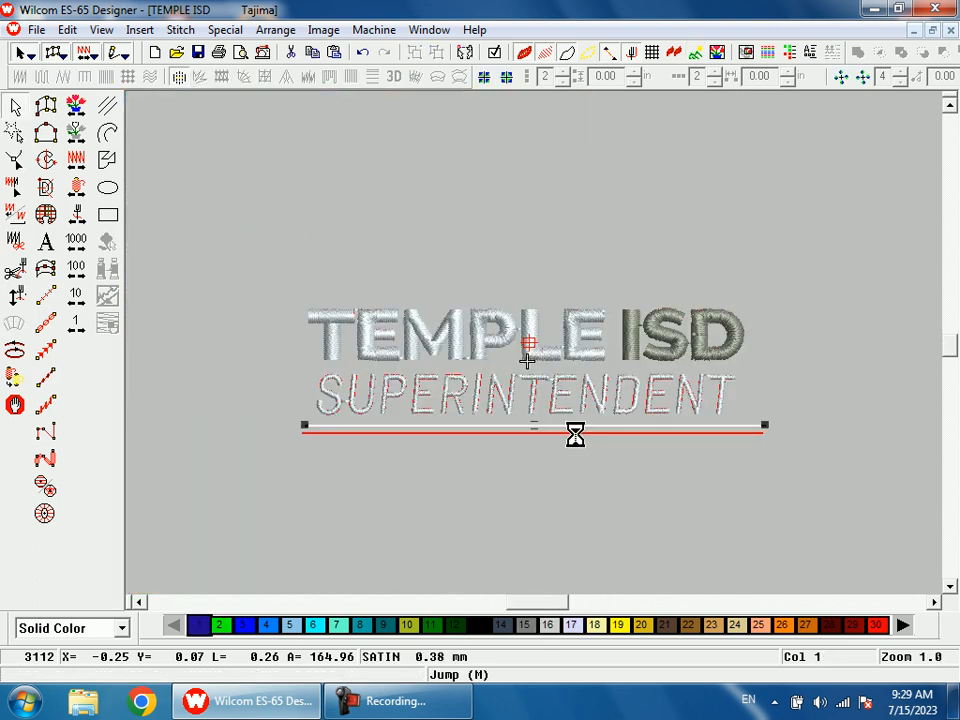
key(Escape)
click(578, 434)
key(Delete)
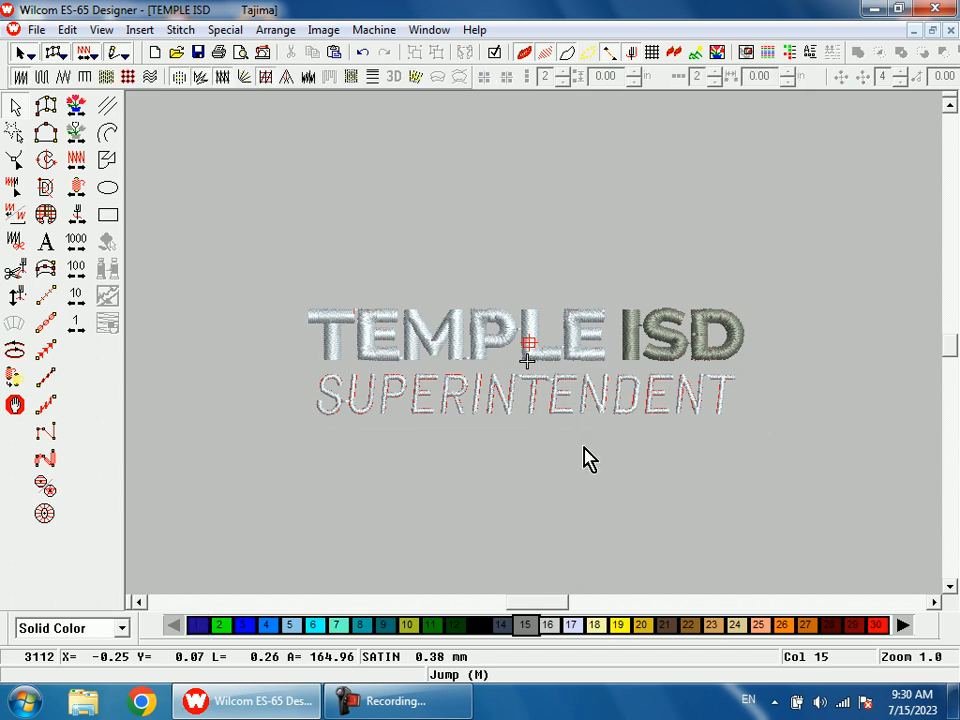
key(d)
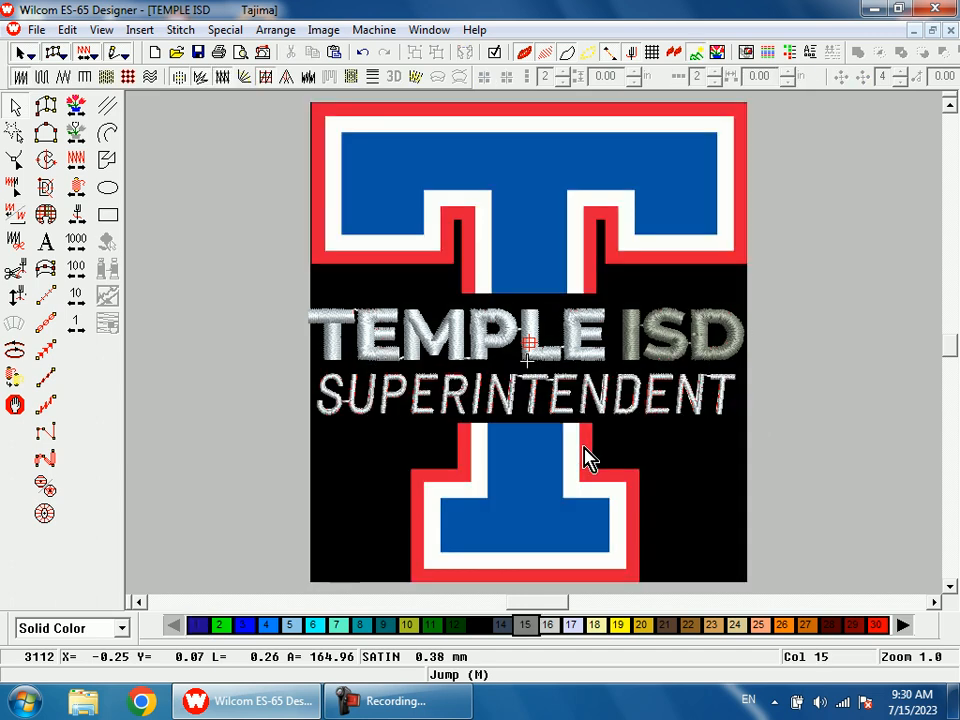